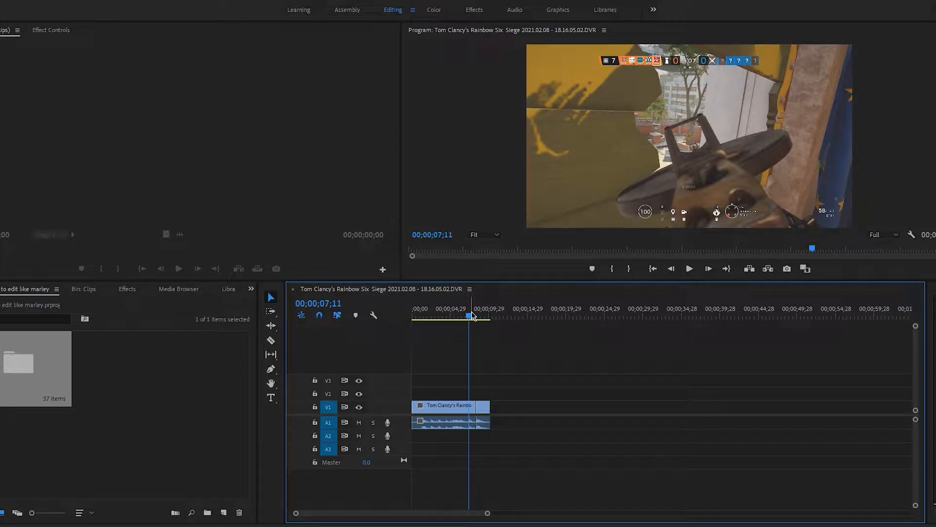
{"action": "left_click", "coordinate": [460, 411]}
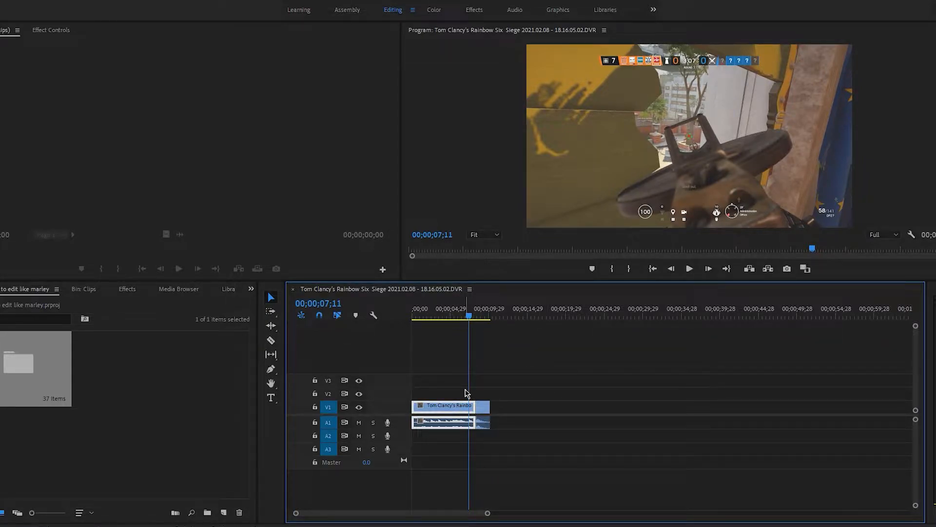
{"action": "left_click", "coordinate": [493, 358]}
{"action": "left_click", "coordinate": [461, 317]}
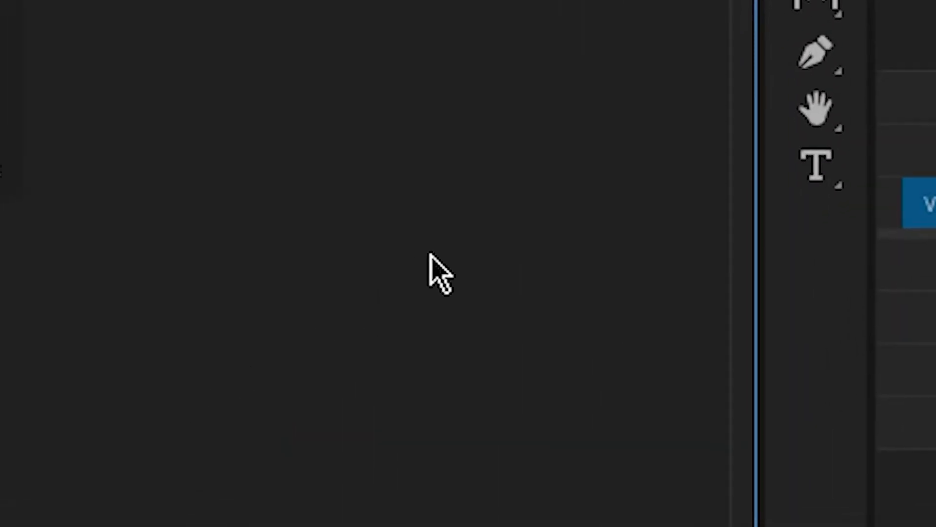
Create a 1920 × 1080 white colour matte with the name "White Colour"
{"action": "left_click", "coordinate": [520, 493]}
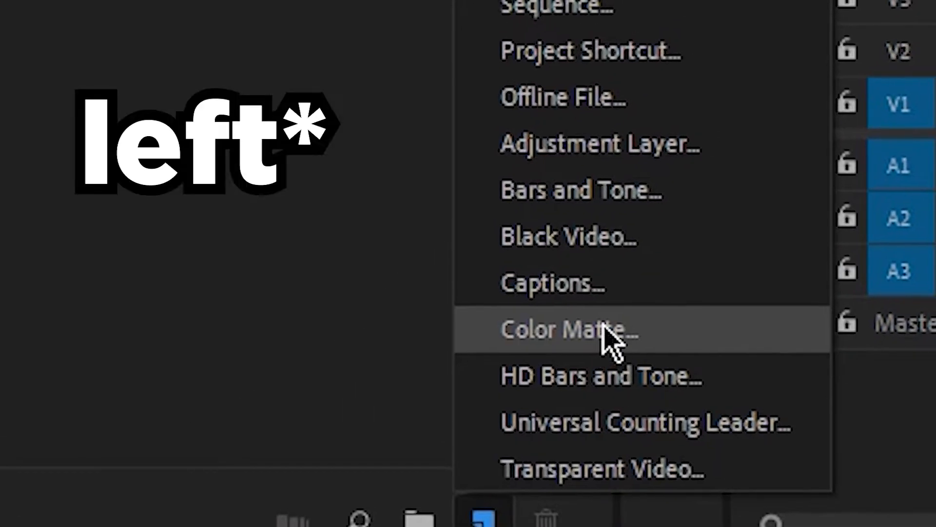
{"action": "left_click", "coordinate": [609, 336]}
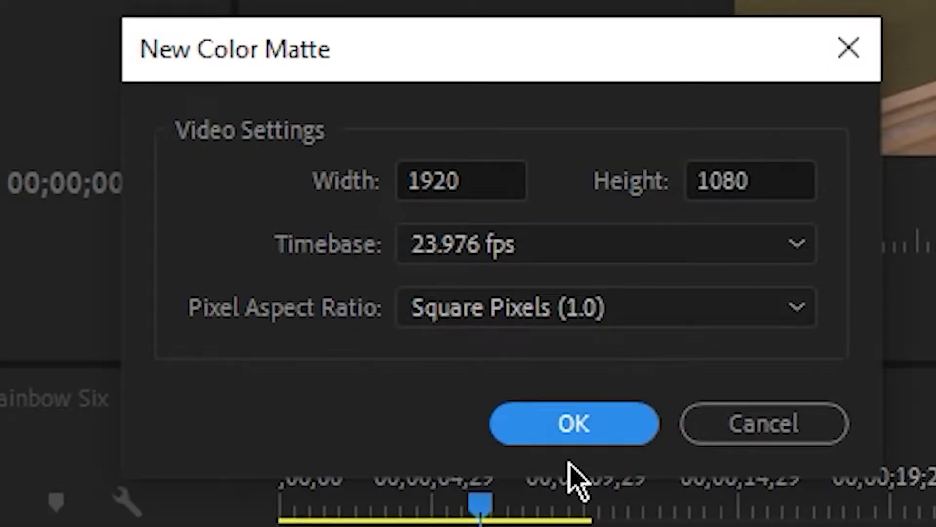
{"action": "left_click", "coordinate": [573, 424]}
{"action": "left_click_drag", "start_coordinate": [343, 330], "coordinate": [314, 418]}
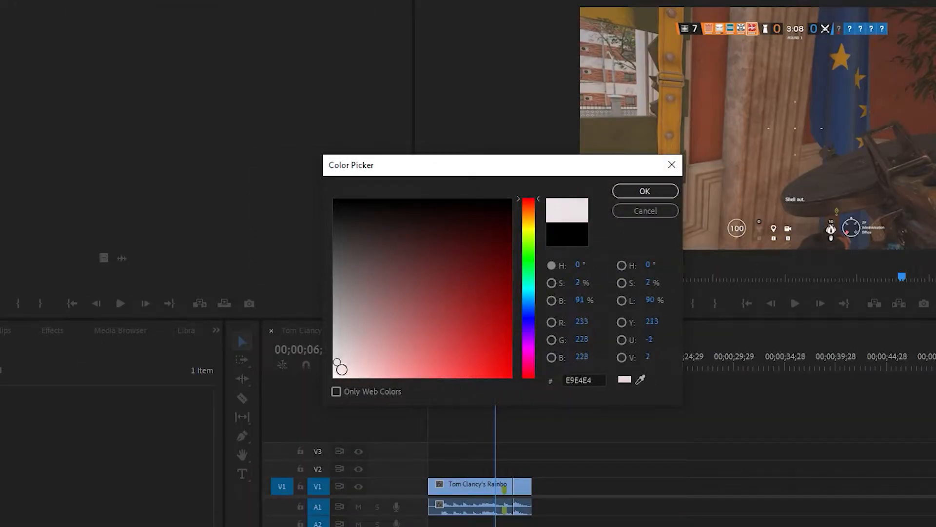
{"action": "left_click", "coordinate": [656, 192]}
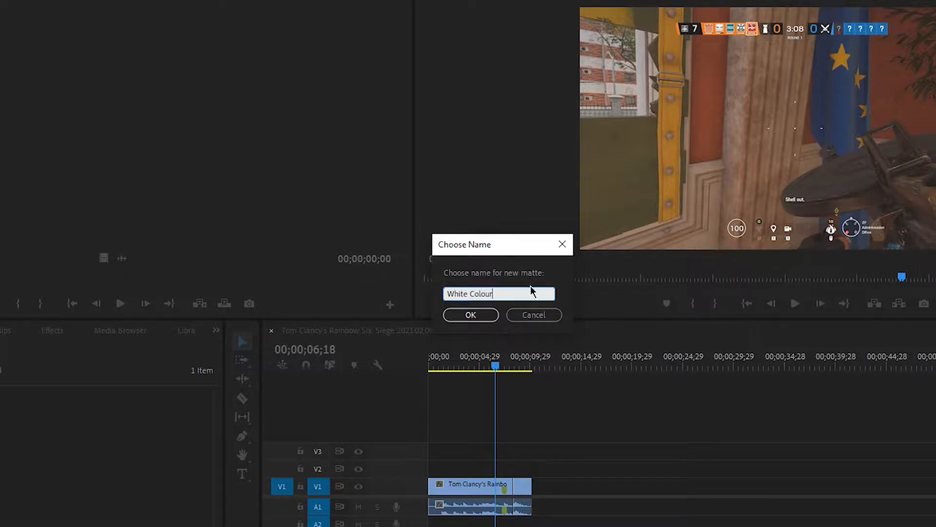
{"action": "left_click", "coordinate": [471, 315]}
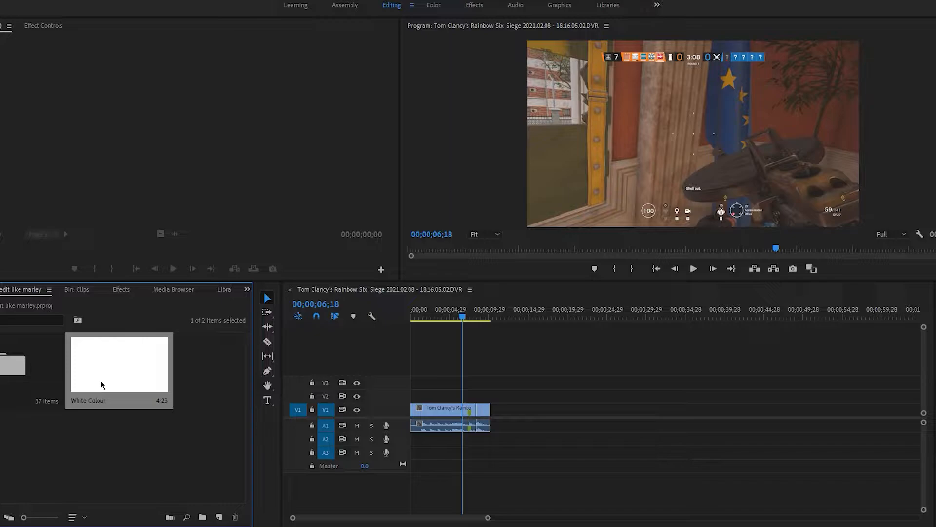
Place the White Colour matte on track V2 above the gameplay clip, spanning the green marker
{"action": "left_click_drag", "start_coordinate": [101, 385], "coordinate": [447, 405]}
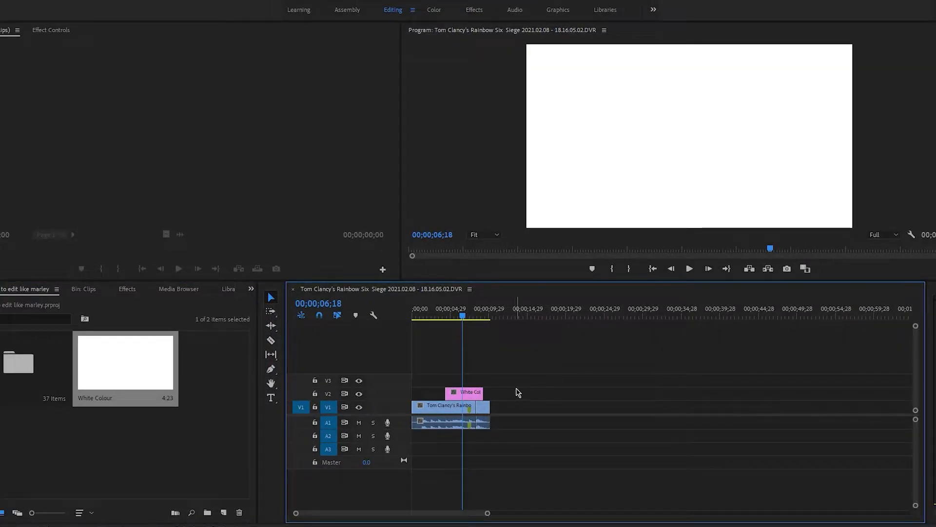
{"action": "scroll", "coordinate": [517, 405], "scroll_direction": "up", "scroll_amount": 5, "text": "alt"}
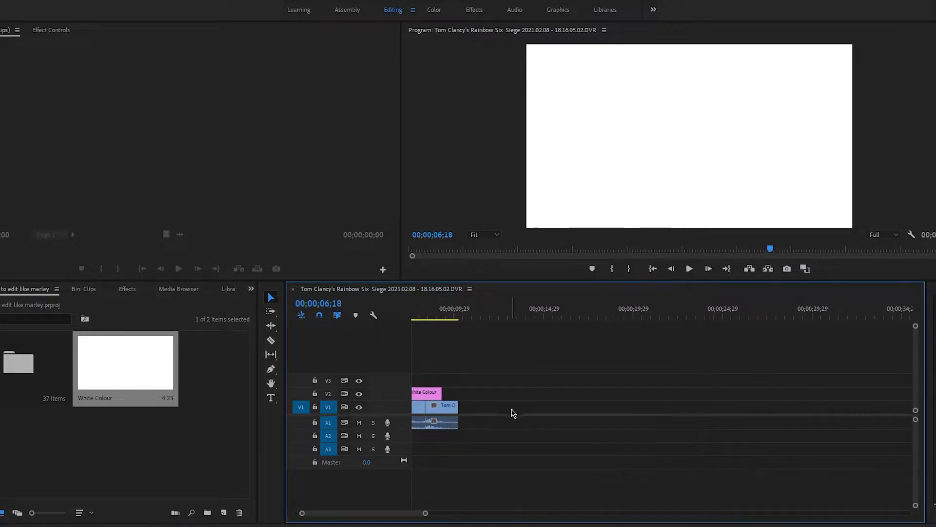
{"action": "scroll", "coordinate": [558, 486], "scroll_direction": "up", "scroll_amount": 3}
{"action": "scroll", "coordinate": [570, 483], "scroll_direction": "up", "scroll_amount": 4, "text": "alt"}
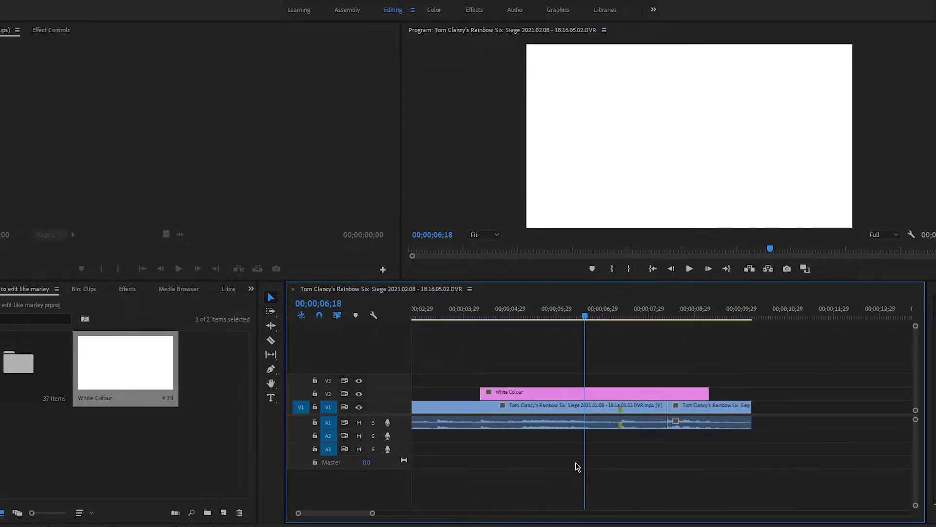
Cut the White Colour matte about six frames before the green marker
{"action": "left_click_drag", "start_coordinate": [325, 517], "coordinate": [327, 518]}
{"action": "left_click_drag", "start_coordinate": [548, 312], "coordinate": [611, 330]}
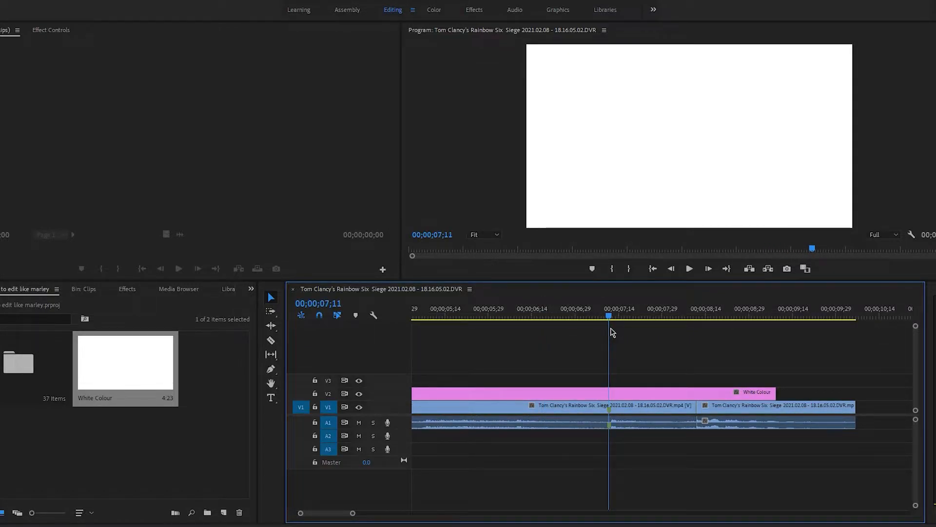
{"action": "key", "text": "c"}
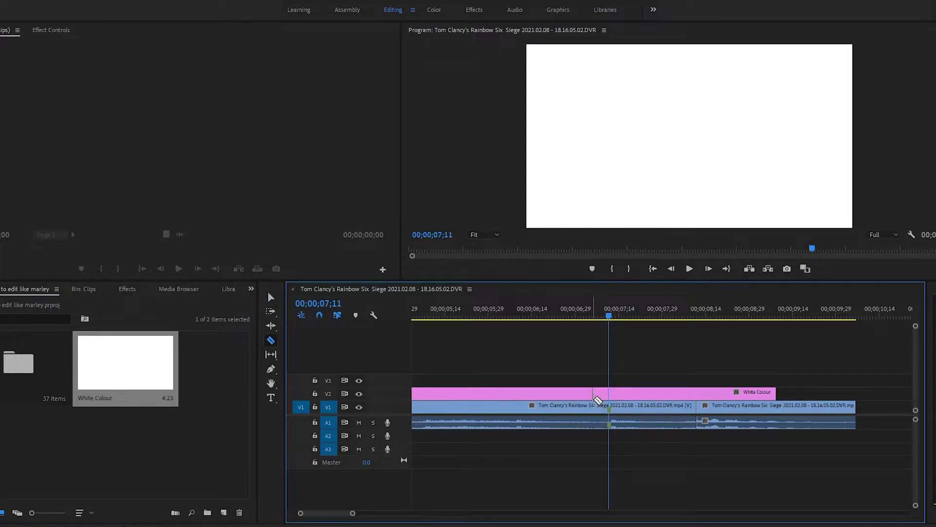
{"action": "left_click", "coordinate": [593, 396]}
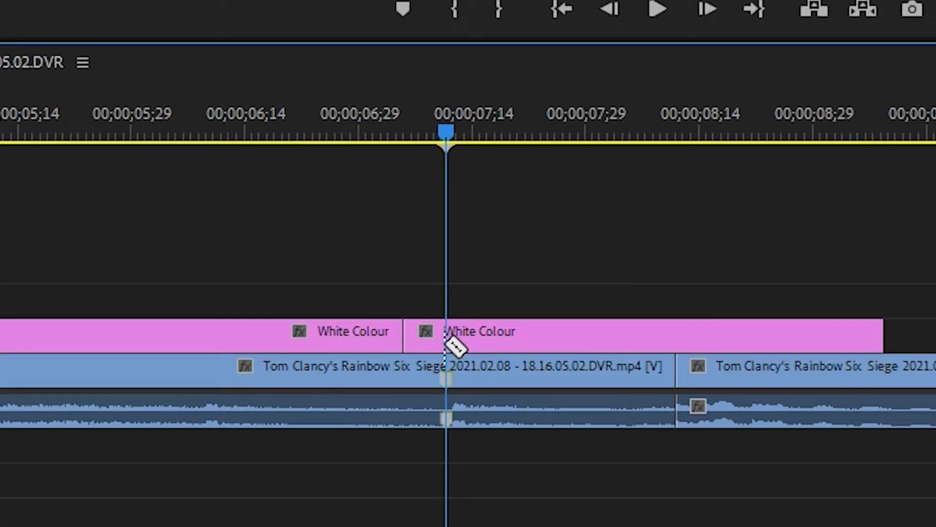
Count the frames up to the marker and cut the White Colour matte about two frames before it
{"action": "left_click_drag", "start_coordinate": [444, 128], "coordinate": [408, 131]}
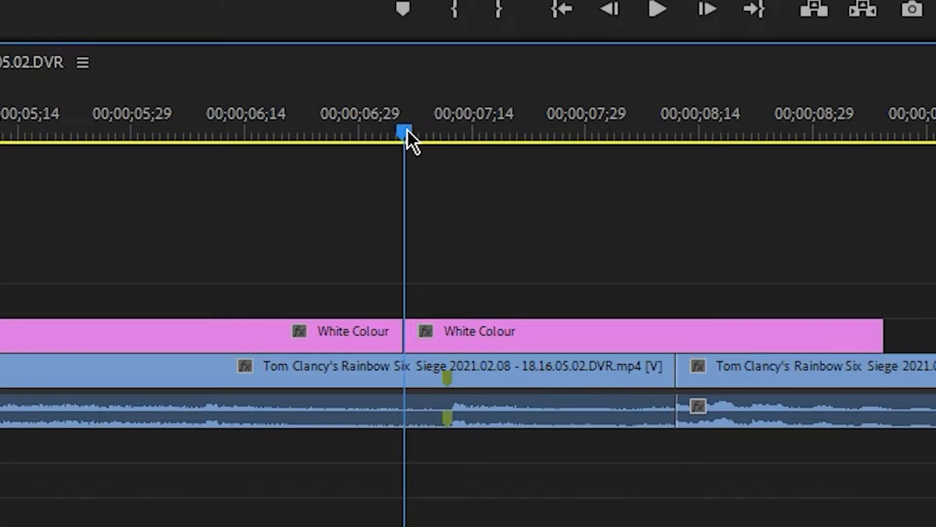
{"action": "key", "text": "Right"}
{"action": "key", "text": "Right"}
{"action": "key", "text": "Right"}
{"action": "key", "text": "Right"}
{"action": "key", "text": "Right"}
{"action": "key", "text": "Right"}
{"action": "key", "text": "Right"}
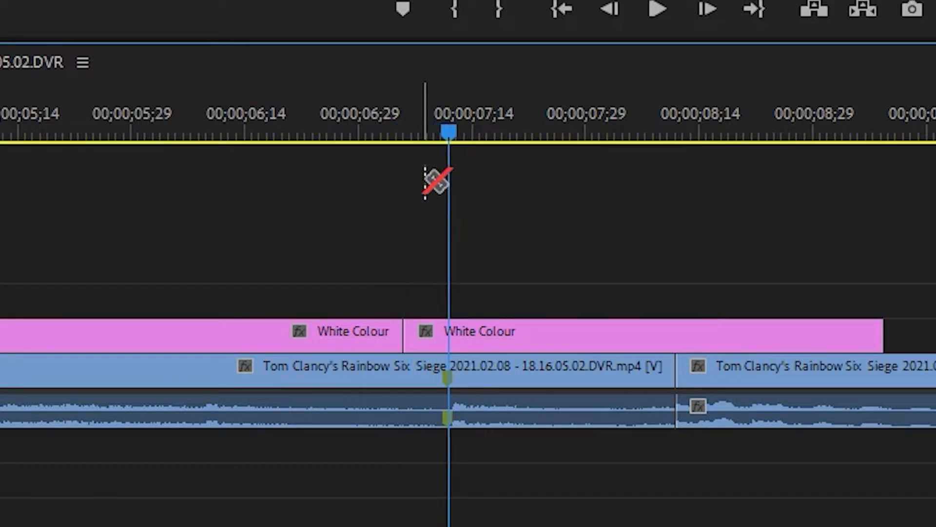
{"action": "left_click", "coordinate": [435, 342]}
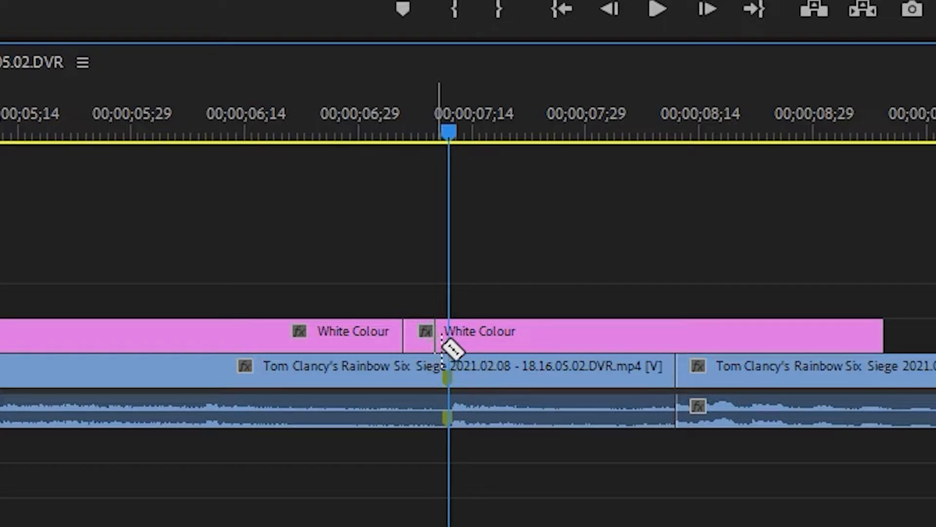
{"action": "left_click", "coordinate": [435, 349]}
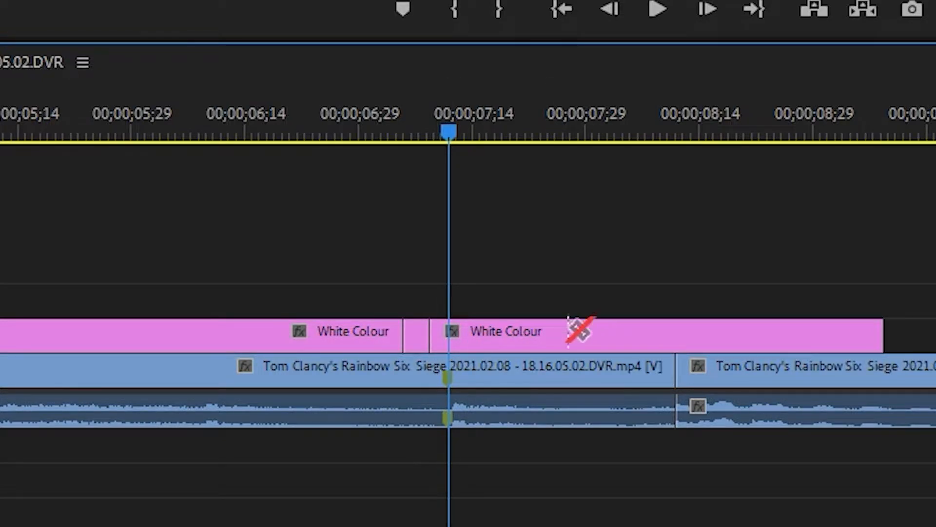
Cut the White Colour matte about three frames after the marker at 00;00;07;11
{"action": "key", "text": "Left"}
{"action": "key", "text": "Left"}
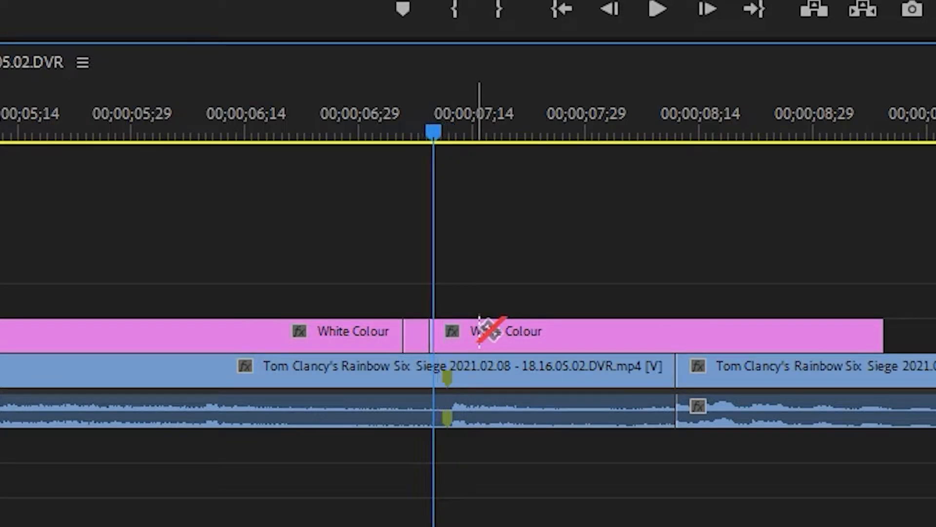
{"action": "key", "text": "Right"}
{"action": "key", "text": "Right"}
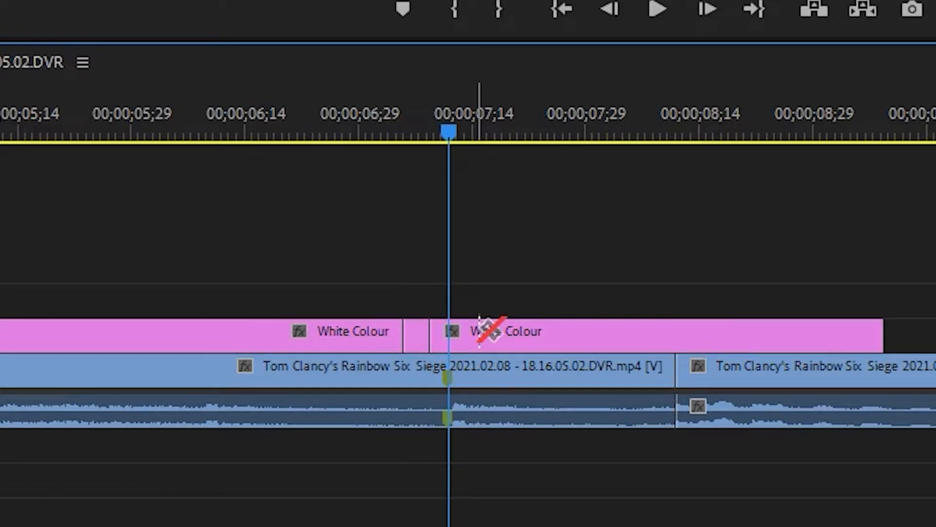
{"action": "key", "text": "Right"}
{"action": "key", "text": "Right"}
{"action": "key", "text": "Right"}
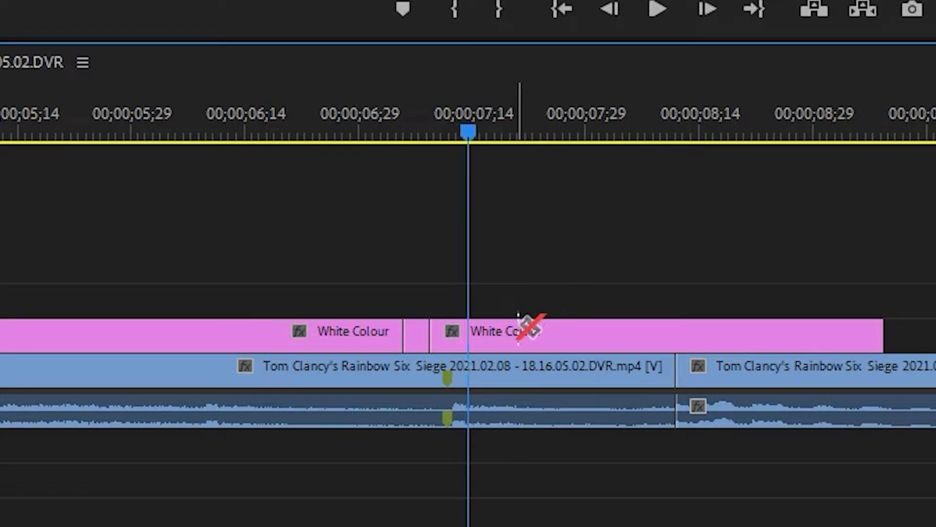
{"action": "left_click", "coordinate": [469, 334]}
Delete the surplus White Colour pieces, keeping only the short section over the marker
{"action": "key", "text": "Right"}
{"action": "key", "text": "v"}
{"action": "left_click_drag", "start_coordinate": [308, 280], "coordinate": [413, 324]}
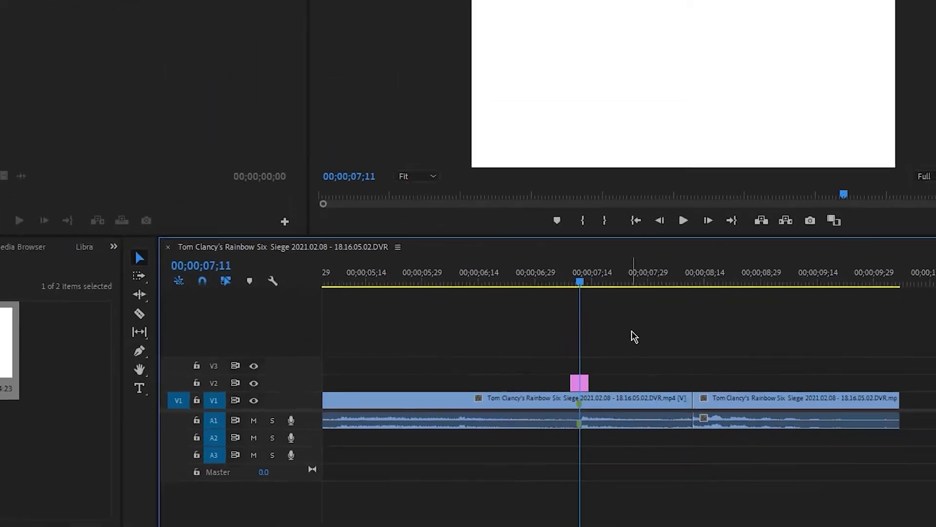
Play back the gameplay around the short White Colour clip to check the flash
{"action": "scroll", "coordinate": [653, 371], "scroll_direction": "down", "scroll_amount": 5}
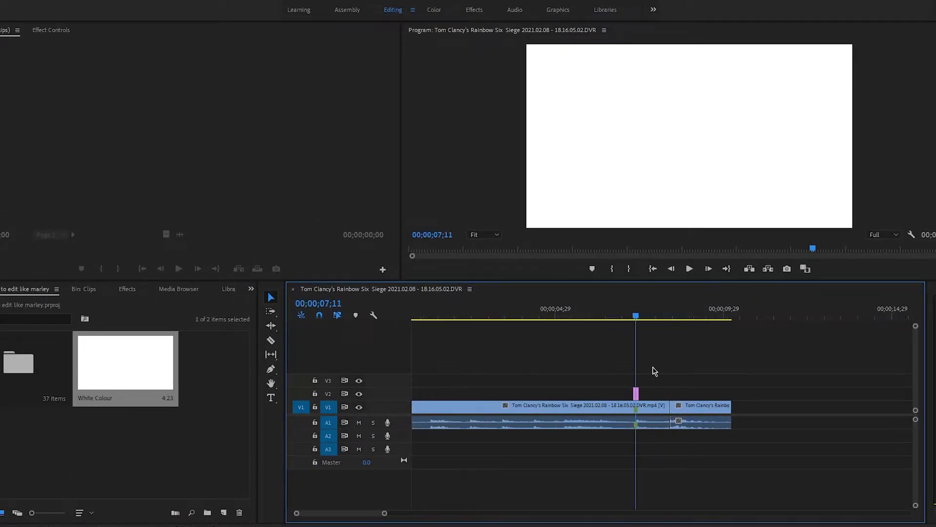
{"action": "scroll", "coordinate": [654, 371], "scroll_direction": "up", "scroll_amount": 2}
{"action": "scroll", "coordinate": [654, 372], "scroll_direction": "up", "scroll_amount": 2}
{"action": "left_click", "coordinate": [599, 310]}
{"action": "key", "text": "space"}
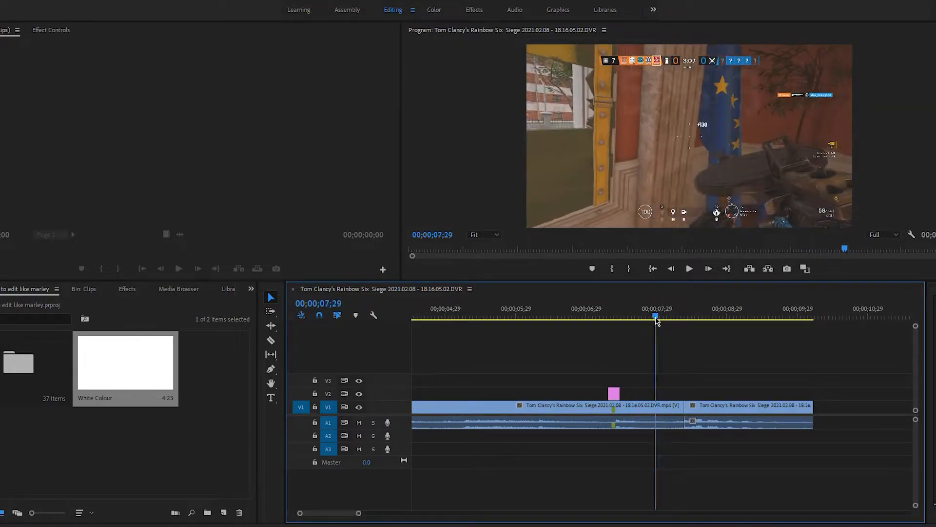
Lower the opacity of the White Colour clip to about 71%
{"action": "left_click", "coordinate": [616, 326]}
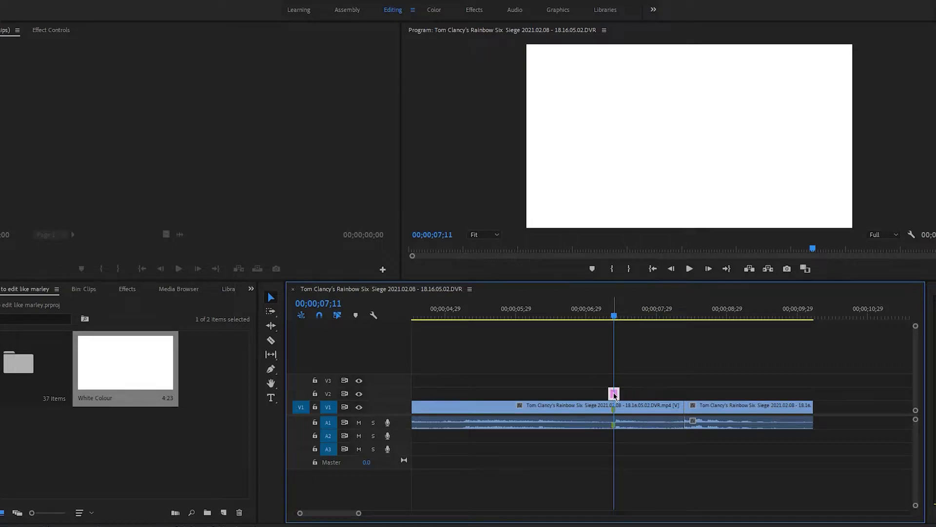
{"action": "left_click", "coordinate": [47, 31]}
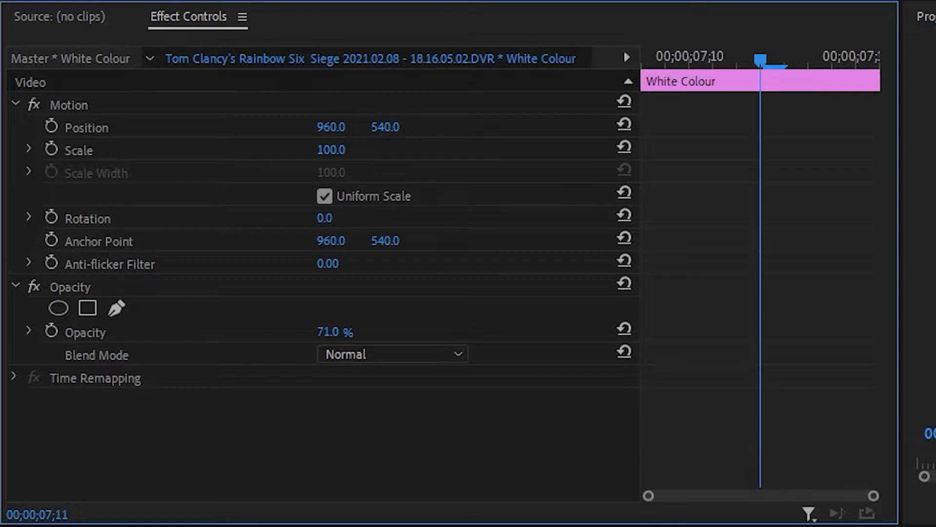
{"action": "left_click_drag", "start_coordinate": [328, 331], "coordinate": [322, 332]}
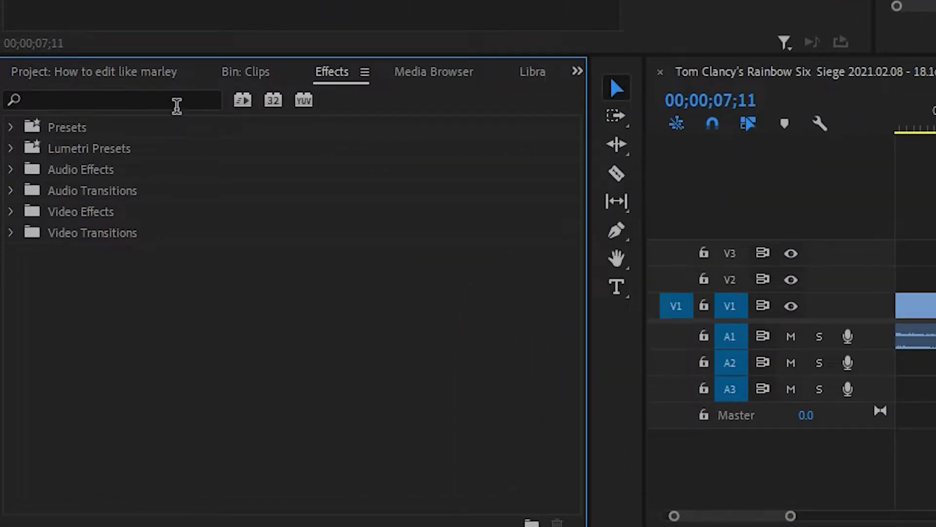
Apply the Cross Dissolve video transition to the start of the White Colour clip on V2
{"action": "left_click", "coordinate": [176, 106]}
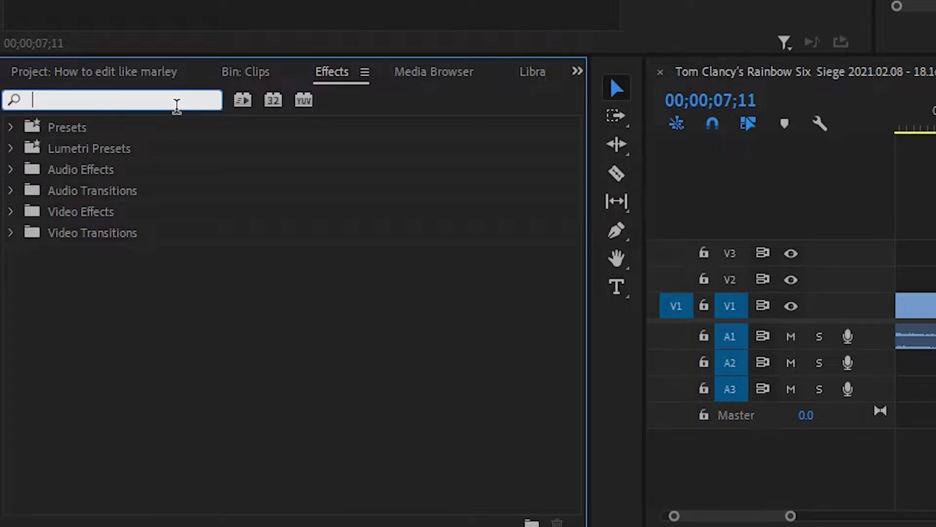
{"action": "left_click", "coordinate": [1, 274]}
{"action": "left_click", "coordinate": [11, 233]}
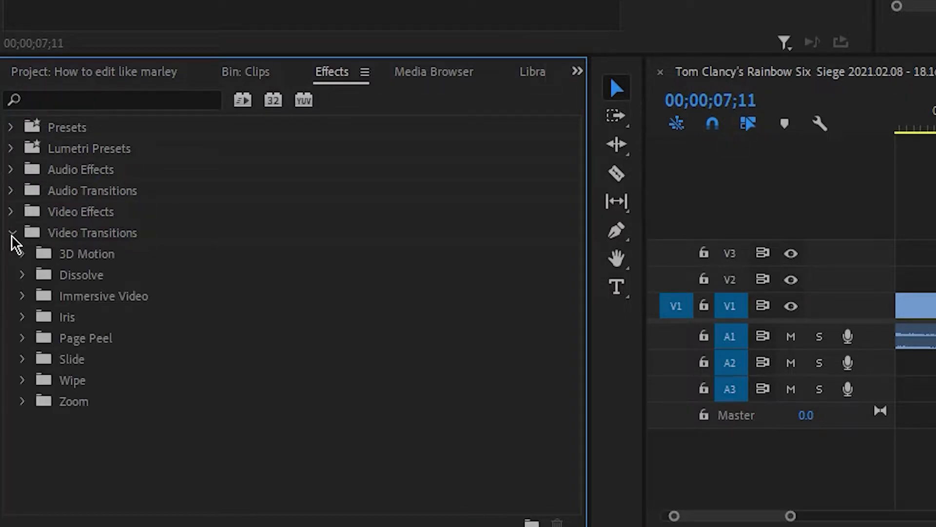
{"action": "left_click", "coordinate": [20, 275]}
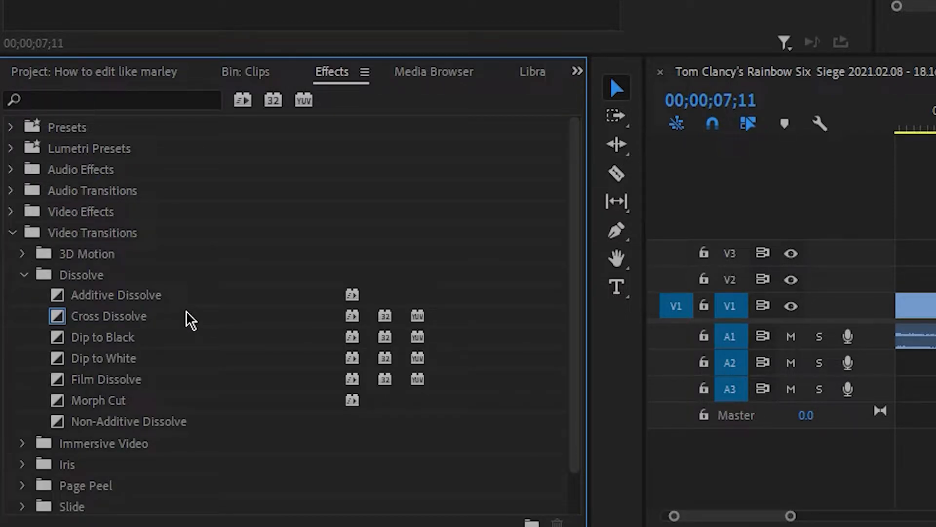
{"action": "left_click_drag", "start_coordinate": [175, 317], "coordinate": [477, 295]}
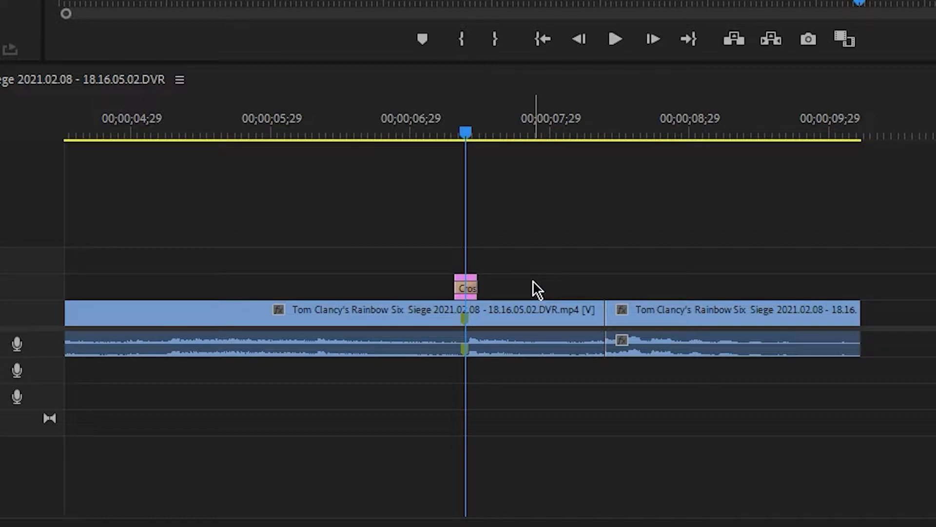
Shorten the Cross Dissolve to a brief fade-in at the start of the White Colour clip
{"action": "scroll", "coordinate": [533, 280], "scroll_direction": "up", "scroll_amount": 8}
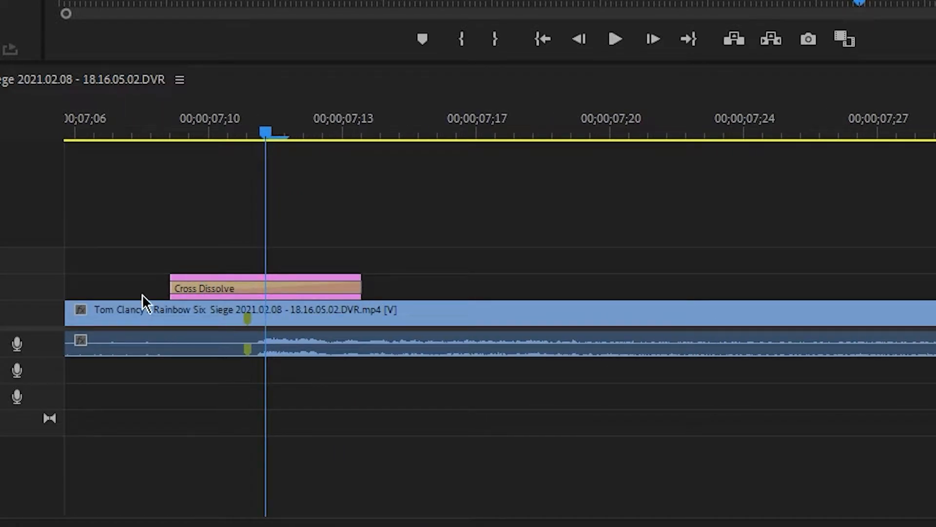
{"action": "scroll", "coordinate": [152, 311], "scroll_direction": "up", "scroll_amount": 2}
{"action": "left_click_drag", "start_coordinate": [420, 294], "coordinate": [230, 292]}
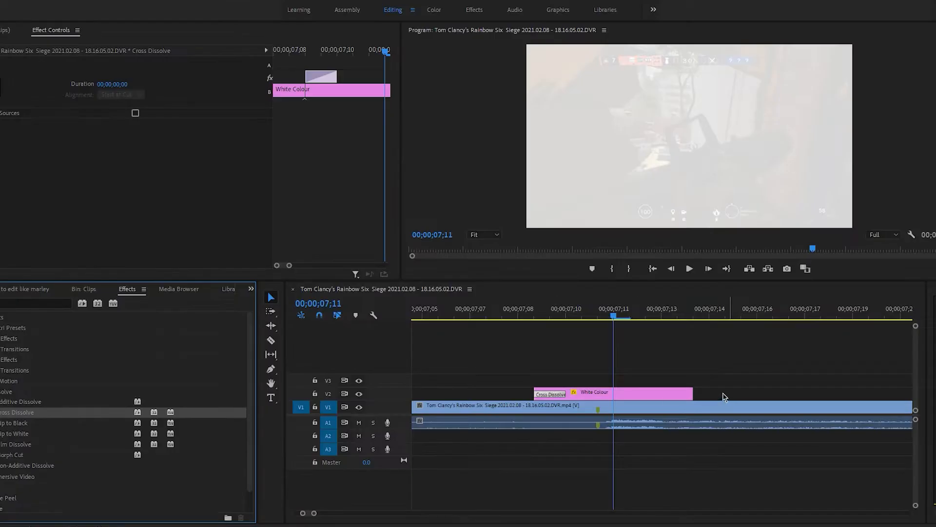
Add a second Cross Dissolve to the end of the White Colour clip and shorten it to a brief fade-out
{"action": "left_click_drag", "start_coordinate": [723, 392], "coordinate": [684, 395]}
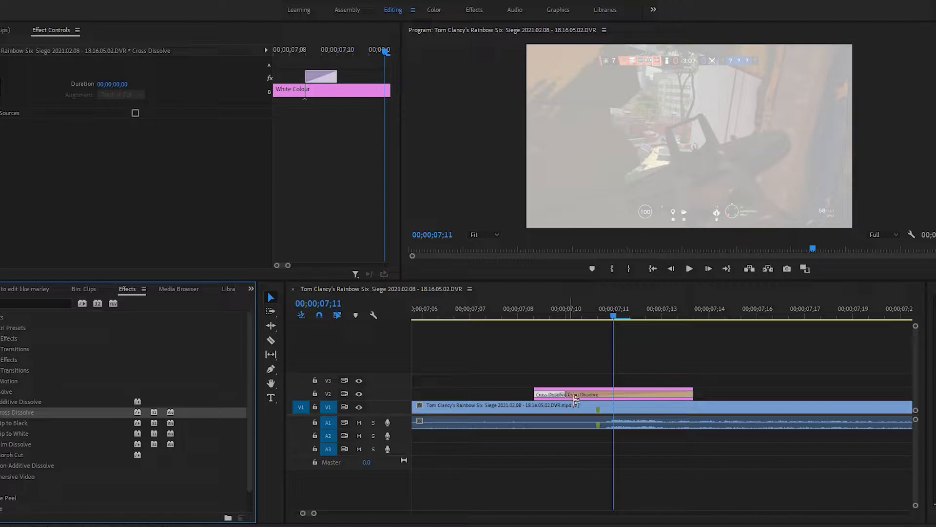
{"action": "left_click_drag", "start_coordinate": [576, 399], "coordinate": [678, 399]}
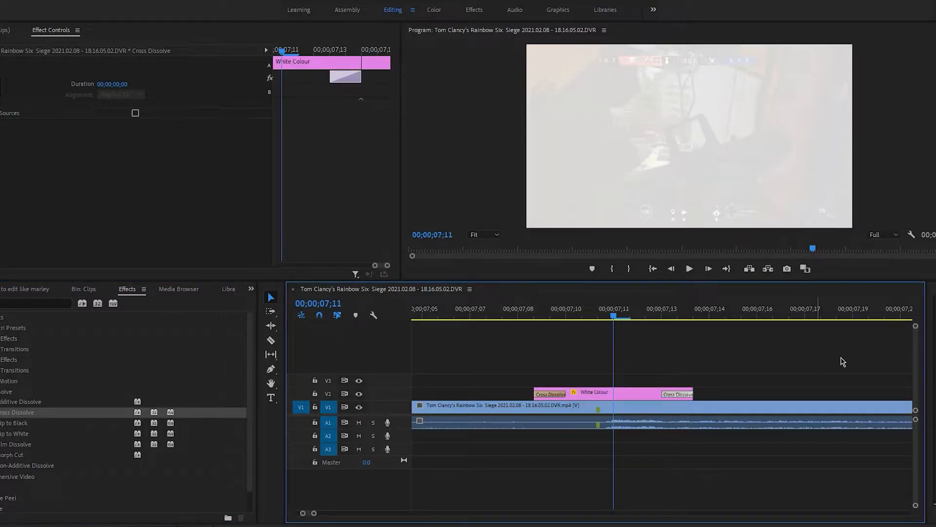
{"action": "key", "text": "minus"}
{"action": "key", "text": "minus"}
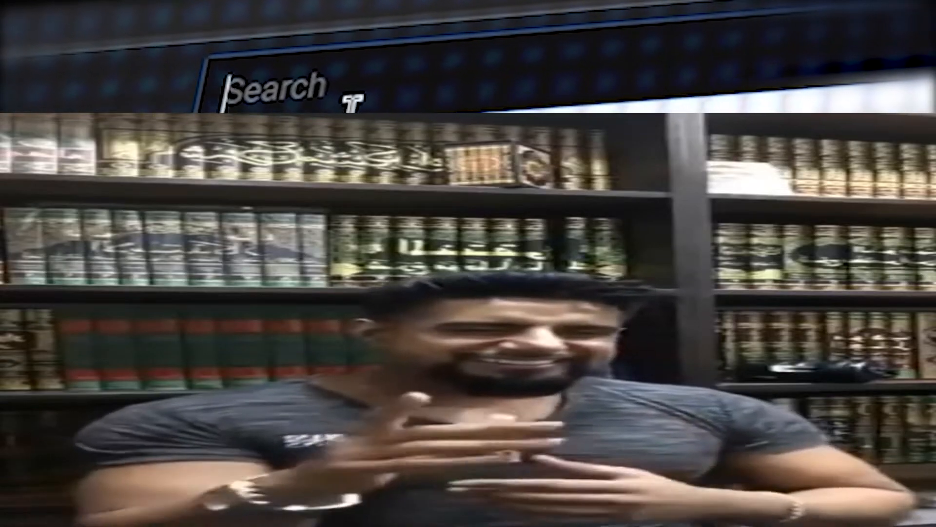
Switch to YouTube, search for "kar98k headshot sound effect ( cod ww2 )" and browse the matching videos
{"action": "type", "text": "r"}
{"action": "type", "text": "r"}
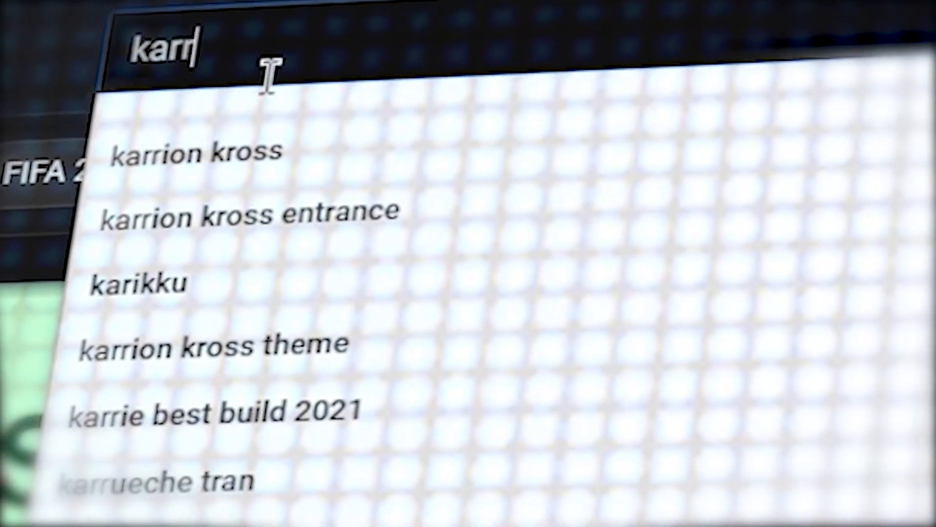
{"action": "key", "text": "BackSpace"}
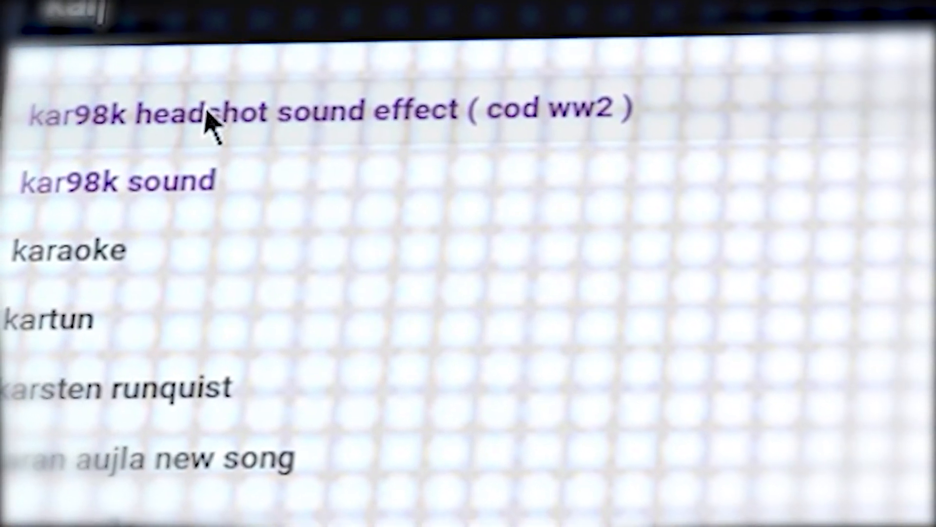
{"action": "left_click", "coordinate": [225, 131]}
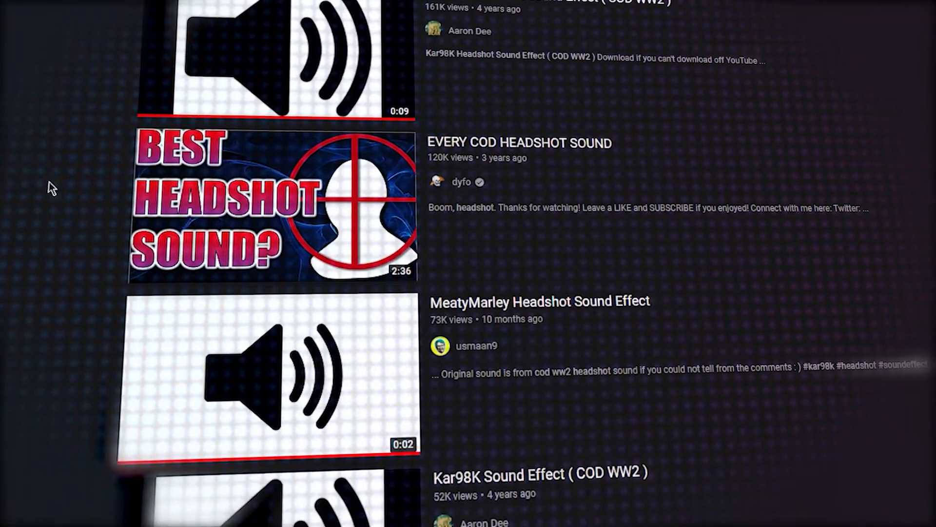
{"action": "scroll", "coordinate": [49, 185], "scroll_direction": "down", "scroll_amount": 2}
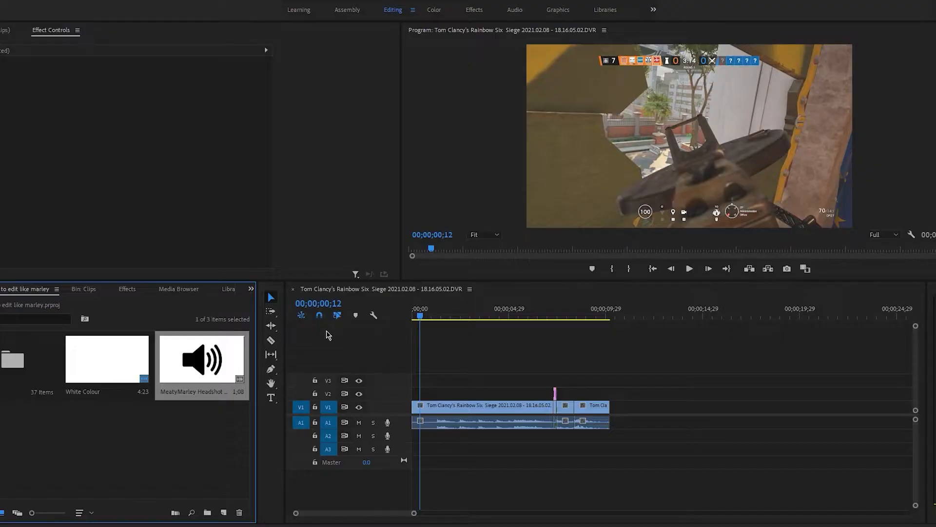
Place only the audio of the MeatyMarley Headshot Sound Effect clip on track A2, beneath the white flash
{"action": "double_click", "coordinate": [216, 359]}
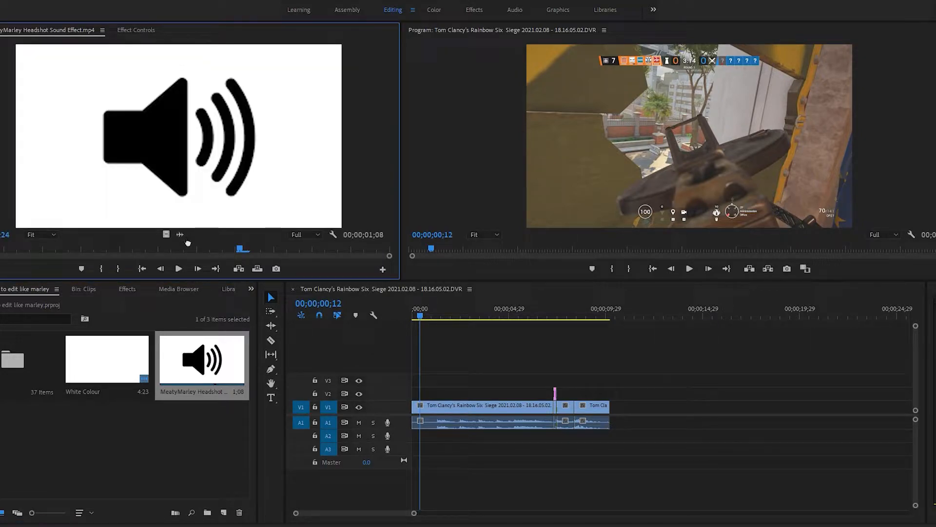
{"action": "left_click_drag", "start_coordinate": [478, 381], "coordinate": [553, 442]}
{"action": "scroll", "coordinate": [616, 467], "scroll_direction": "up", "scroll_amount": 8}
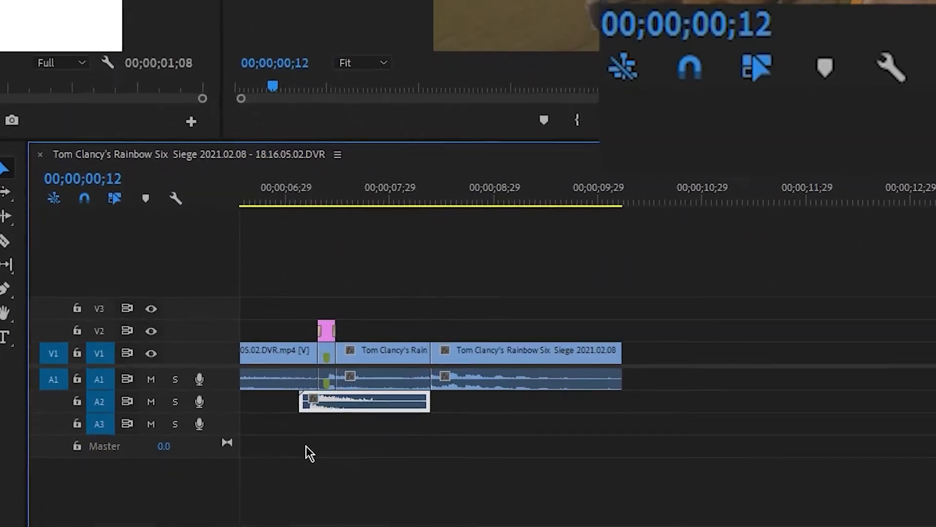
{"action": "left_click", "coordinate": [475, 469]}
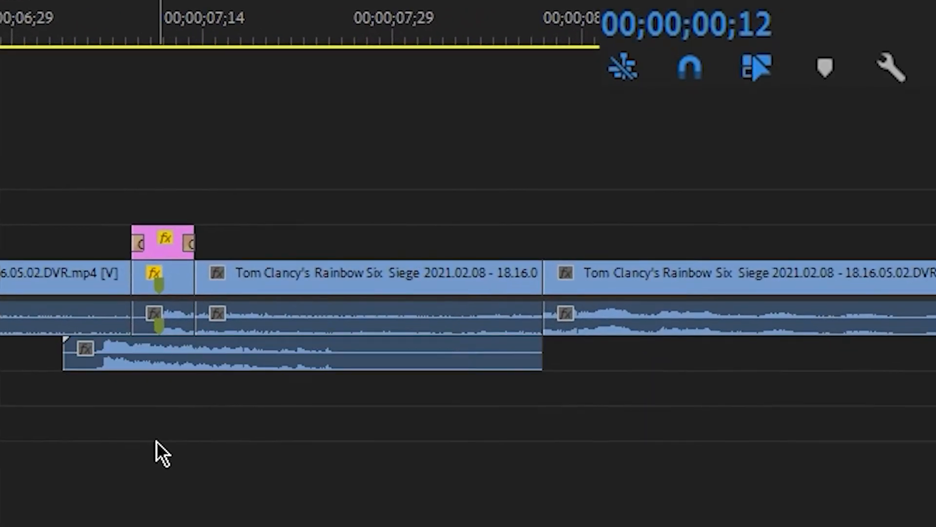
Turn off timeline snapping and shift the headshot sound on A2 later so its peak lines up with the marker
{"action": "left_click", "coordinate": [137, 361]}
{"action": "key", "text": "s"}
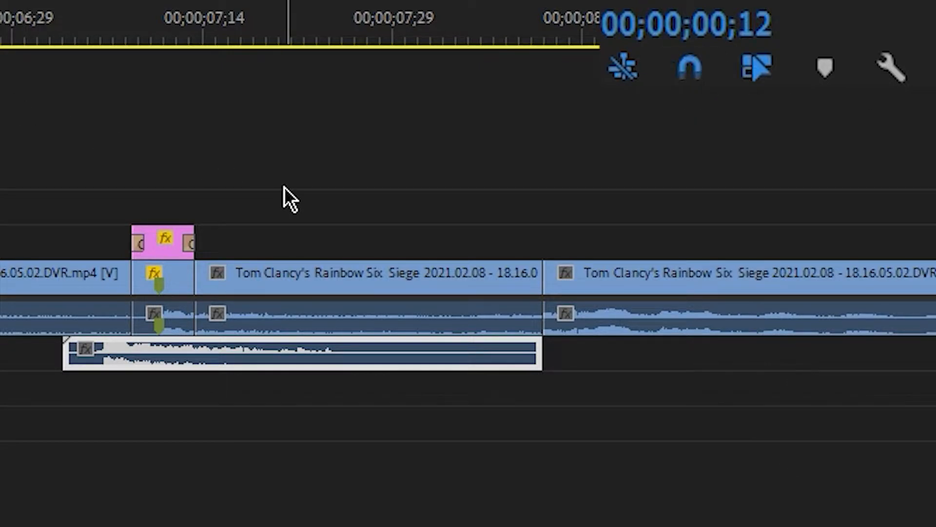
{"action": "key", "text": "s"}
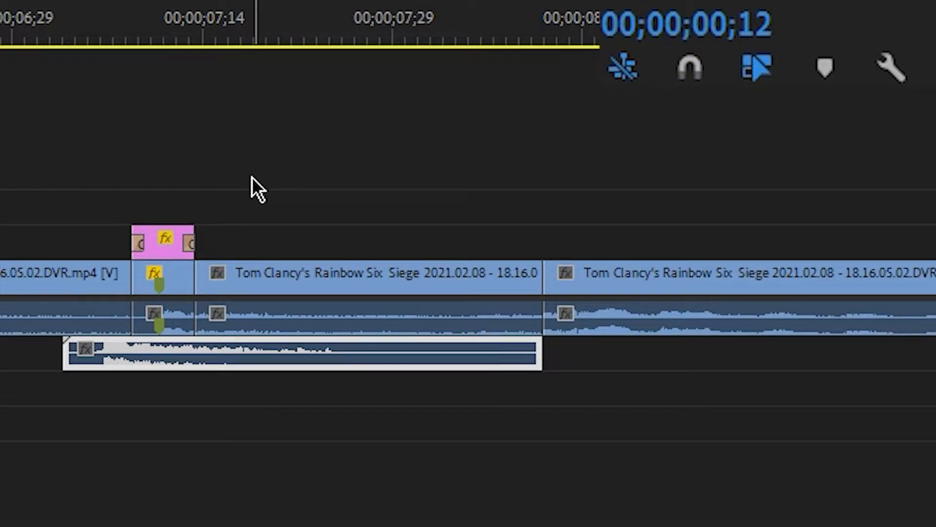
{"action": "scroll", "coordinate": [109, 450], "scroll_direction": "up", "scroll_amount": 4}
{"action": "left_click_drag", "start_coordinate": [183, 355], "coordinate": [291, 358]}
{"action": "scroll", "coordinate": [493, 106], "scroll_direction": "down", "scroll_amount": 2}
Preview the headshot sound on A2, lower its audio gain with a negative adjustment, and play the section again to check it
{"action": "left_click", "coordinate": [502, 316]}
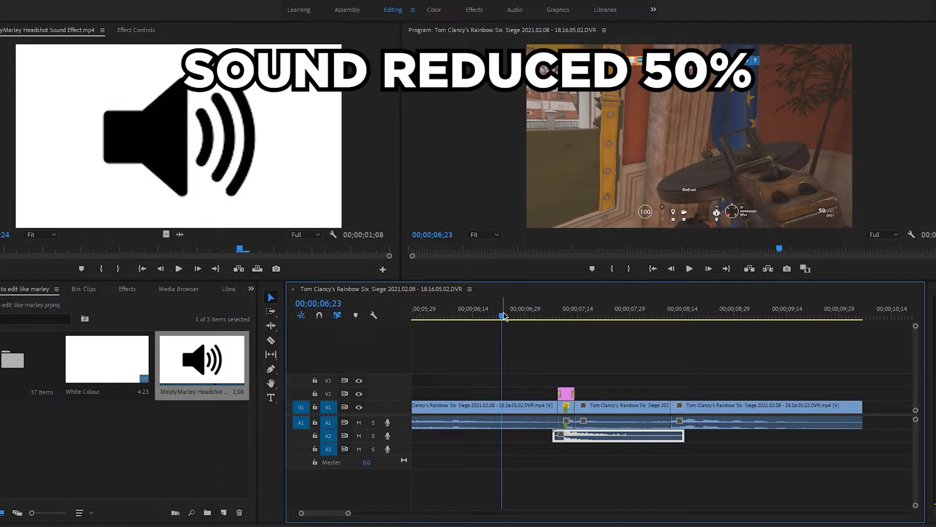
{"action": "key", "text": "space"}
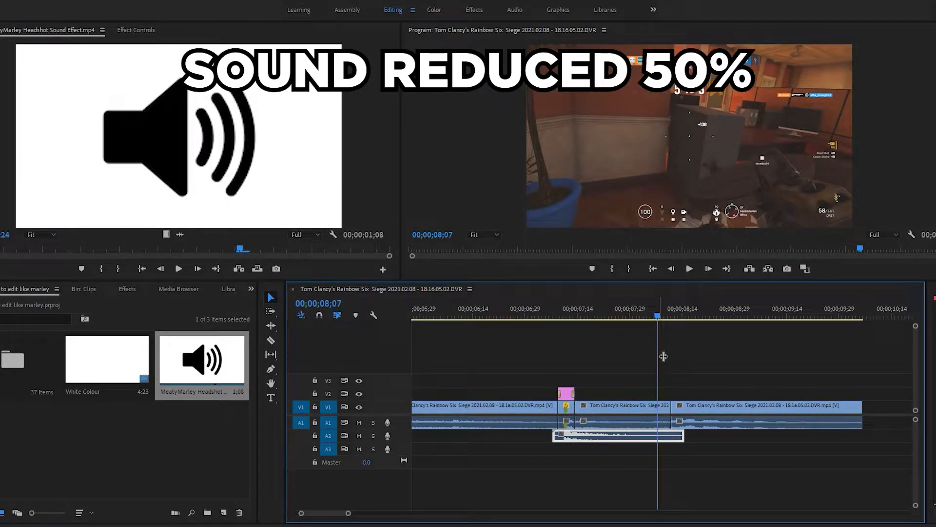
{"action": "right_click", "coordinate": [615, 435]}
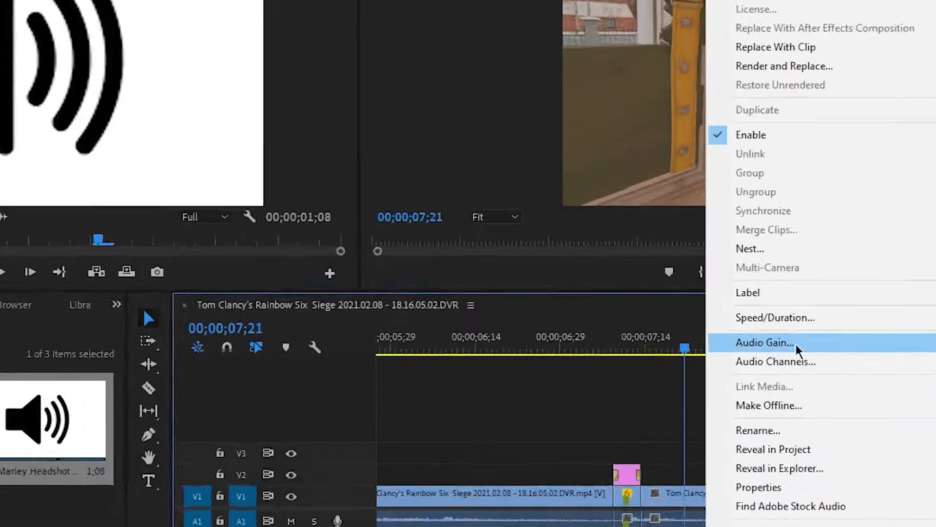
{"action": "left_click", "coordinate": [651, 312]}
{"action": "type", "text": "-"}
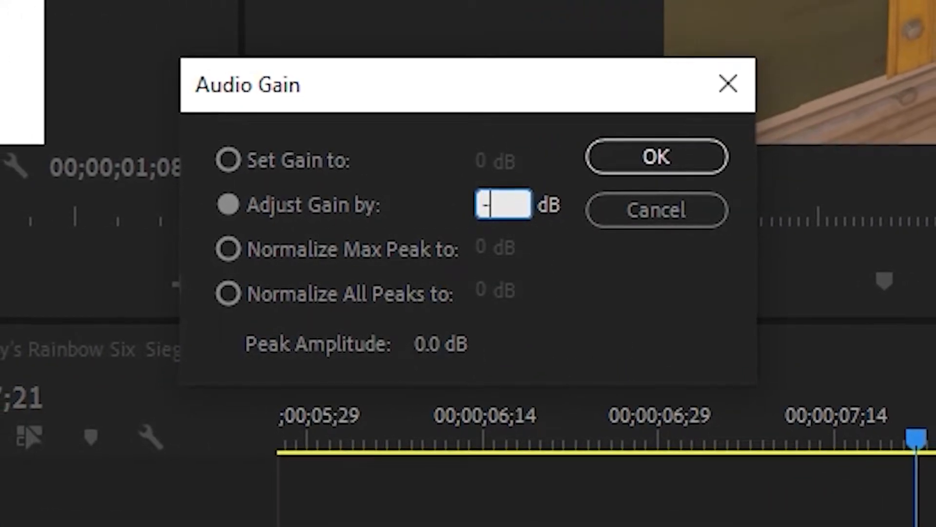
{"action": "key", "text": "Return"}
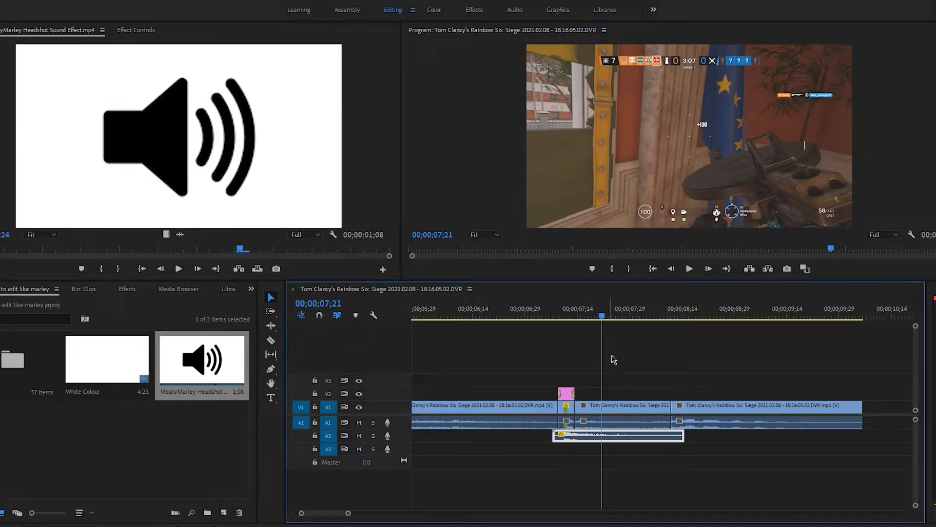
{"action": "left_click_drag", "start_coordinate": [603, 320], "coordinate": [539, 338]}
{"action": "key", "text": "space"}
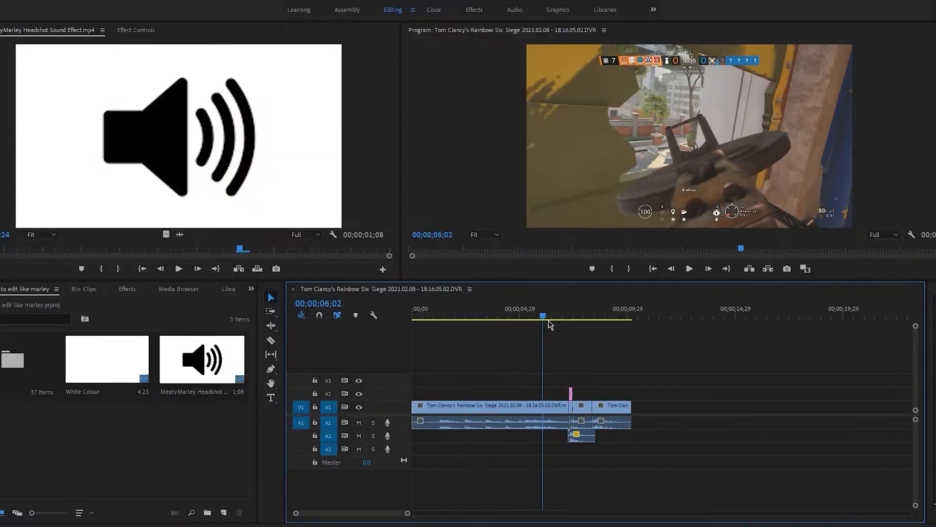
Find the moment after the kill at 00;00;08;20 and add a text graphic there reading "one tap"
{"action": "left_click_drag", "start_coordinate": [550, 324], "coordinate": [584, 326]}
{"action": "key", "text": "space"}
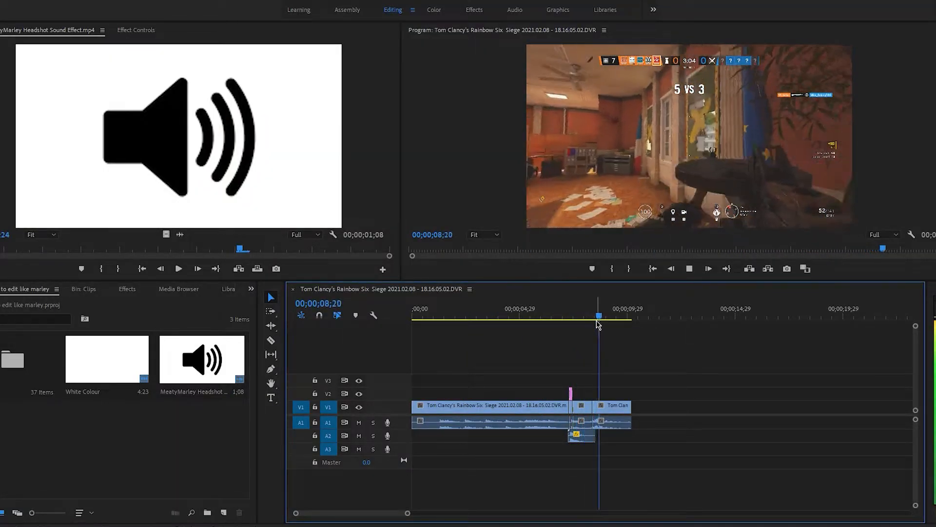
{"action": "left_click_drag", "start_coordinate": [599, 325], "coordinate": [589, 327]}
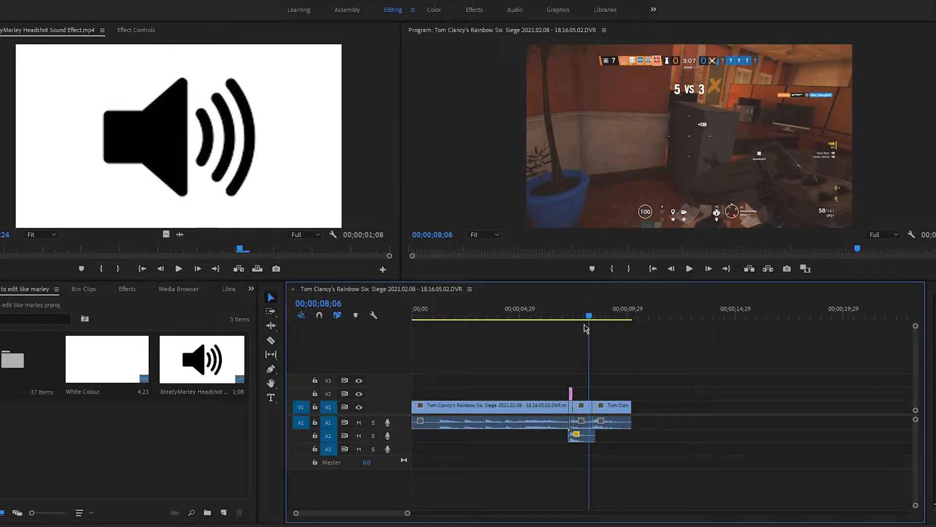
{"action": "left_click", "coordinate": [270, 397]}
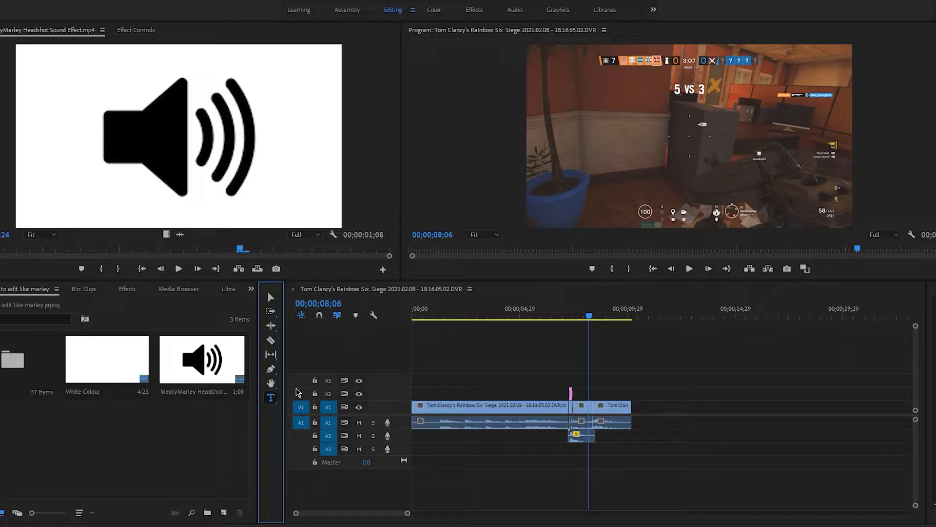
{"action": "left_click_drag", "start_coordinate": [587, 316], "coordinate": [598, 316]}
{"action": "left_click", "coordinate": [662, 193]}
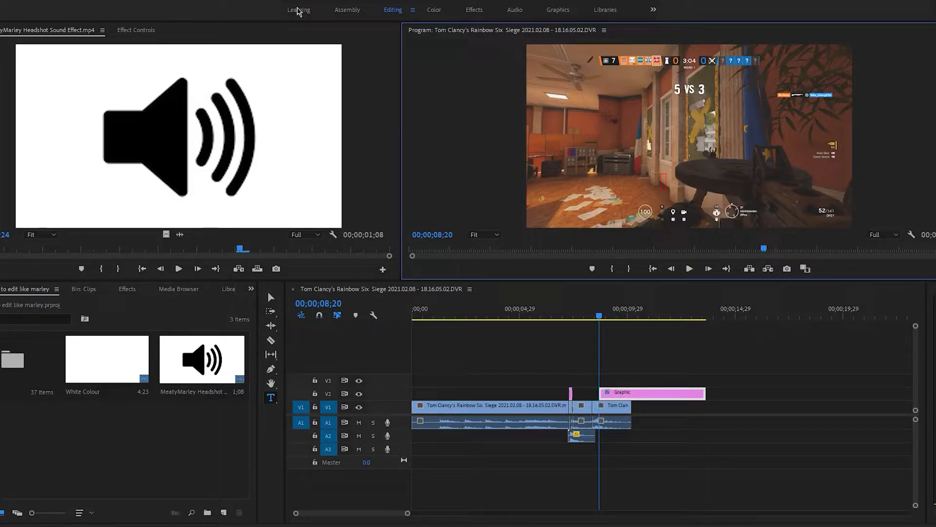
{"action": "left_click", "coordinate": [137, 31]}
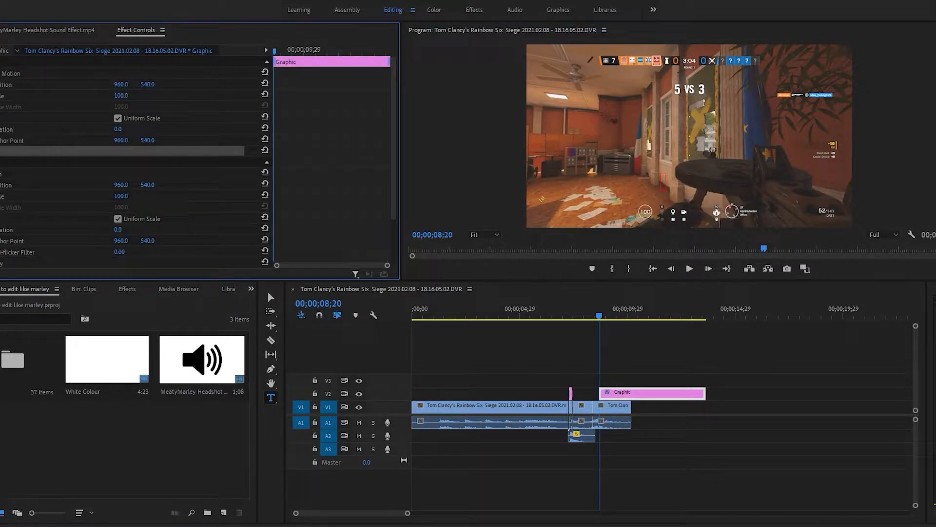
{"action": "left_click", "coordinate": [1, 151]}
{"action": "left_click", "coordinate": [666, 190]}
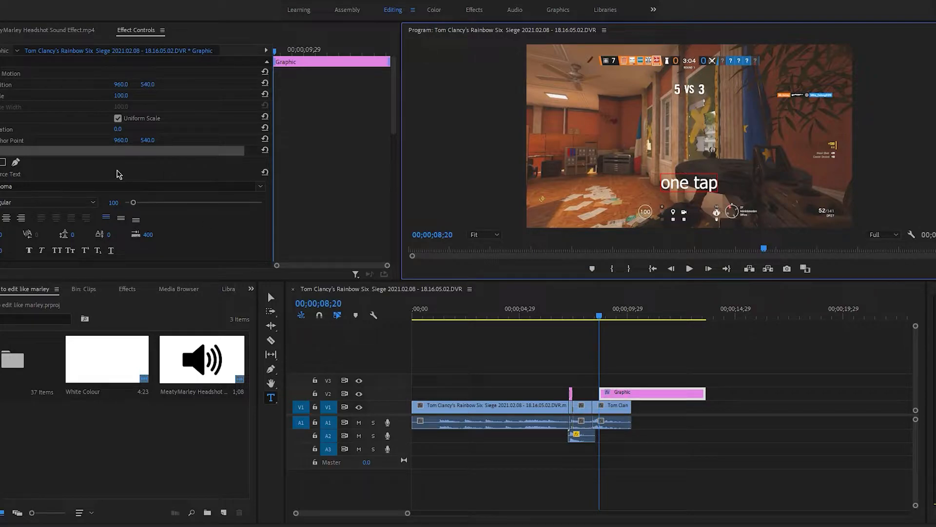
Change the font of the "one tap" text to Biggi Ol and center-align it
{"action": "left_click", "coordinate": [131, 168]}
{"action": "left_click", "coordinate": [666, 185]}
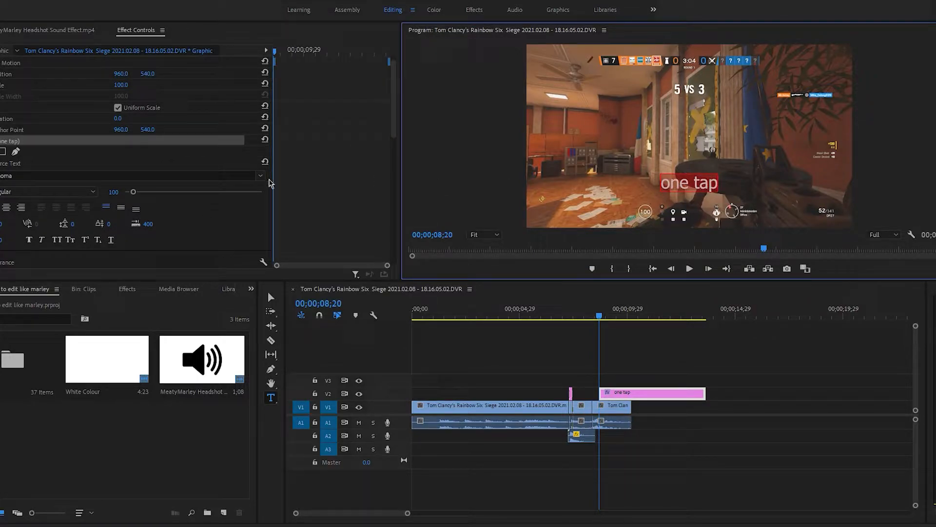
{"action": "left_click", "coordinate": [144, 177]}
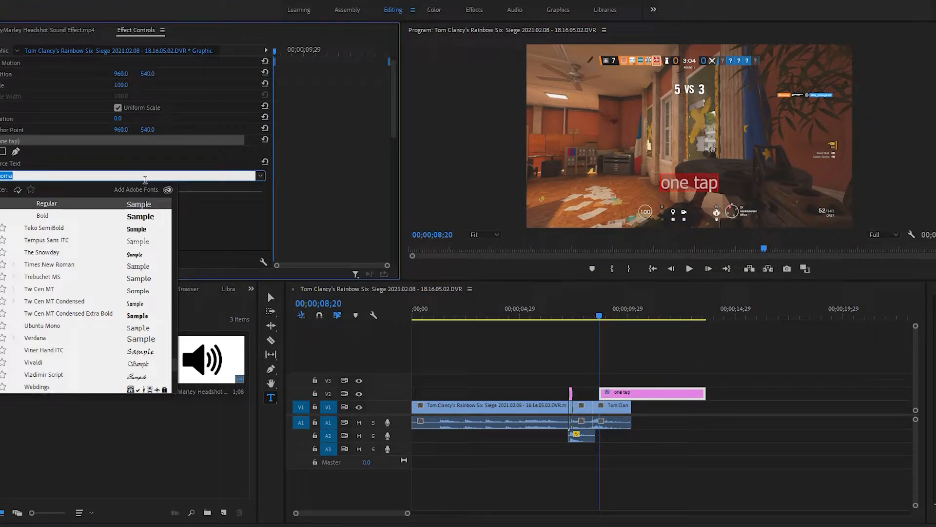
{"action": "type", "text": "bigg"}
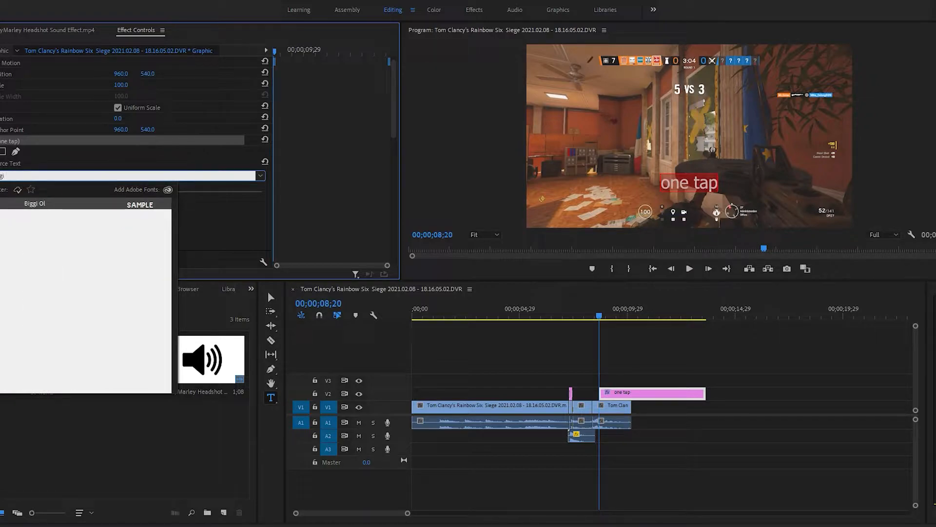
{"action": "left_click", "coordinate": [117, 205]}
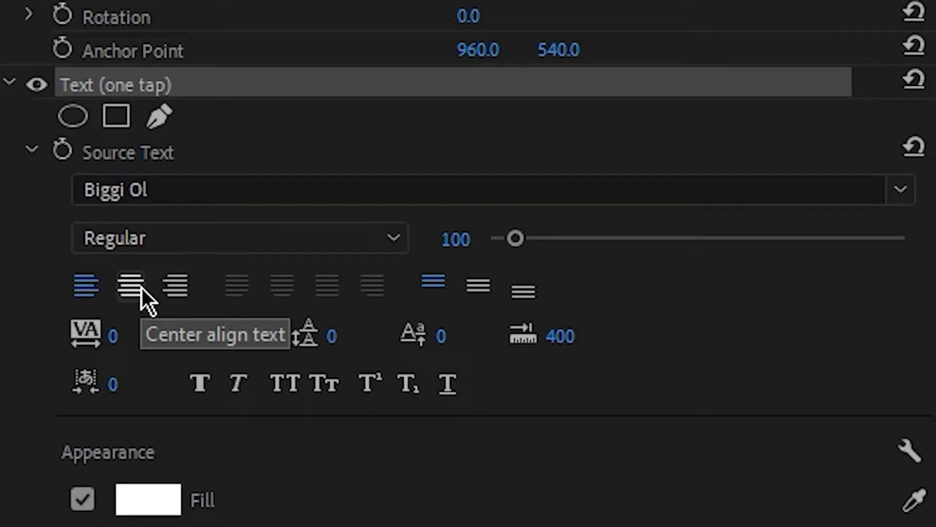
{"action": "left_click", "coordinate": [142, 287]}
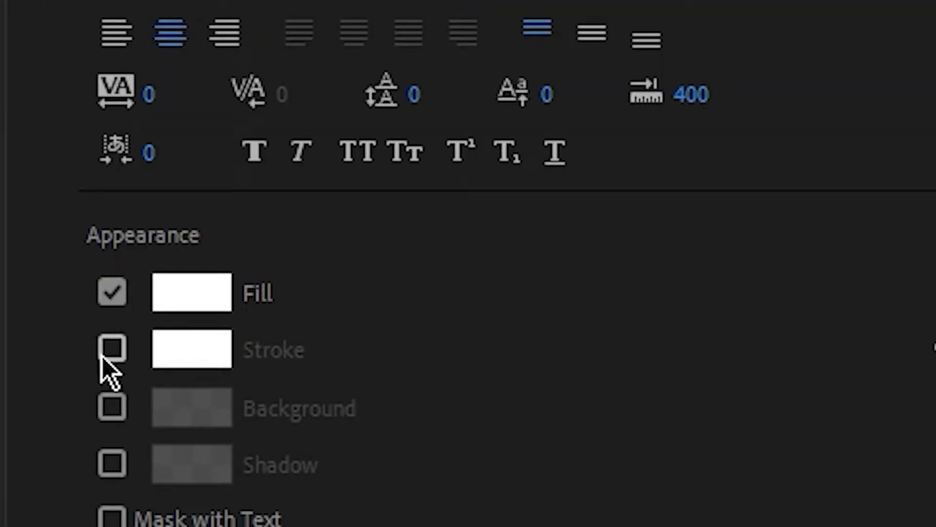
Enable a stroke on the "one tap" text, coloured black (000000), with a width of 24
{"action": "left_click", "coordinate": [110, 352]}
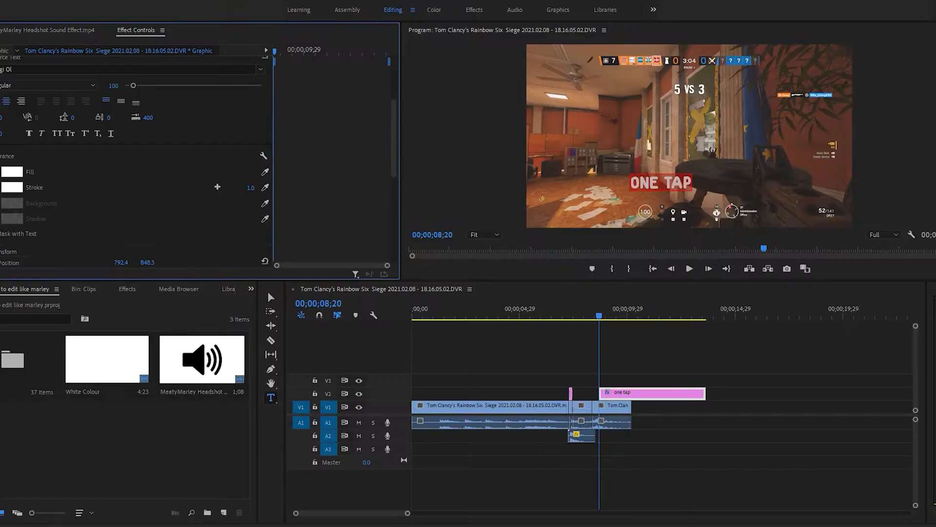
{"action": "left_click", "coordinate": [12, 187]}
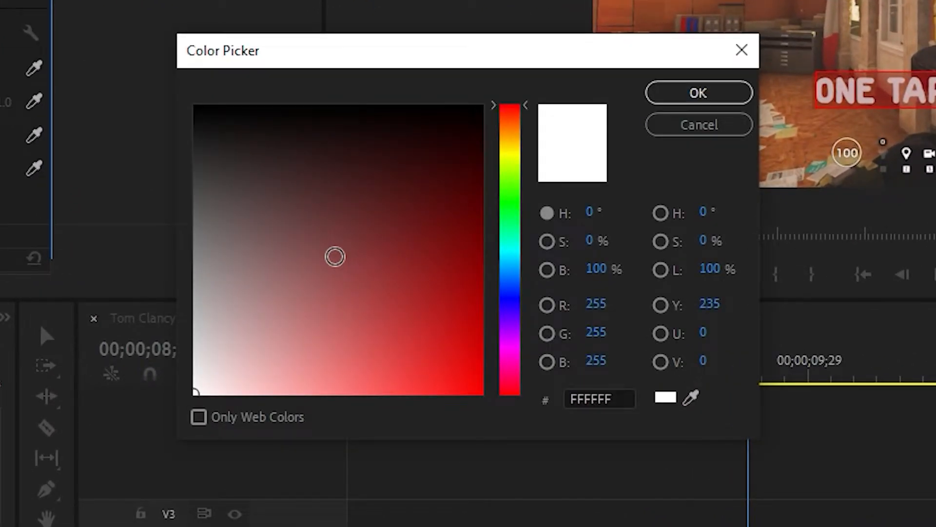
{"action": "left_click_drag", "start_coordinate": [335, 256], "coordinate": [178, 75]}
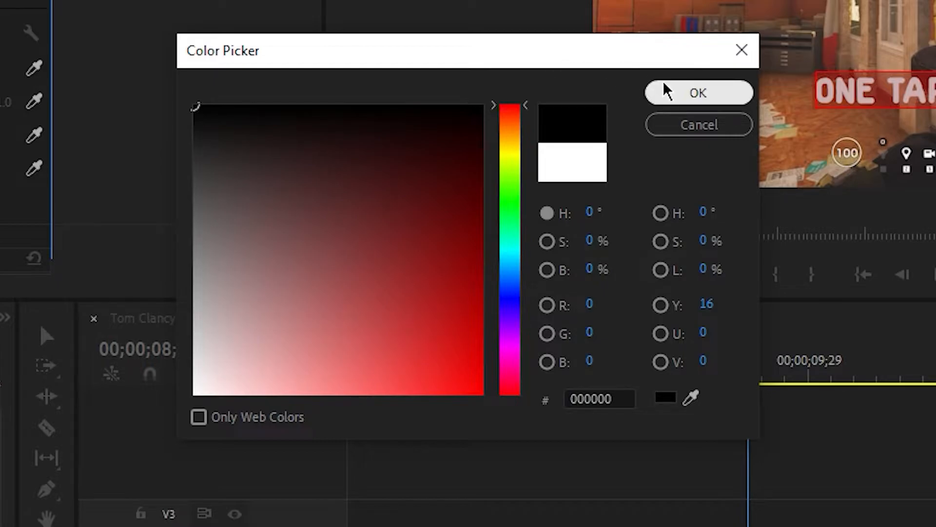
{"action": "left_click", "coordinate": [668, 92]}
Enlarge the "one tap" text to a scale of 172 and position it at 960.0, 879.3, low in the frame
{"action": "left_click_drag", "start_coordinate": [677, 185], "coordinate": [620, 172]}
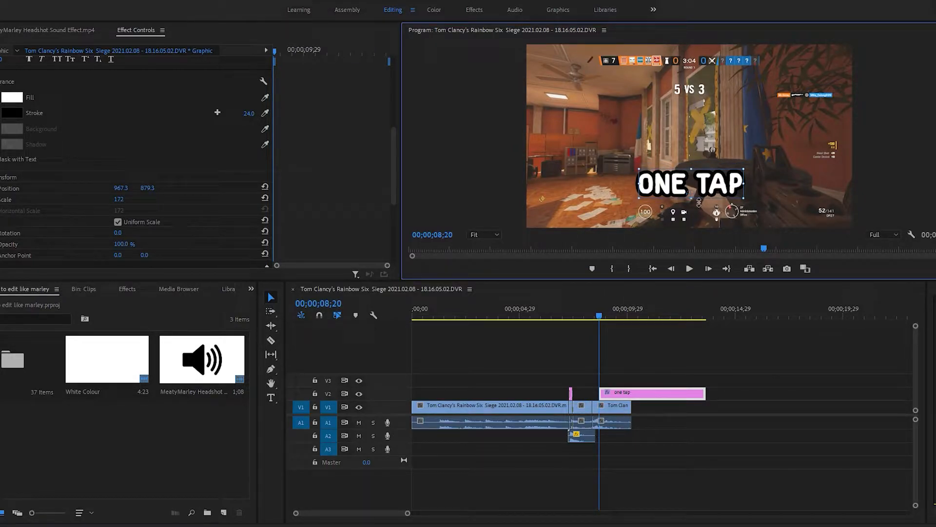
{"action": "left_click_drag", "start_coordinate": [707, 189], "coordinate": [707, 188]}
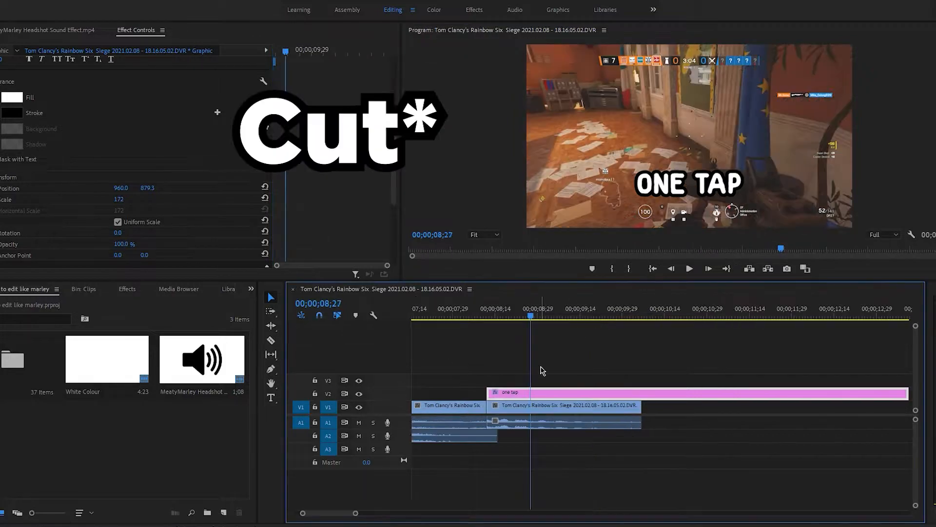
Cut the "one tap" graphic on V2 at 00;00;08;27
{"action": "key", "text": "c"}
{"action": "left_click", "coordinate": [531, 393]}
{"action": "key", "text": "v"}
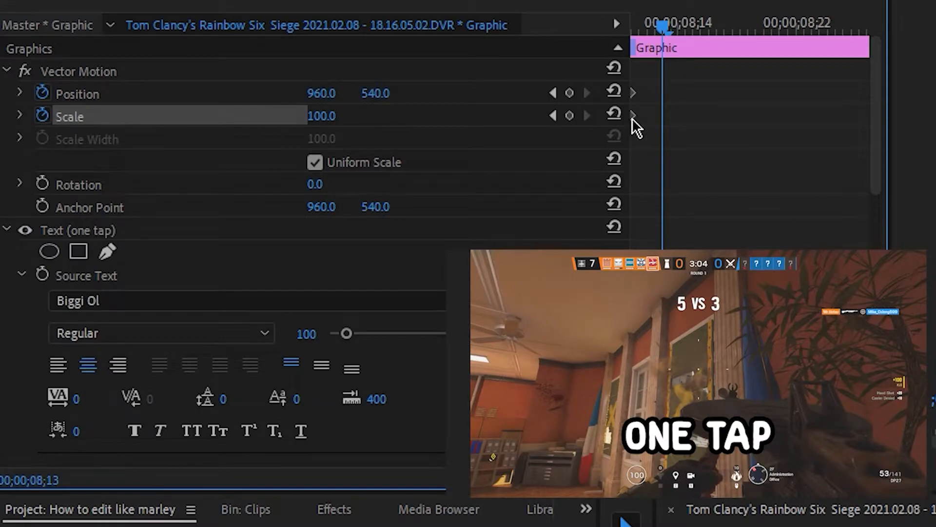
Move the graphic's Vector Motion Position and Scale keyframes to its end and paste copies of both at 00;00;08;13
{"action": "left_click_drag", "start_coordinate": [633, 116], "coordinate": [902, 140]}
{"action": "left_click_drag", "start_coordinate": [633, 92], "coordinate": [898, 124]}
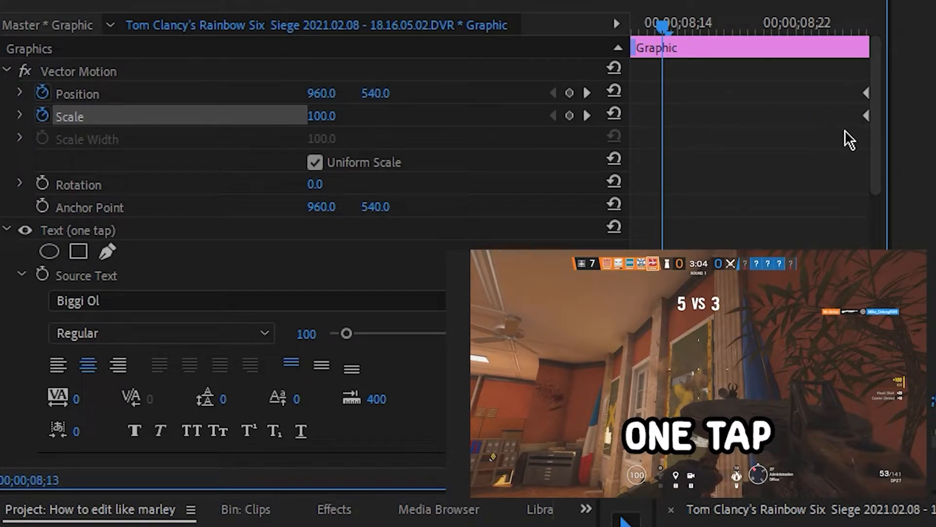
{"action": "left_click_drag", "start_coordinate": [841, 91], "coordinate": [905, 167]}
{"action": "key", "text": "ctrl+c"}
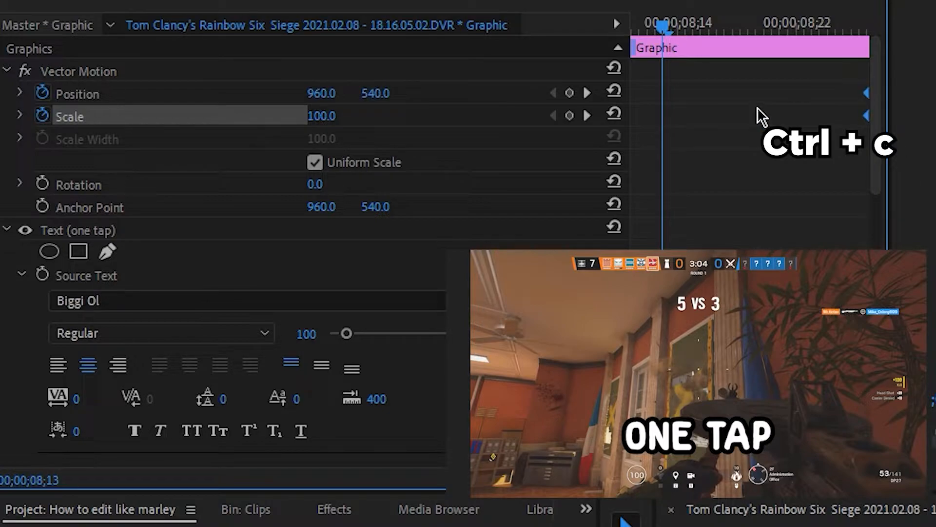
{"action": "left_click", "coordinate": [669, 98]}
{"action": "key", "text": "ctrl+v"}
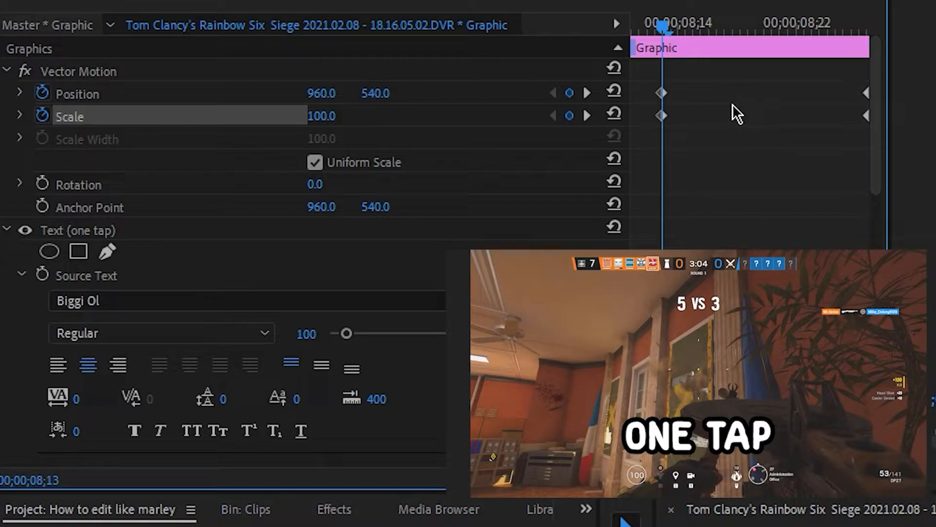
Move the graphic's first Vector Motion Position and Scale keyframes to 00;00;08;14 and return the playhead to the graphic's start at 00;00;08;11
{"action": "mouse_move", "coordinate": [663, 28]}
{"action": "left_mouse_down"}
{"action": "mouse_move", "coordinate": [635, 36]}
{"action": "mouse_move", "coordinate": [668, 39]}
{"action": "left_mouse_up"}
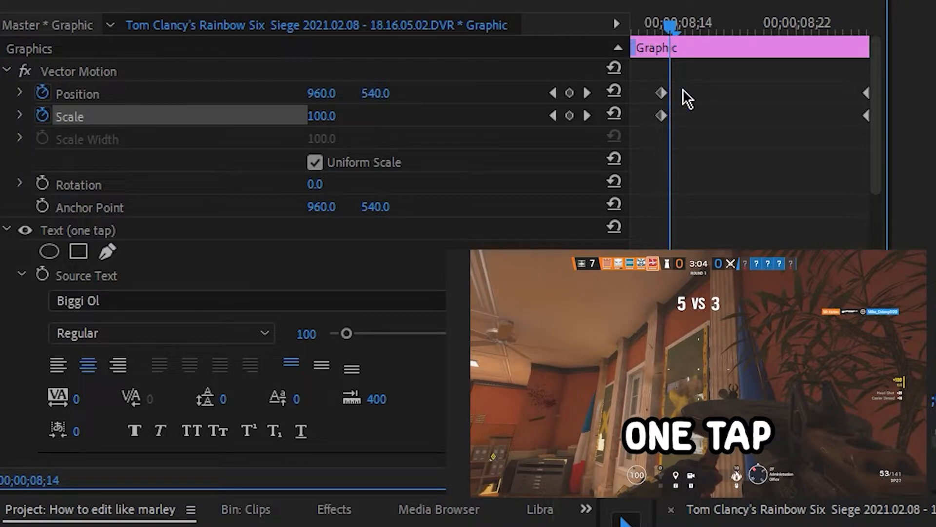
{"action": "left_click_drag", "start_coordinate": [666, 94], "coordinate": [670, 115]}
{"action": "left_click", "coordinate": [738, 122]}
{"action": "left_click_drag", "start_coordinate": [670, 29], "coordinate": [609, 70]}
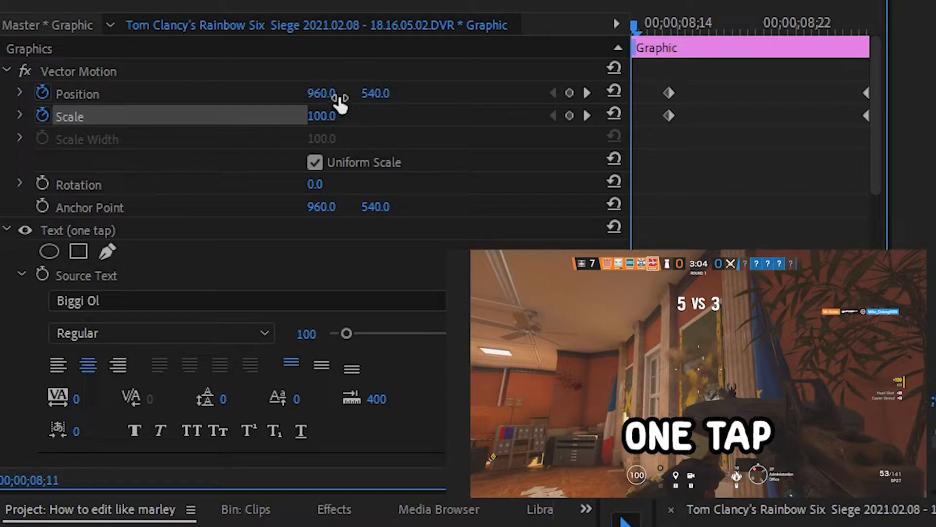
{"action": "left_click_drag", "start_coordinate": [342, 98], "coordinate": [322, 98]}
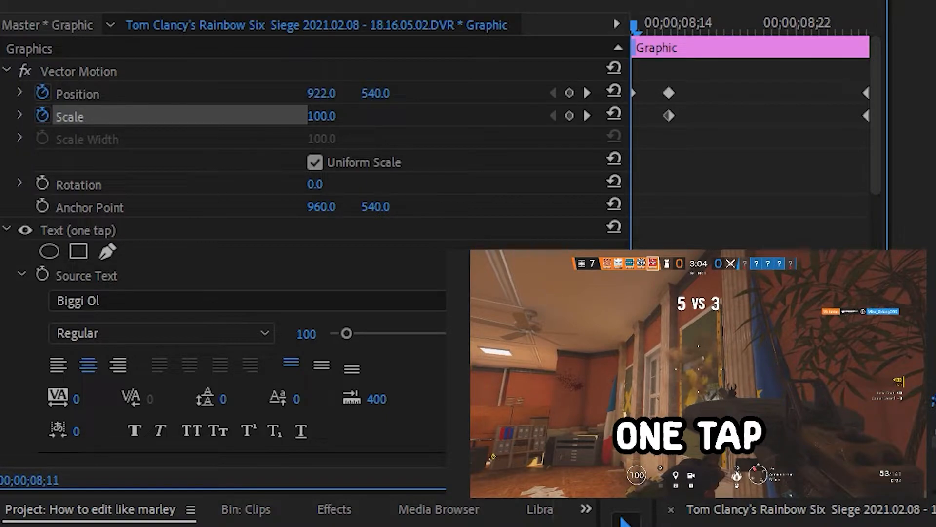
{"action": "key", "text": "ctrl+z"}
{"action": "key", "text": "ctrl+z"}
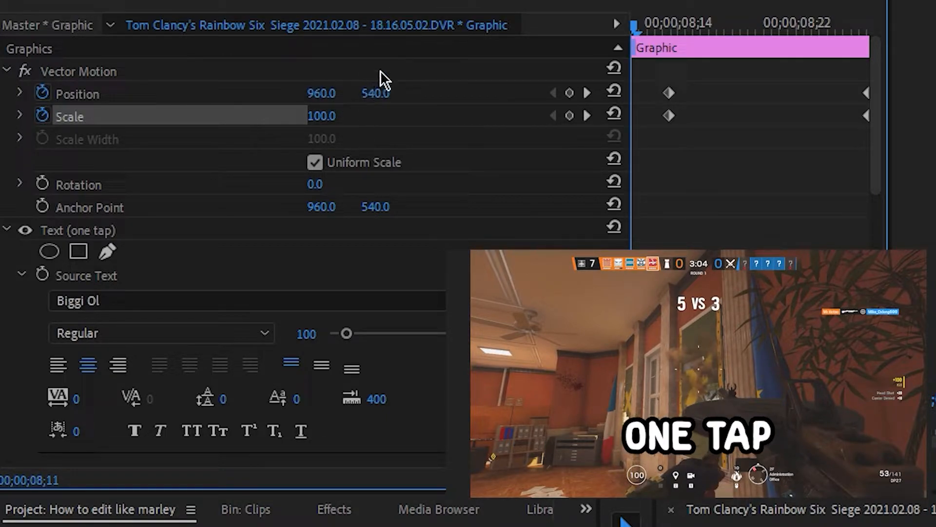
At the graphic's start, set Vector Motion Position to 960.0, 939.0 and Scale to 76.0, and scrub through the entrance
{"action": "left_click_drag", "start_coordinate": [375, 93], "coordinate": [560, 94]}
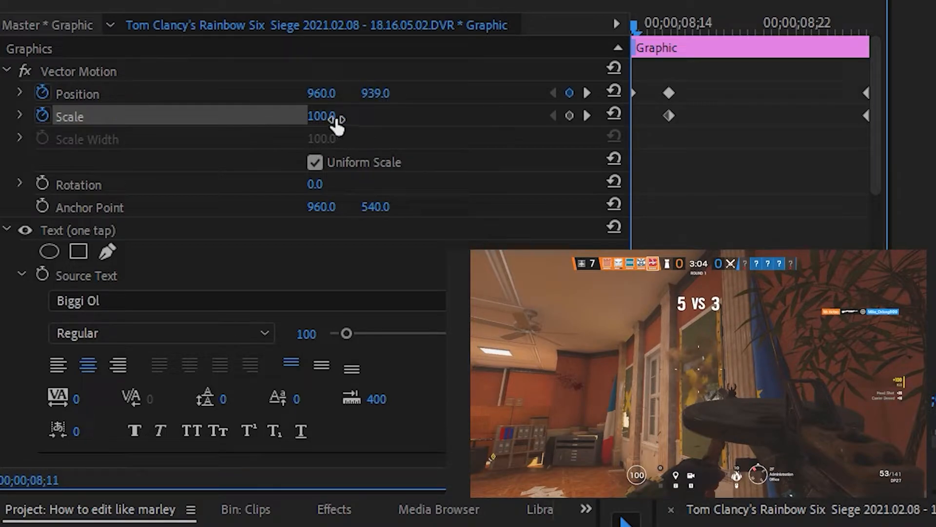
{"action": "mouse_move", "coordinate": [322, 116]}
{"action": "left_mouse_down"}
{"action": "mouse_move", "coordinate": [296, 115]}
{"action": "mouse_move", "coordinate": [310, 115]}
{"action": "left_mouse_up"}
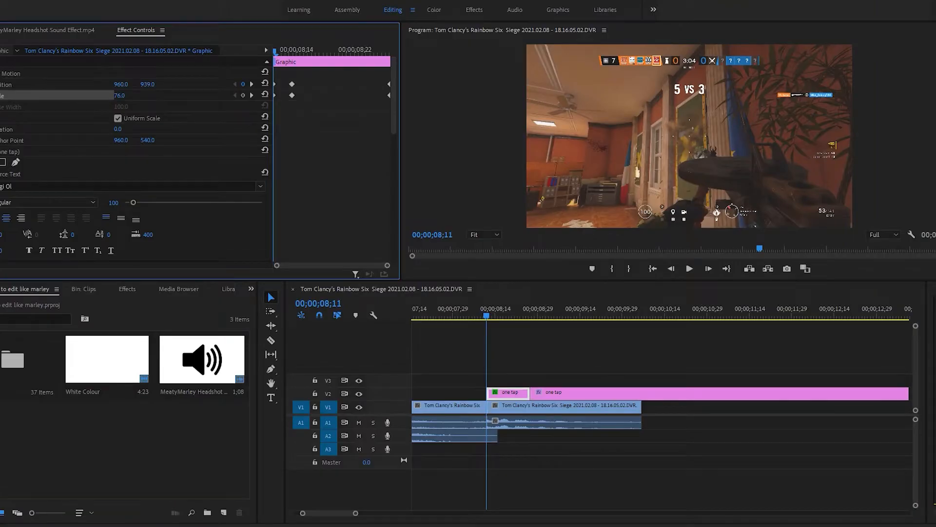
{"action": "left_click", "coordinate": [554, 366]}
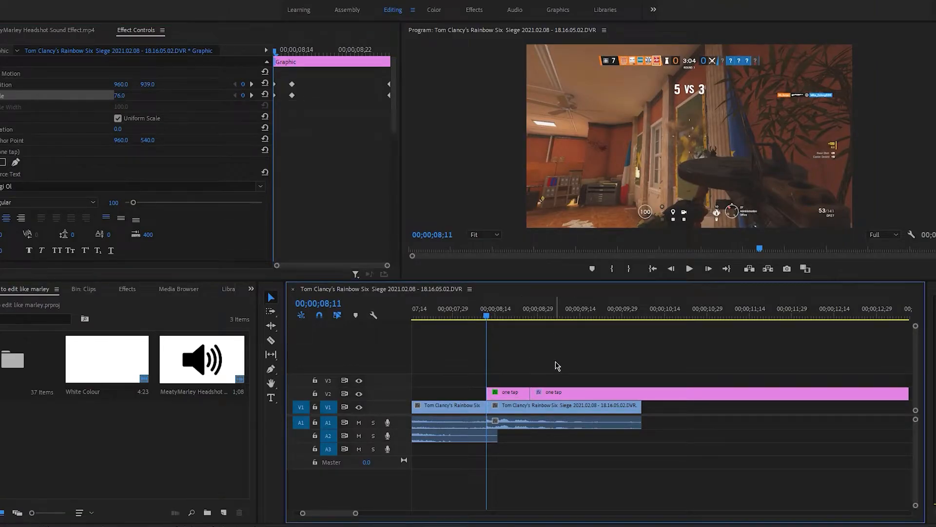
{"action": "left_click_drag", "start_coordinate": [487, 319], "coordinate": [520, 318]}
{"action": "left_click", "coordinate": [495, 318]}
Apply Ease Out to the starting Vector Motion Scale and Position keyframes of the first "one tap" graphic
{"action": "left_click", "coordinate": [513, 398]}
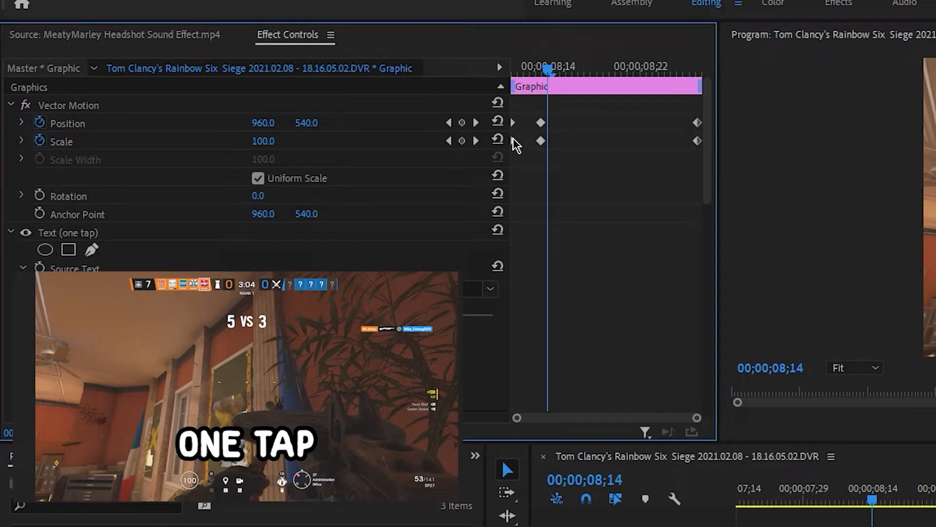
{"action": "right_click", "coordinate": [513, 139]}
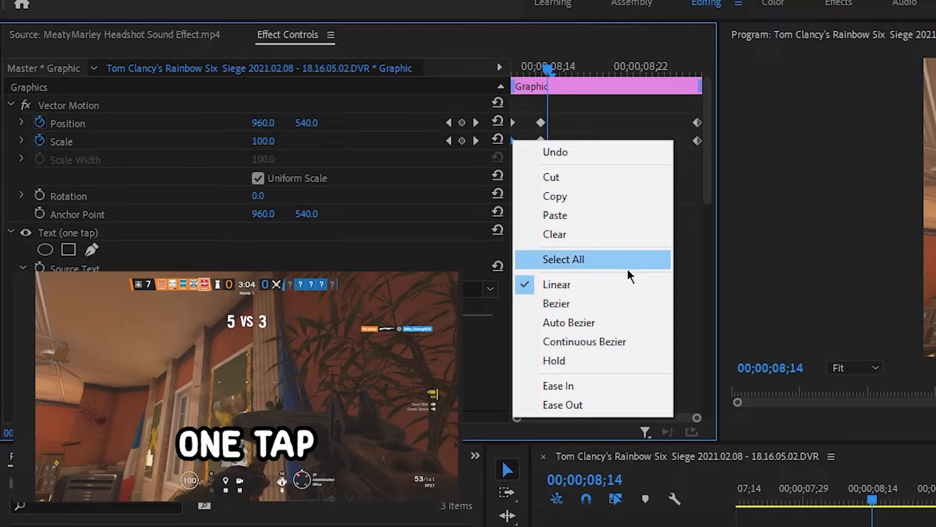
{"action": "left_click", "coordinate": [594, 409]}
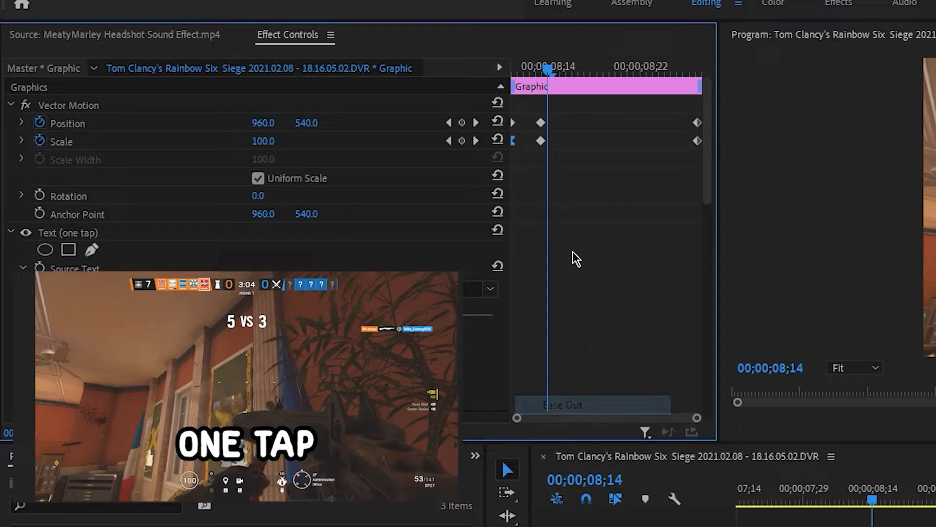
{"action": "right_click", "coordinate": [513, 123]}
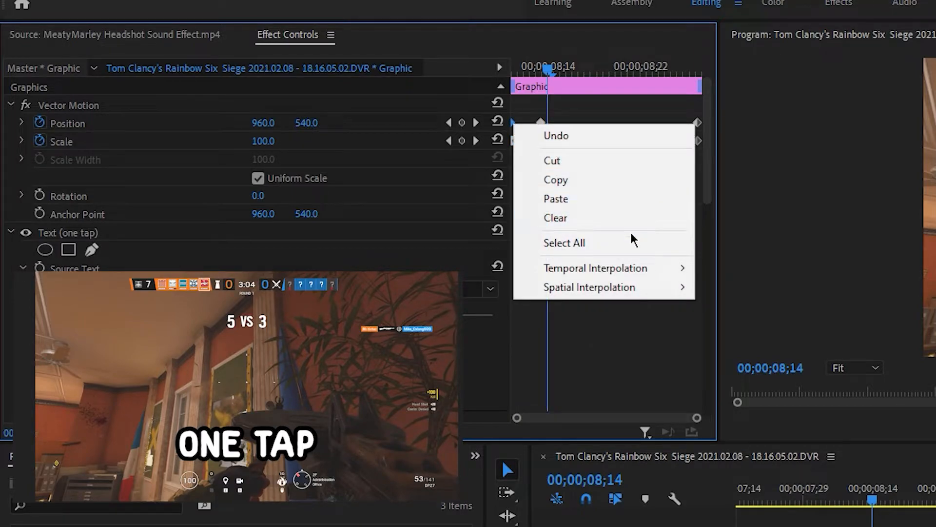
{"action": "mouse_move", "coordinate": [628, 268]}
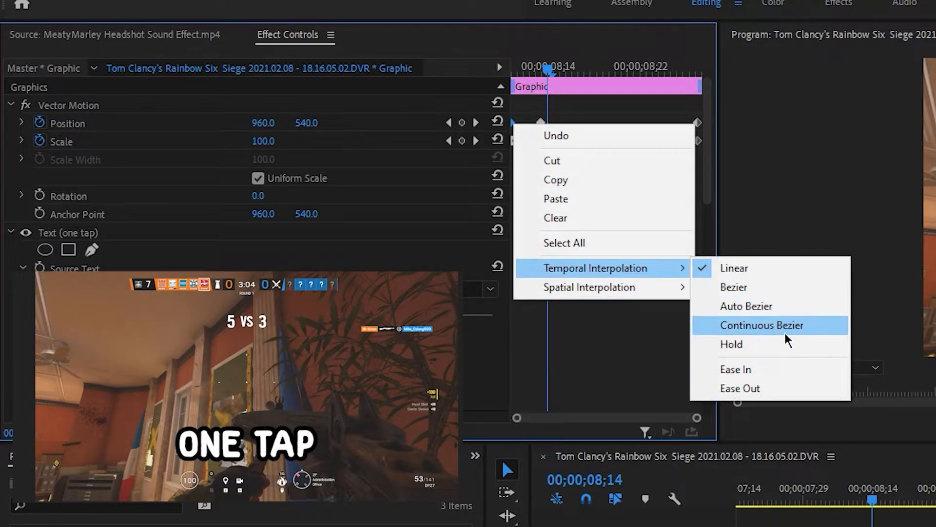
{"action": "left_click", "coordinate": [774, 388]}
Ease the second Vector Motion Scale keyframe and apply Ease In temporal interpolation to the second Position keyframe
{"action": "left_click", "coordinate": [543, 141]}
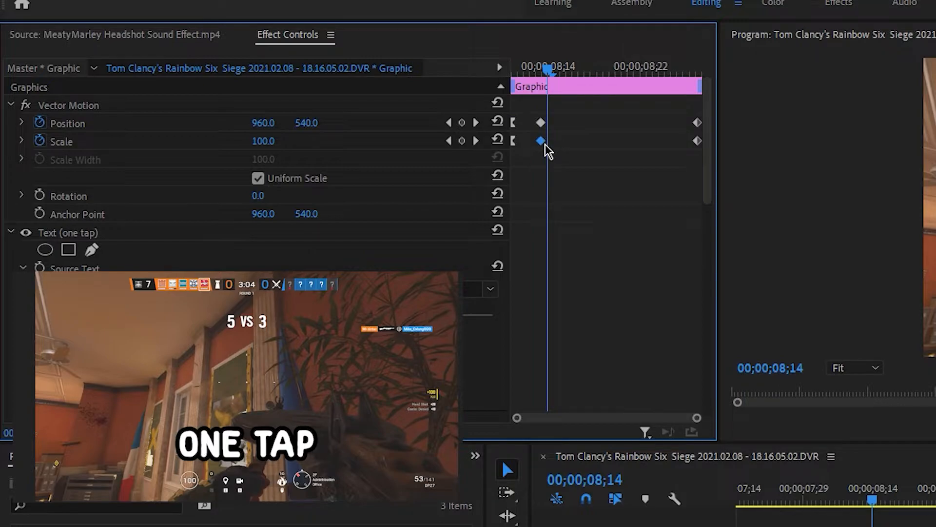
{"action": "right_click", "coordinate": [545, 142]}
{"action": "left_click", "coordinate": [639, 401]}
{"action": "right_click", "coordinate": [542, 122]}
{"action": "mouse_move", "coordinate": [639, 269]}
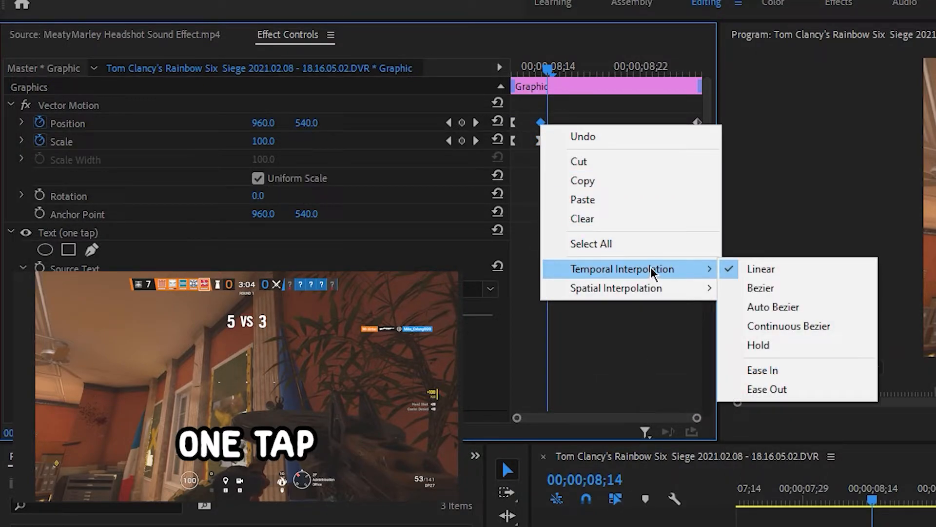
{"action": "left_click", "coordinate": [799, 370]}
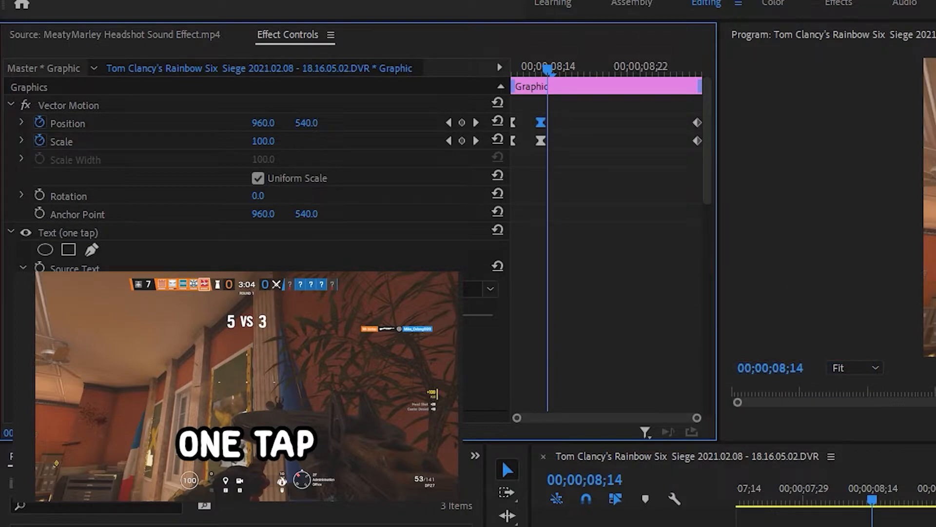
Play back the caption's entrance and lengthen it by moving the second Position and Scale keyframes further from the first pair
{"action": "left_click", "coordinate": [884, 521]}
{"action": "left_click_drag", "start_coordinate": [879, 500], "coordinate": [854, 501]}
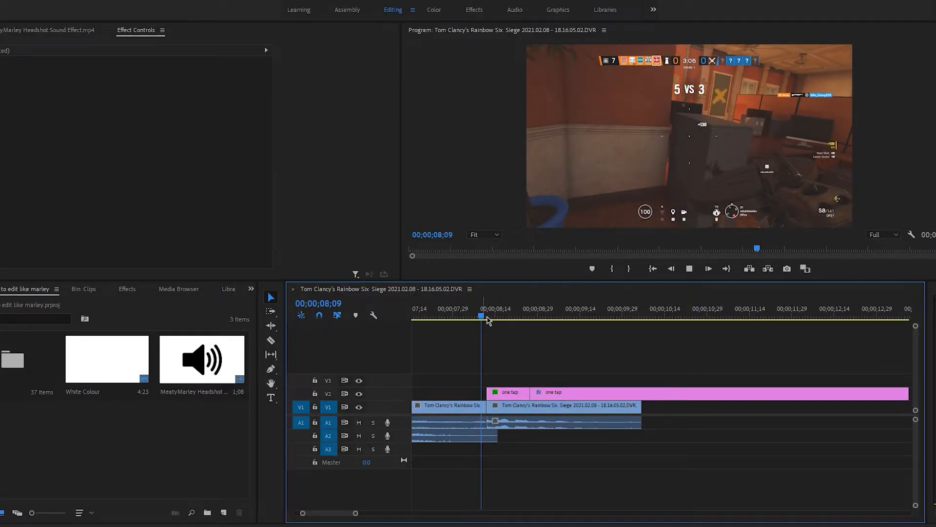
{"action": "key", "text": "space"}
{"action": "left_click", "coordinate": [524, 392]}
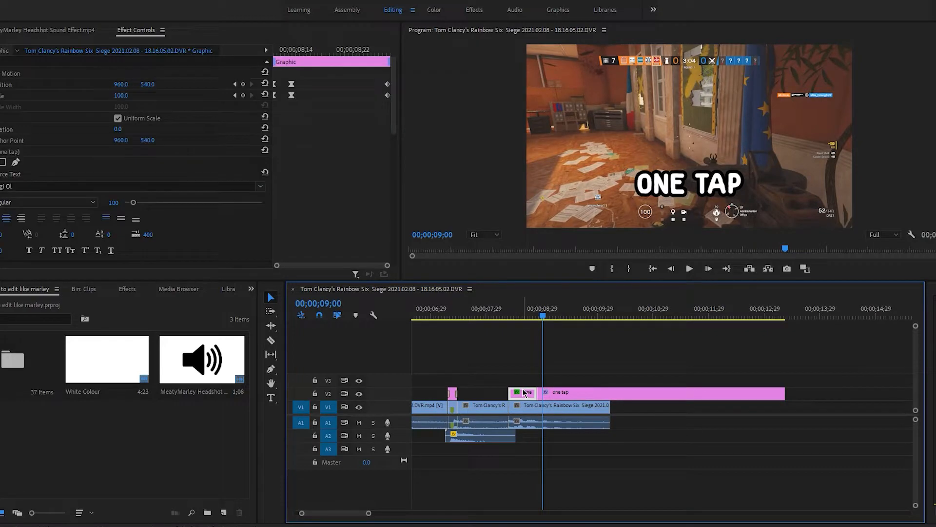
{"action": "left_click_drag", "start_coordinate": [283, 74], "coordinate": [305, 98]}
Review the footage following the first "one tap" graphic up to 00;00;10;00 to find where further captions fit
{"action": "mouse_move", "coordinate": [551, 323]}
{"action": "left_mouse_down"}
{"action": "mouse_move", "coordinate": [502, 322]}
{"action": "mouse_move", "coordinate": [545, 322]}
{"action": "left_mouse_up"}
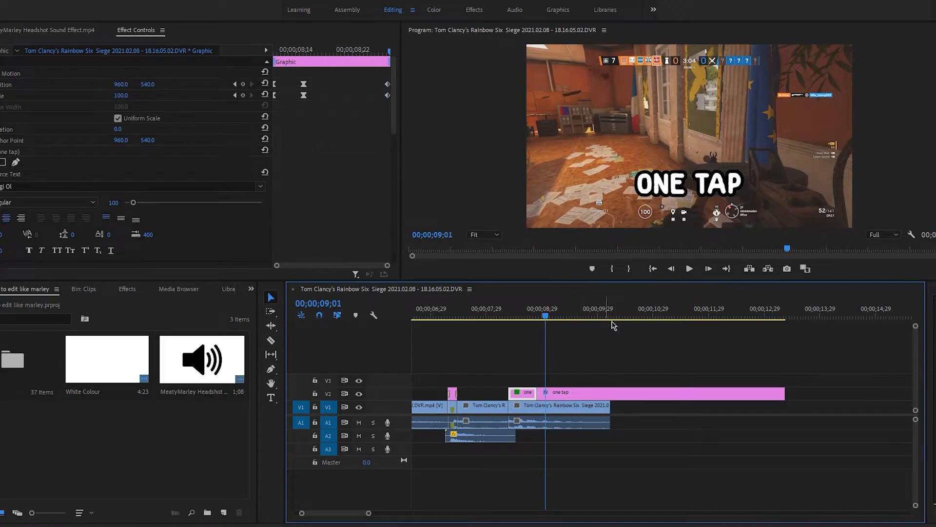
{"action": "scroll", "coordinate": [615, 329], "scroll_direction": "down", "scroll_amount": 6}
{"action": "scroll", "coordinate": [615, 348], "scroll_direction": "up", "scroll_amount": 6}
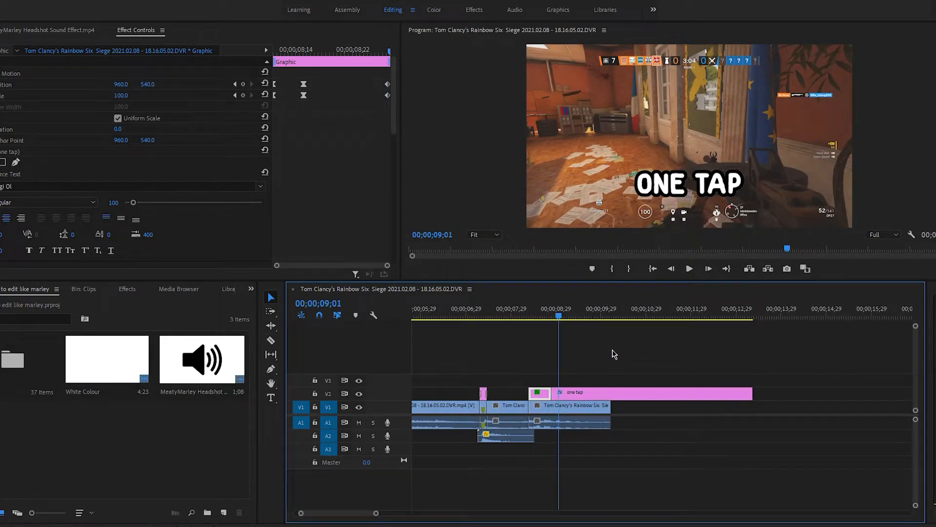
{"action": "scroll", "coordinate": [261, 218], "scroll_direction": "up", "scroll_amount": 1}
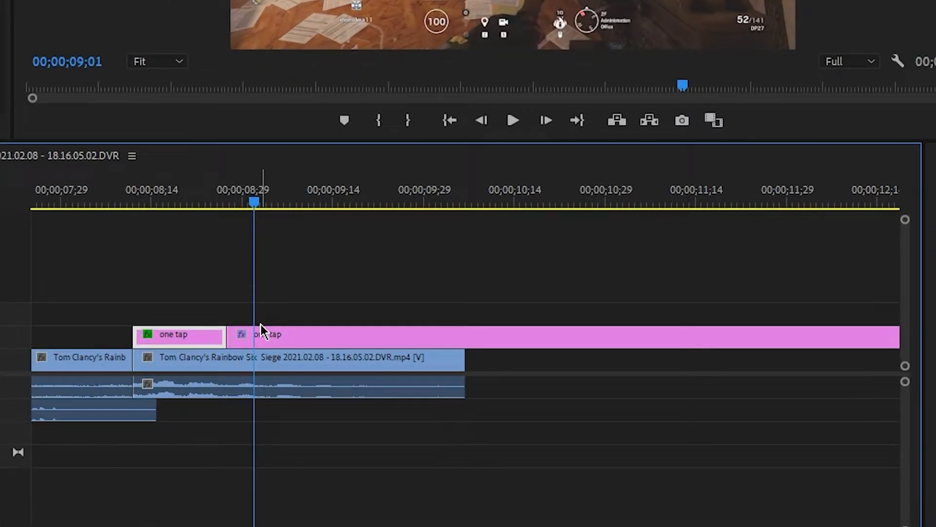
{"action": "left_click_drag", "start_coordinate": [253, 200], "coordinate": [224, 203]}
{"action": "key", "text": "space"}
{"action": "key", "text": "space"}
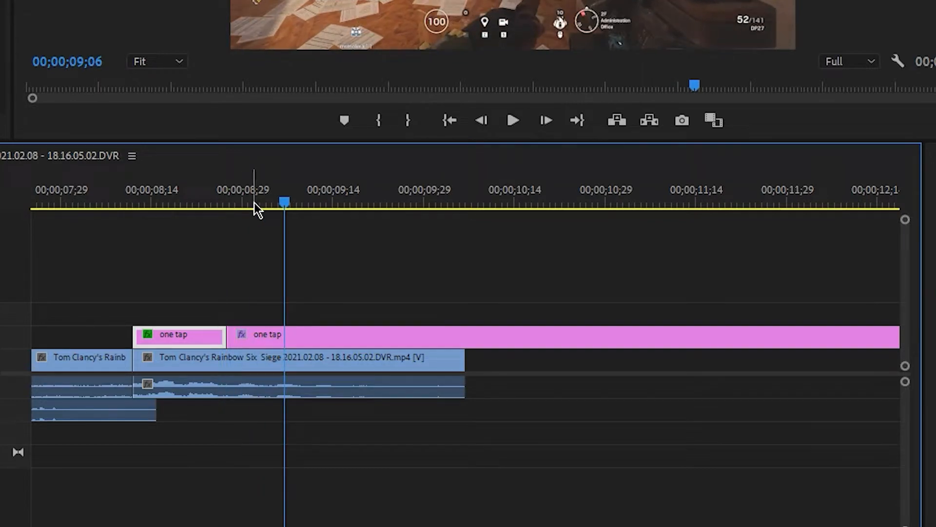
{"action": "key", "text": "space"}
{"action": "key", "text": "space"}
{"action": "key", "text": "space"}
{"action": "left_click", "coordinate": [426, 194]}
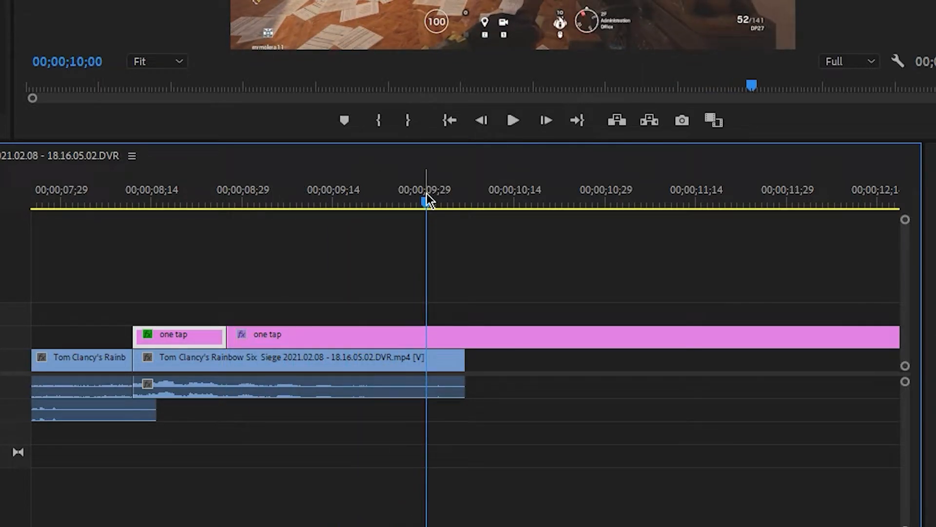
{"action": "left_click_drag", "start_coordinate": [433, 198], "coordinate": [430, 221]}
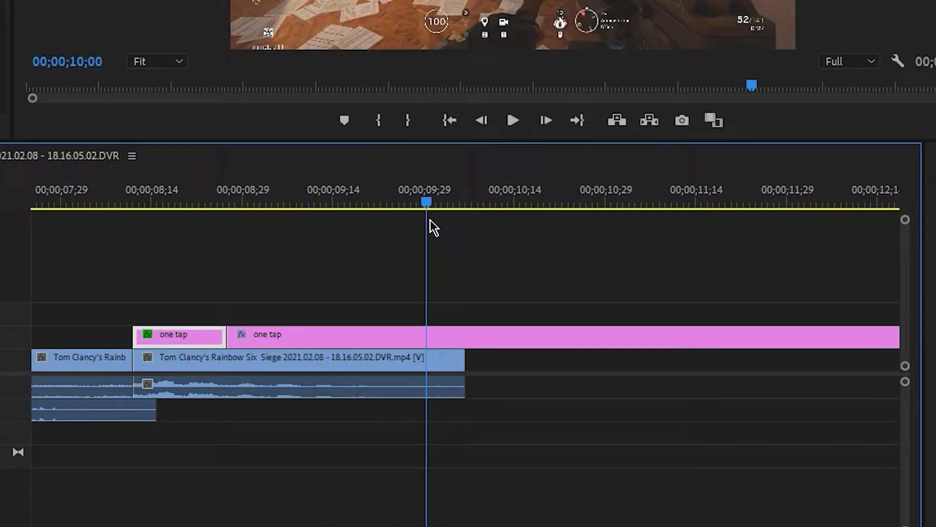
Cut the second "one tap" graphic where the gameplay clip ends and delete the excess beyond it
{"action": "key", "text": "c"}
{"action": "left_click", "coordinate": [466, 336]}
{"action": "key", "text": "v"}
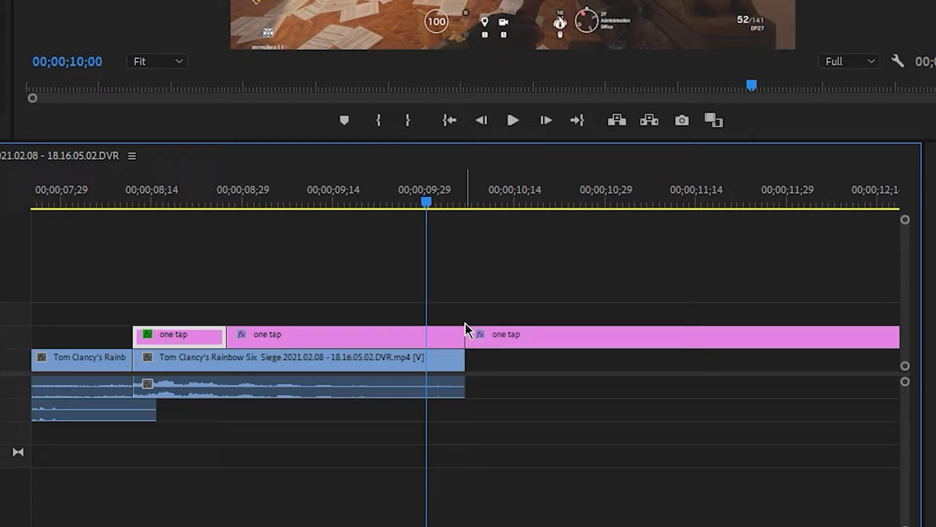
{"action": "left_click", "coordinate": [498, 339]}
{"action": "key", "text": "Delete"}
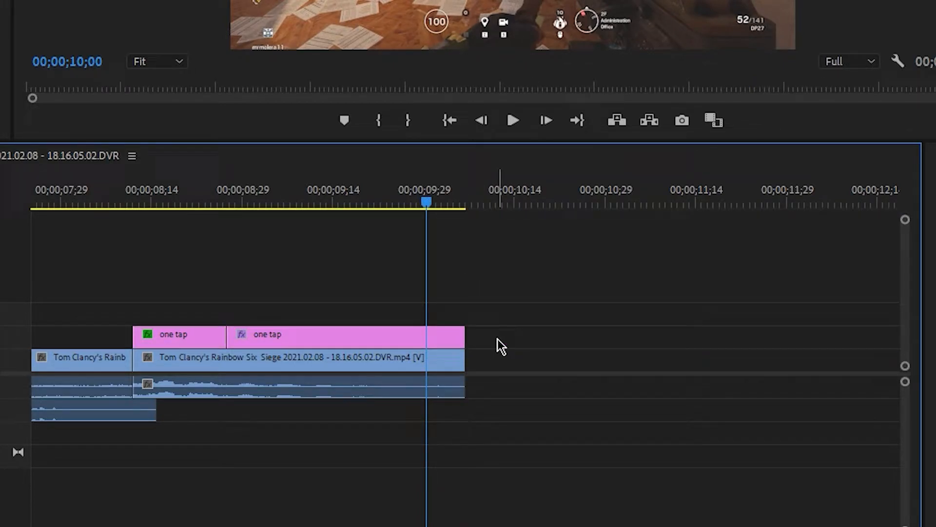
Cut the second "one tap" graphic on V2 into three pieces at 00;00;09;09 and 00;00;09;21
{"action": "left_click_drag", "start_coordinate": [429, 195], "coordinate": [228, 253]}
{"action": "key", "text": "space"}
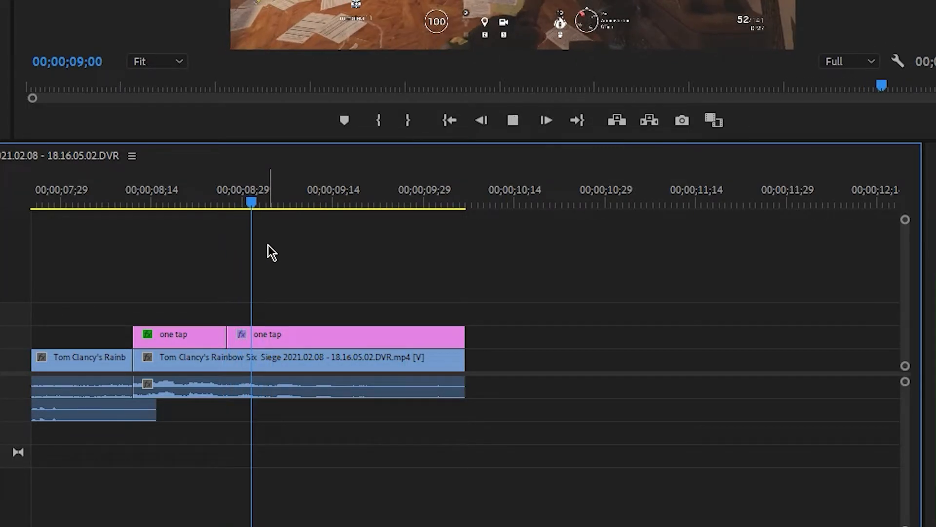
{"action": "left_click", "coordinate": [301, 200]}
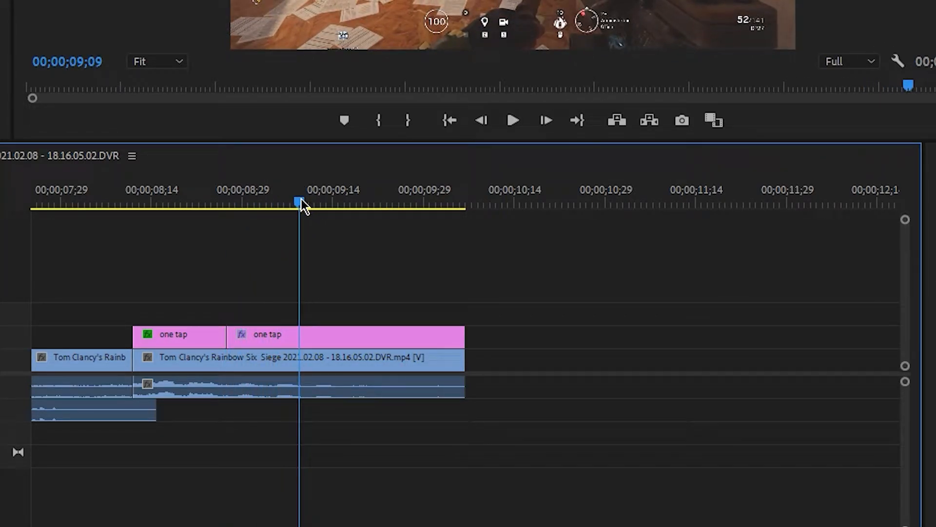
{"action": "key", "text": "ctrl+k"}
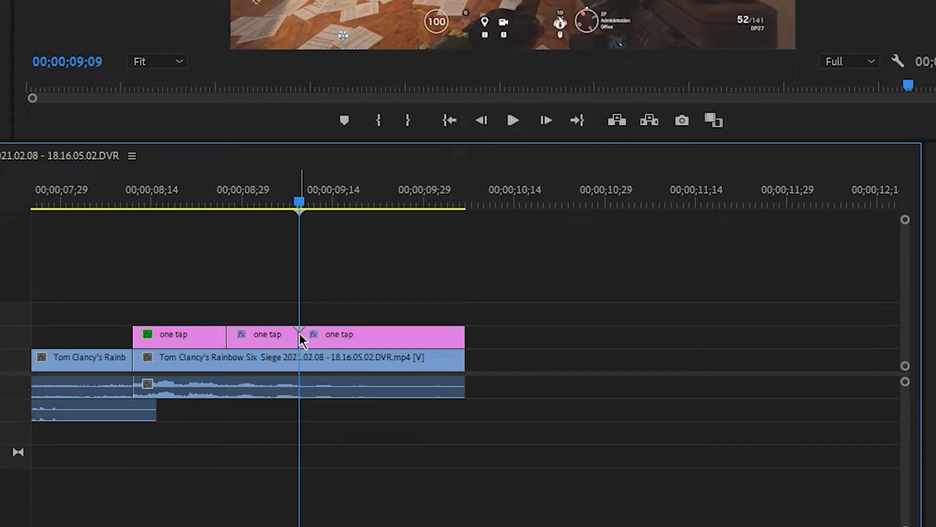
{"action": "key", "text": "space"}
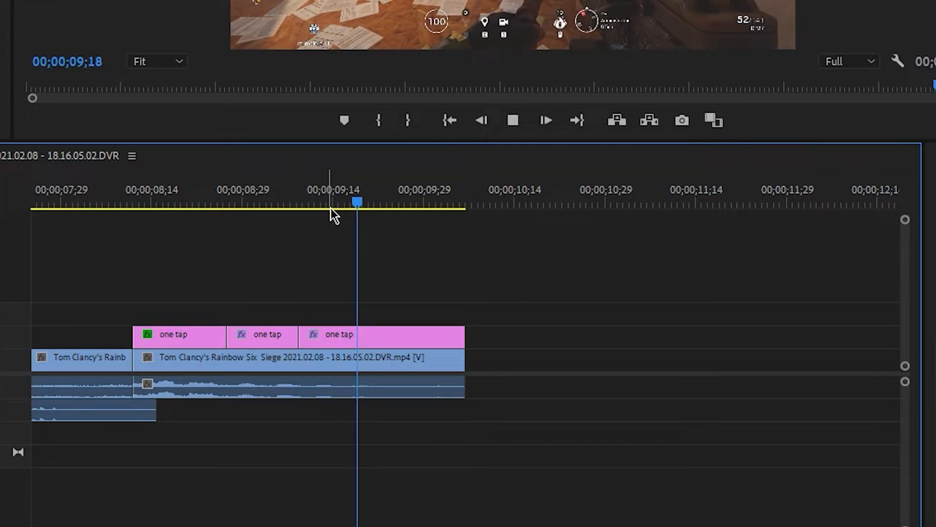
{"action": "left_click_drag", "start_coordinate": [383, 202], "coordinate": [373, 204]}
{"action": "key", "text": "c"}
{"action": "left_click", "coordinate": [375, 342]}
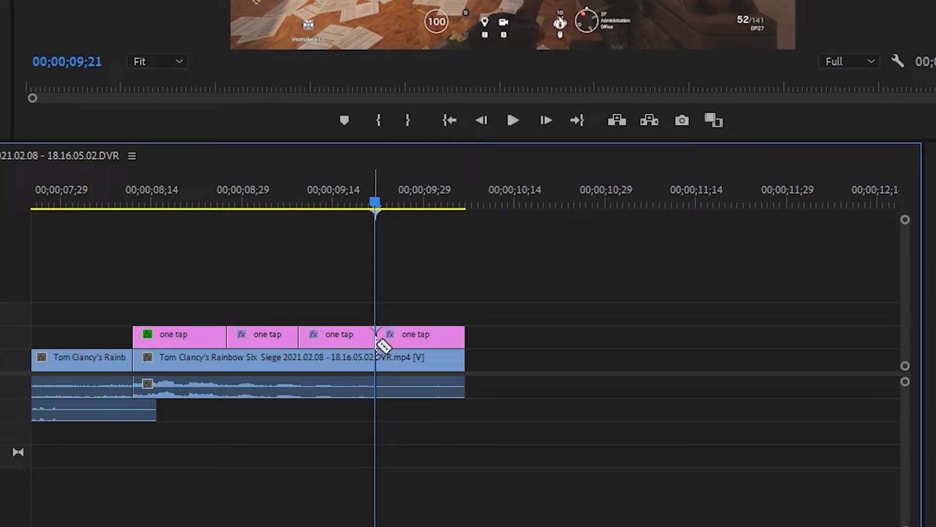
Replace the text of the second "one tap" graphic on V2 with "first try"
{"action": "left_click_drag", "start_coordinate": [373, 203], "coordinate": [264, 249]}
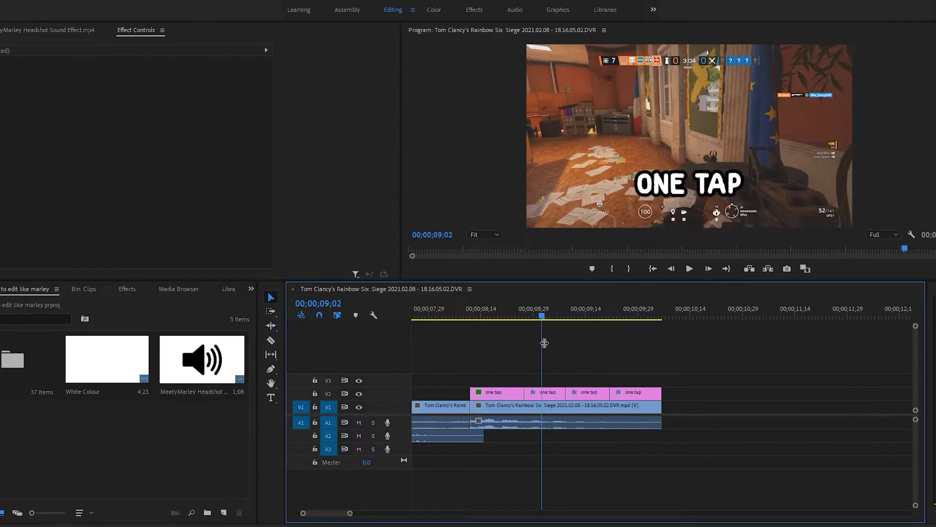
{"action": "left_click", "coordinate": [554, 396]}
{"action": "double_click", "coordinate": [699, 183]}
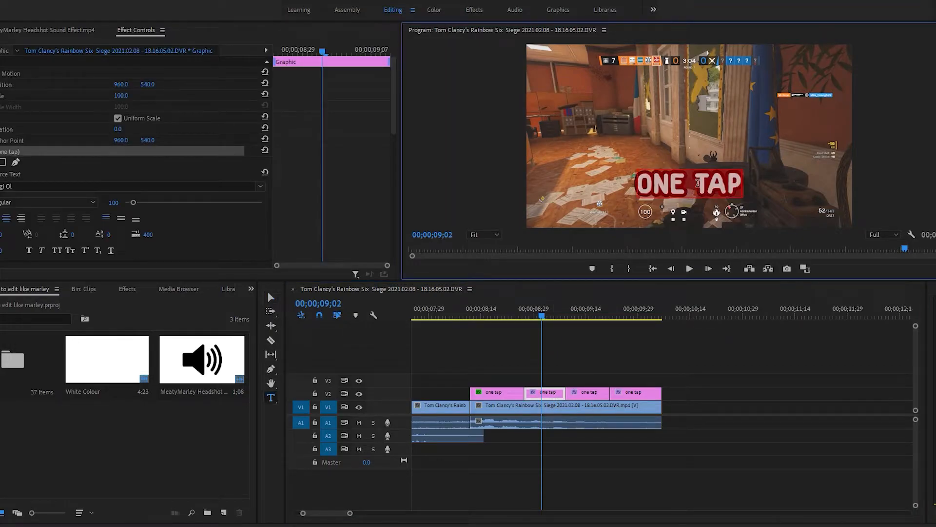
{"action": "type", "text": "first t"}
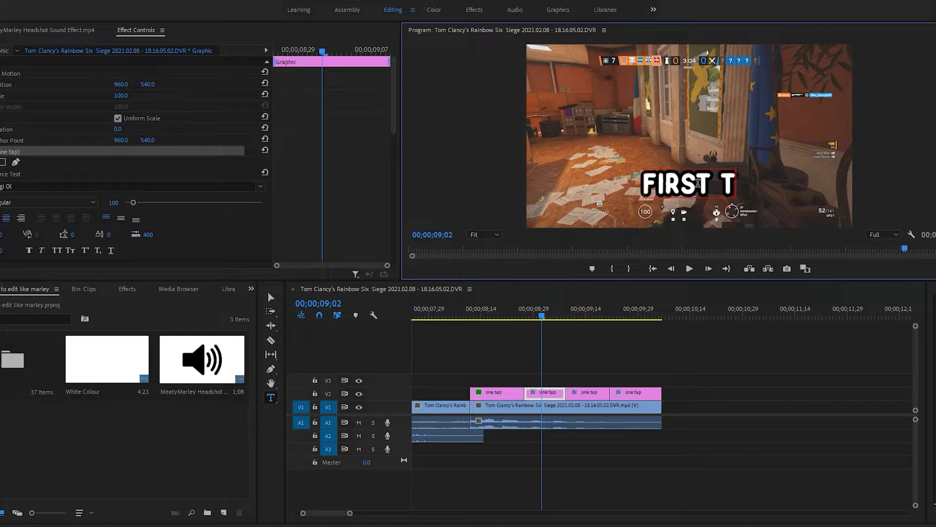
{"action": "type", "text": "ry"}
{"action": "left_click", "coordinate": [613, 335]}
Replace the text of the third graphic on V2 with "first try x2"
{"action": "left_click_drag", "start_coordinate": [542, 315], "coordinate": [583, 314]}
{"action": "left_click", "coordinate": [588, 393]}
{"action": "left_click", "coordinate": [693, 195]}
{"action": "key", "text": "BackSpace"}
{"action": "key", "text": "BackSpace"}
{"action": "key", "text": "BackSpace"}
{"action": "key", "text": "BackSpace"}
{"action": "key", "text": "BackSpace"}
{"action": "key", "text": "BackSpace"}
{"action": "key", "text": "BackSpace"}
{"action": "type", "text": "first try x2"}
{"action": "left_click", "coordinate": [596, 337]}
Replace the text of the last graphic on V2 with "first try x3" and play back the caption sequence
{"action": "left_click_drag", "start_coordinate": [581, 315], "coordinate": [634, 315]}
{"action": "left_click", "coordinate": [634, 393]}
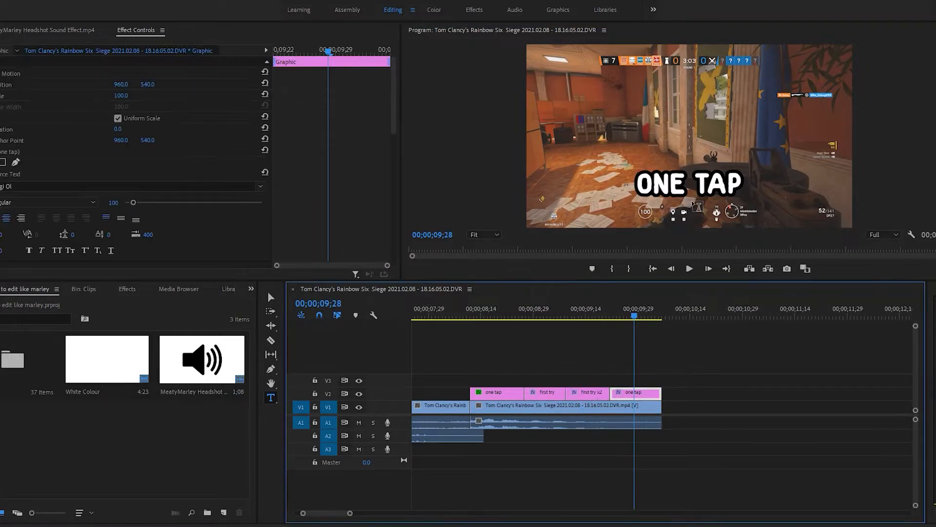
{"action": "left_click", "coordinate": [693, 195]}
{"action": "key", "text": "BackSpace"}
{"action": "key", "text": "BackSpace"}
{"action": "key", "text": "BackSpace"}
{"action": "key", "text": "BackSpace"}
{"action": "key", "text": "BackSpace"}
{"action": "key", "text": "BackSpace"}
{"action": "key", "text": "BackSpace"}
{"action": "type", "text": "first try xx"}
{"action": "key", "text": "BackSpace"}
{"action": "type", "text": "3"}
{"action": "left_click", "coordinate": [629, 338]}
{"action": "left_click_drag", "start_coordinate": [634, 315], "coordinate": [475, 344]}
{"action": "key", "text": "space"}
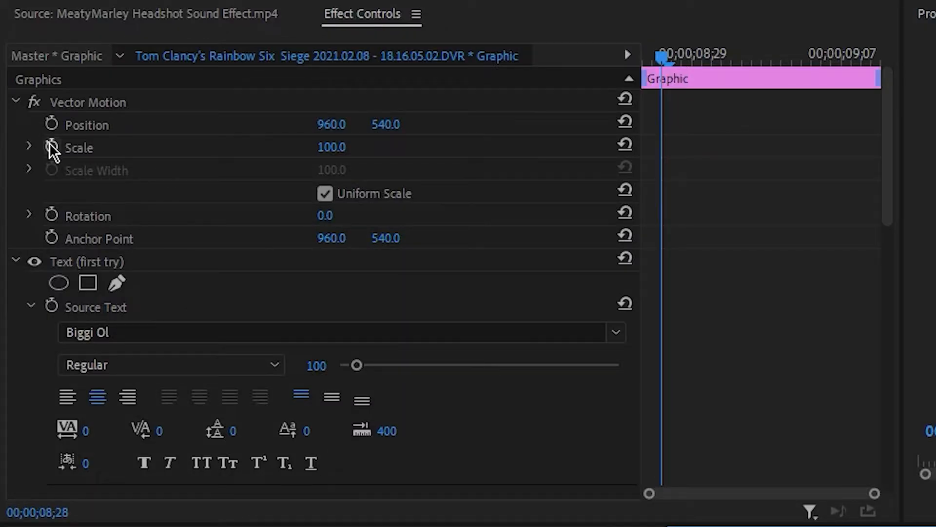
Keyframe the "first try" graphic's Scale at 90 on 00;00;08;27 and 100 on 00;00;08;28 and 00;00;09;09
{"action": "left_click", "coordinate": [0, 95]}
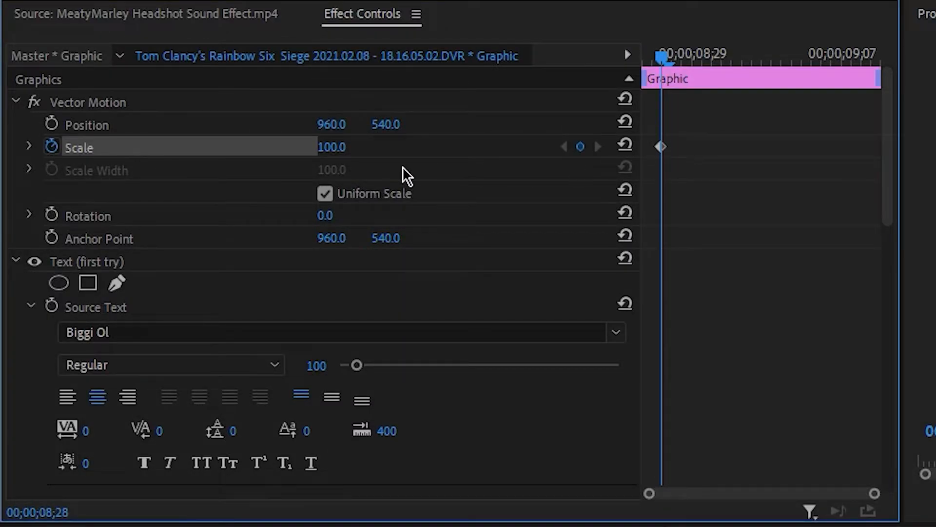
{"action": "left_click", "coordinate": [876, 57]}
{"action": "left_click", "coordinate": [580, 147]}
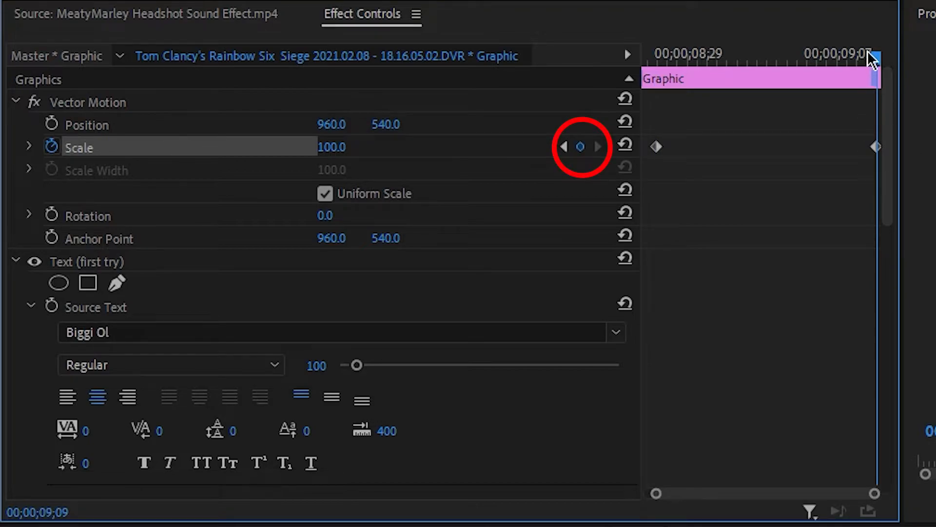
{"action": "left_click_drag", "start_coordinate": [873, 58], "coordinate": [778, 59]}
{"action": "left_click", "coordinate": [875, 147]}
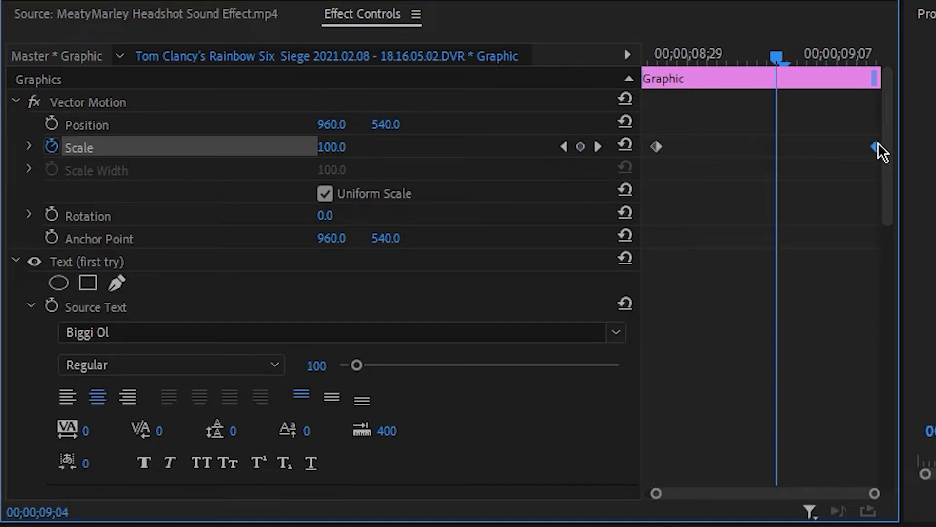
{"action": "left_click_drag", "start_coordinate": [778, 58], "coordinate": [474, 125]}
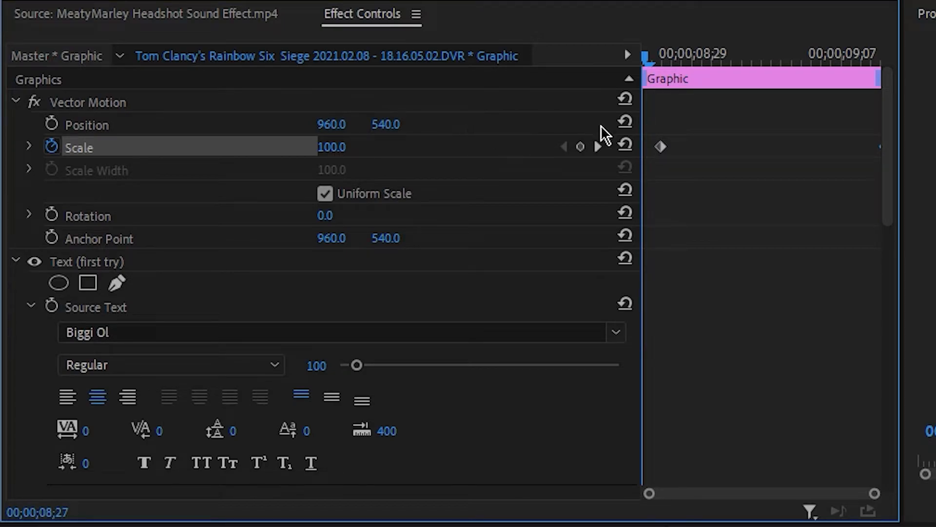
{"action": "left_click_drag", "start_coordinate": [354, 156], "coordinate": [351, 155]}
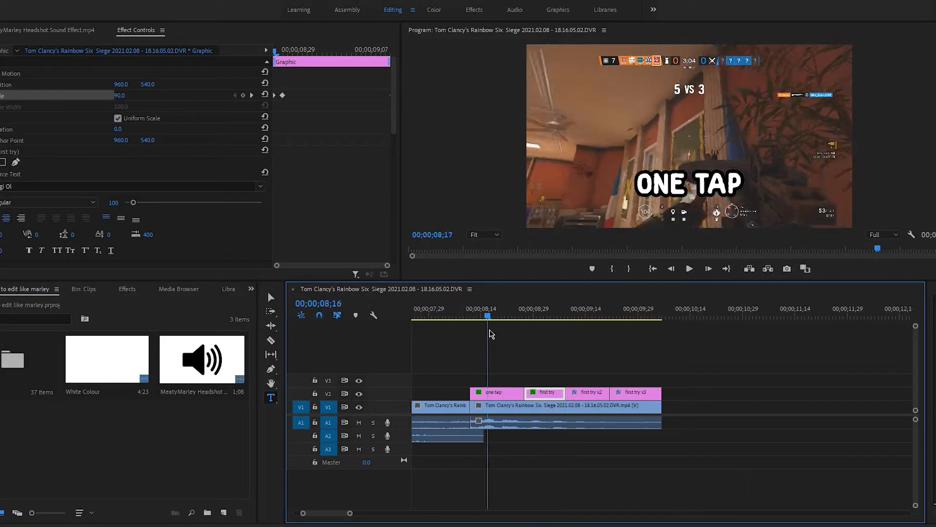
Play back the captions from 00;00;08;08 to check the "first try" scale animation
{"action": "left_click_drag", "start_coordinate": [488, 329], "coordinate": [461, 338]}
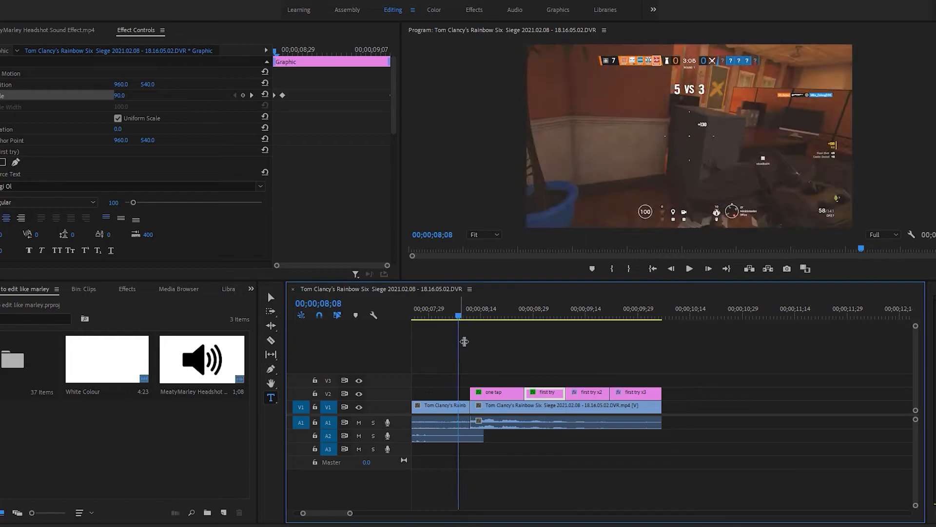
{"action": "key", "text": "space"}
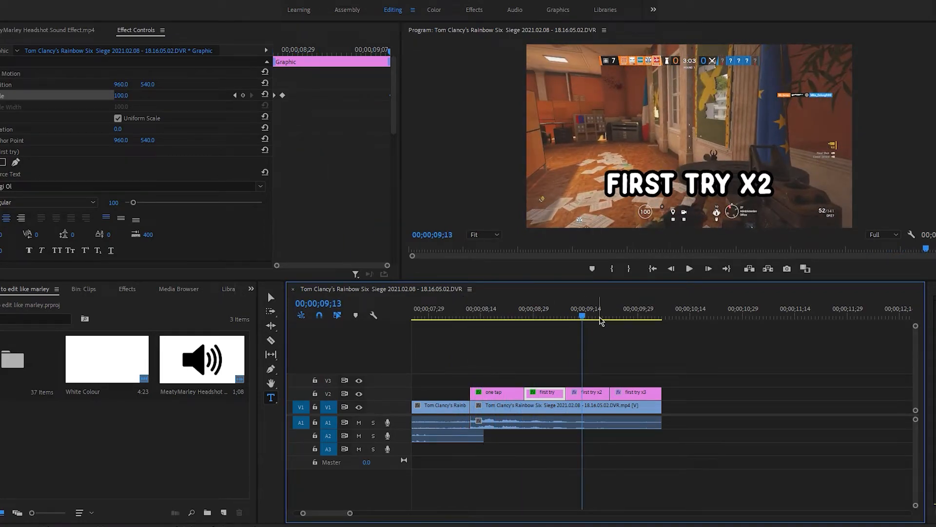
{"action": "left_click_drag", "start_coordinate": [582, 318], "coordinate": [575, 320]}
Replace the "first try x2" and "first try x3" graphics on V2 with copies of the scale-animated "first try" graphic
{"action": "key", "text": "v"}
{"action": "left_click_drag", "start_coordinate": [550, 395], "coordinate": [622, 384]}
{"action": "left_click_drag", "start_coordinate": [551, 396], "coordinate": [662, 384]}
{"action": "left_click", "coordinate": [590, 393]}
{"action": "key", "text": "Delete"}
{"action": "left_click", "coordinate": [614, 399]}
{"action": "key", "text": "Delete"}
{"action": "left_click_drag", "start_coordinate": [591, 379], "coordinate": [634, 393]}
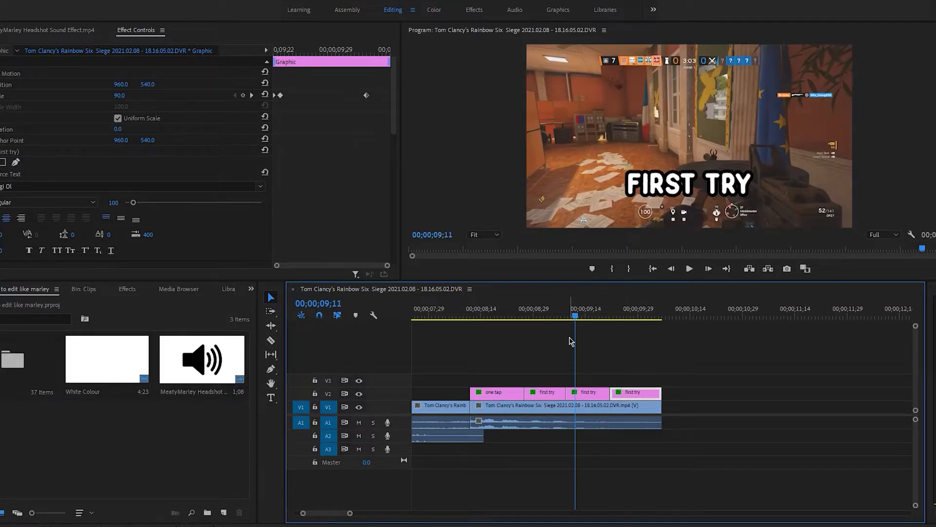
Change the text of the two copied graphics on V2 to "first try x2" and "first try x3"
{"action": "left_click", "coordinate": [578, 396]}
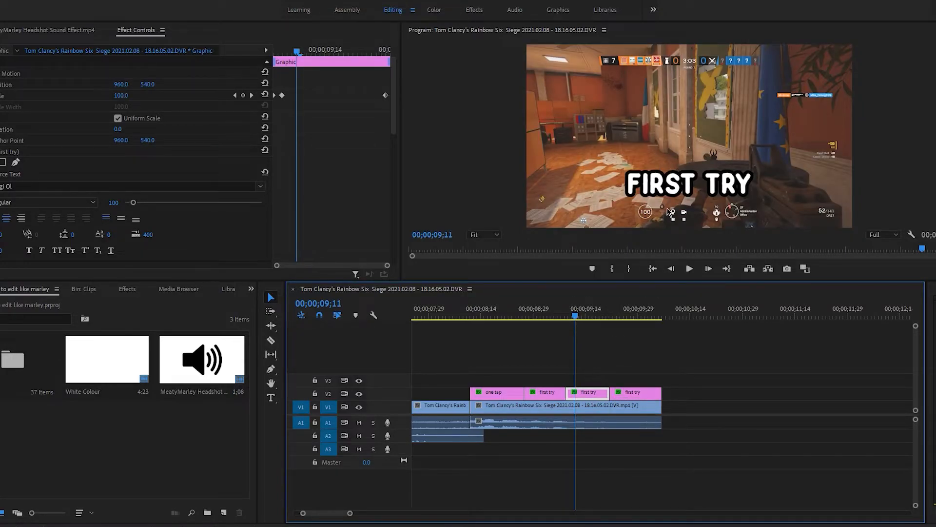
{"action": "double_click", "coordinate": [686, 179]}
{"action": "left_click", "coordinate": [751, 189]}
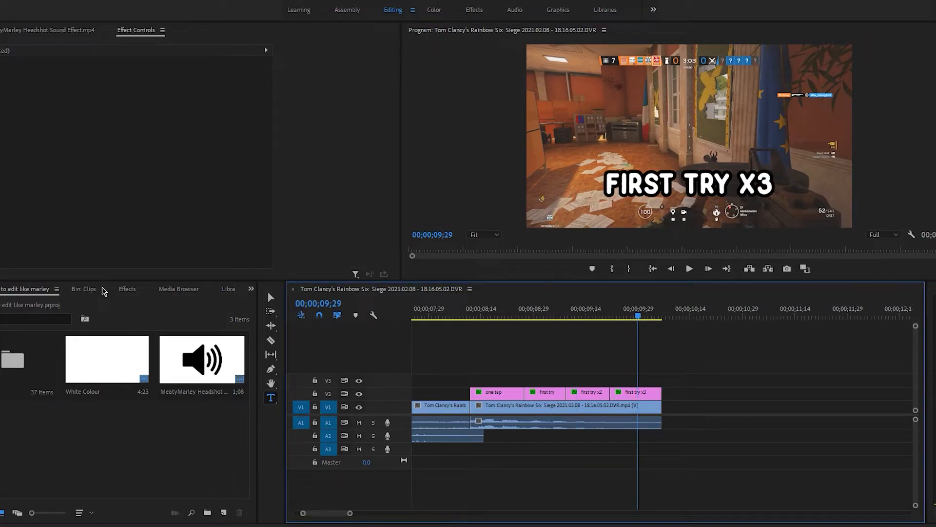
Apply the Cross Dissolve transition to the end of the "first try x3" graphic on V2
{"action": "left_click", "coordinate": [128, 289]}
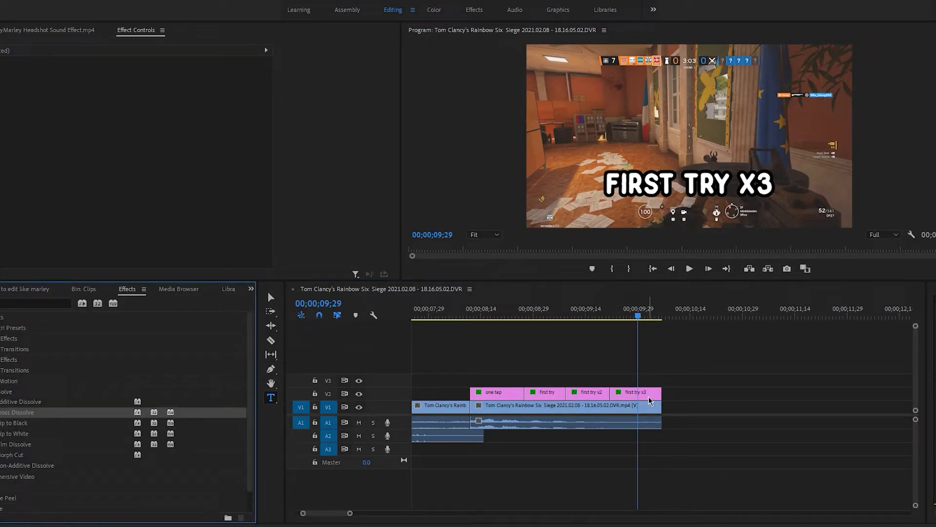
{"action": "mouse_move", "coordinate": [648, 400]}
{"action": "left_mouse_down"}
{"action": "mouse_move", "coordinate": [655, 396]}
{"action": "mouse_move", "coordinate": [628, 399]}
{"action": "mouse_move", "coordinate": [655, 396]}
{"action": "left_mouse_up"}
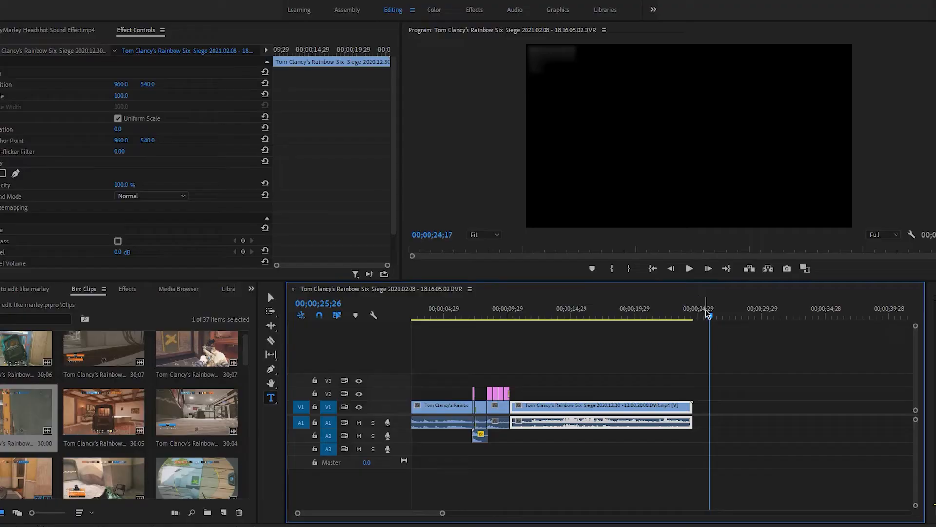
Play back the newly added 2020.12.30 gameplay clip from 00;00;09;11 and trim off its ending after the round win
{"action": "left_click_drag", "start_coordinate": [707, 313], "coordinate": [500, 360]}
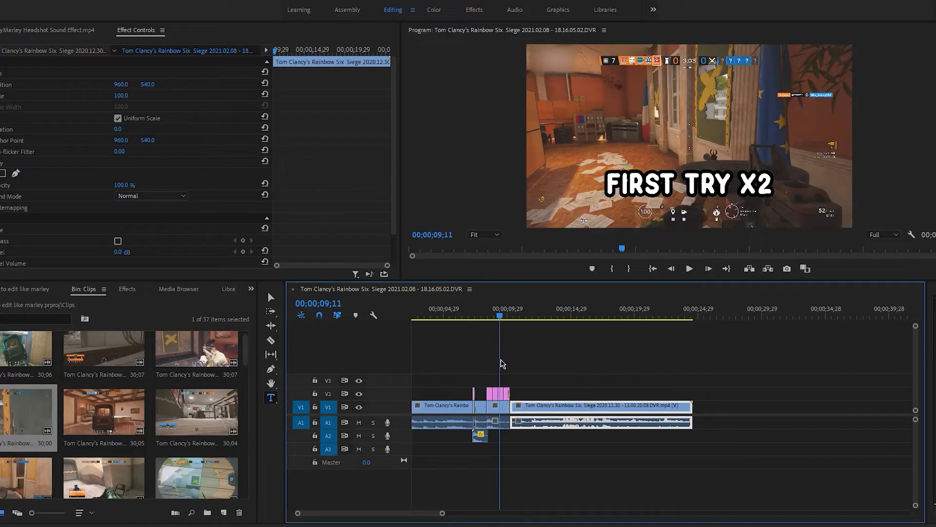
{"action": "left_click", "coordinate": [600, 367]}
{"action": "key", "text": "space"}
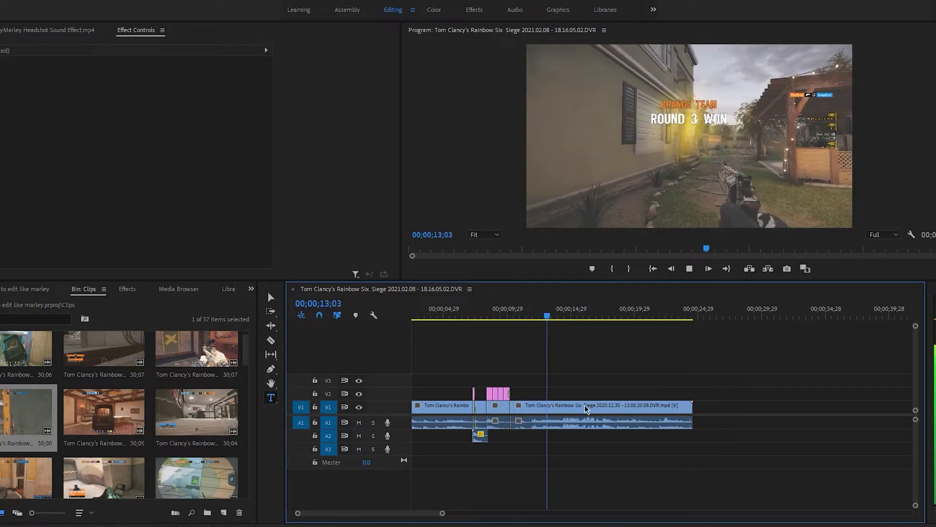
{"action": "key", "text": "space"}
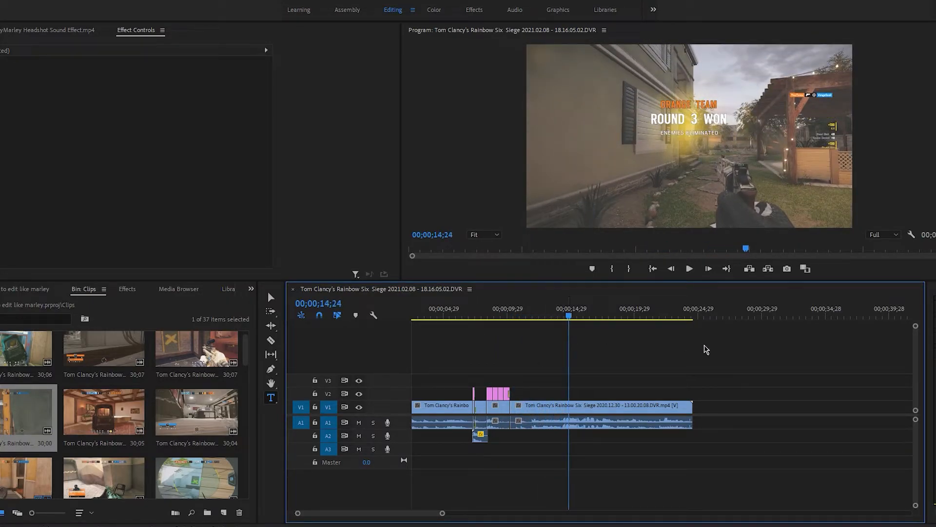
{"action": "left_click_drag", "start_coordinate": [697, 413], "coordinate": [575, 411]}
{"action": "left_click_drag", "start_coordinate": [563, 302], "coordinate": [549, 303]}
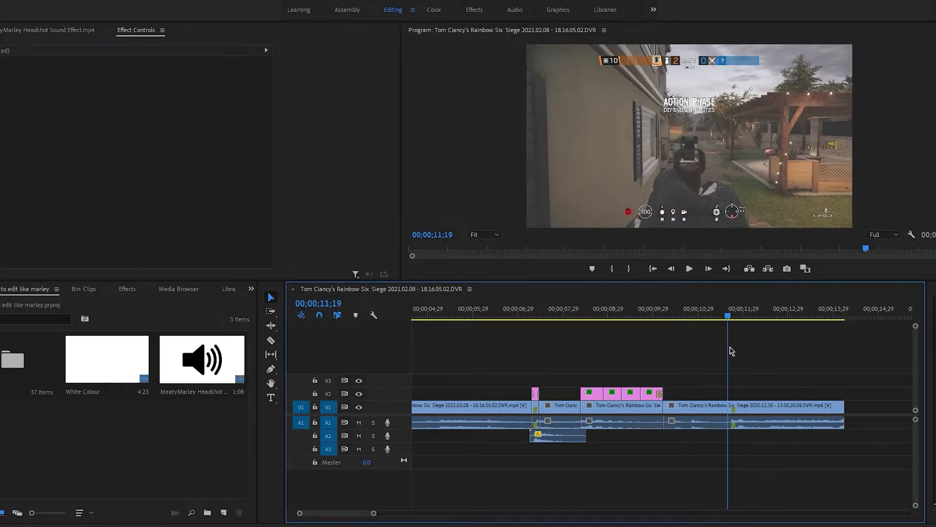
Cut the 2020.12.30 clip on V1 at about 00;00;11;20, just before the shot begins in the audio waveform
{"action": "scroll", "coordinate": [768, 391], "scroll_direction": "up", "scroll_amount": 8}
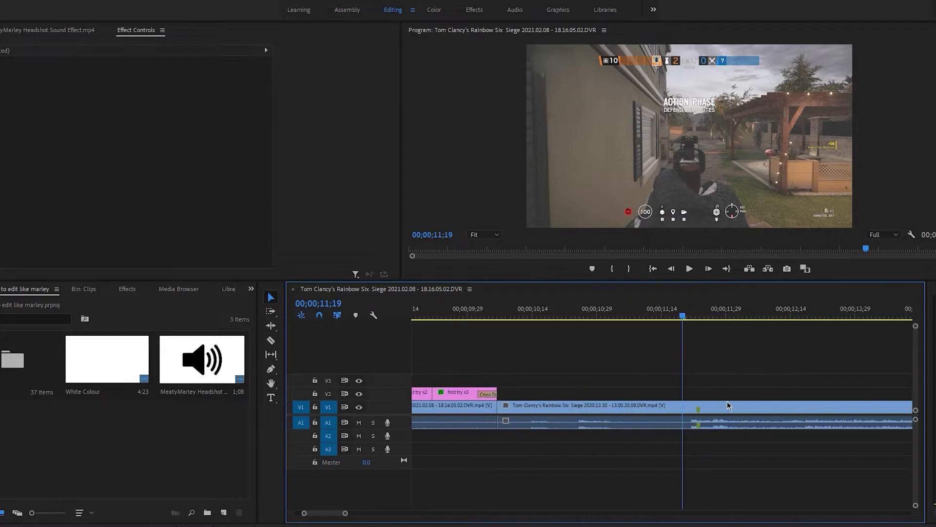
{"action": "scroll", "coordinate": [683, 406], "scroll_direction": "up", "scroll_amount": 3}
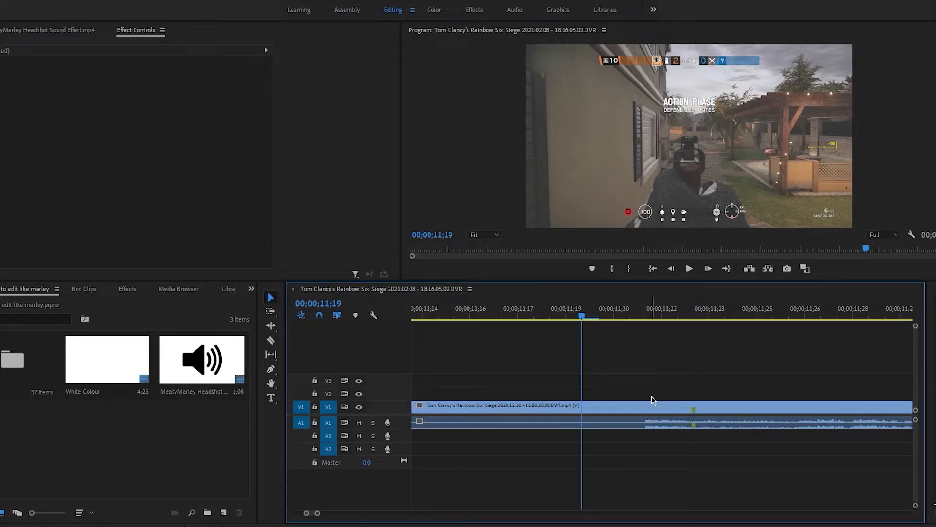
{"action": "left_click_drag", "start_coordinate": [583, 321], "coordinate": [674, 325]}
{"action": "key", "text": "Left"}
{"action": "key", "text": "Left"}
{"action": "key", "text": "Left"}
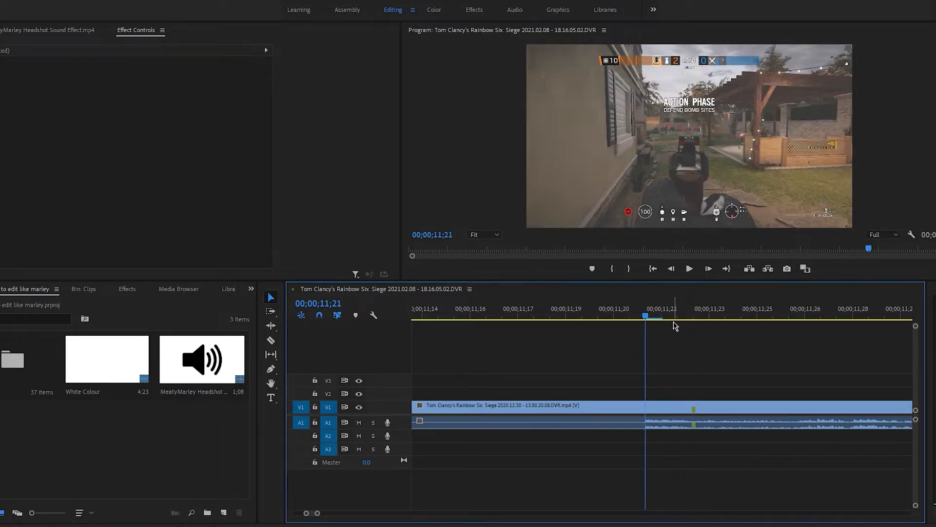
{"action": "key", "text": "c"}
{"action": "left_click", "coordinate": [614, 405]}
Cut the 2020.12.30 clip on V1 again at 00;00;11;25 to isolate a short piece around the shot
{"action": "key", "text": "Right"}
{"action": "key", "text": "Right"}
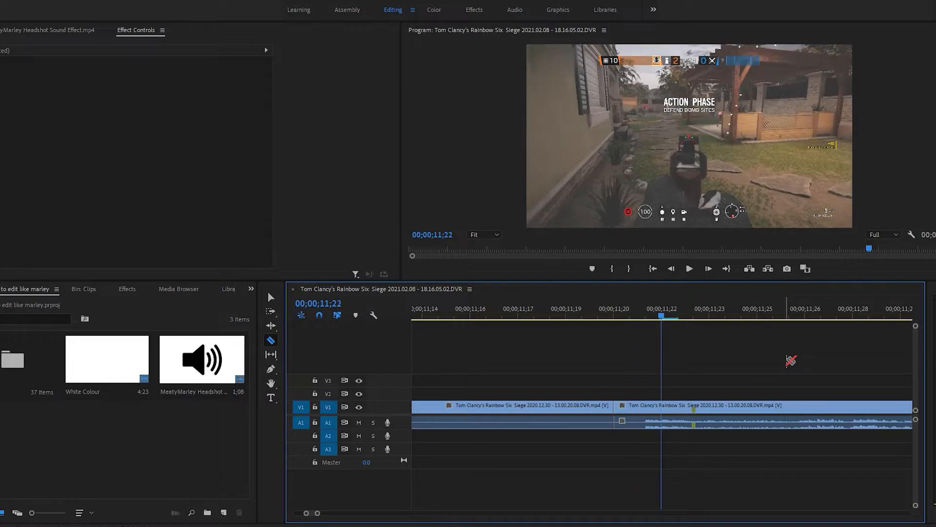
{"action": "key", "text": "Right"}
{"action": "key", "text": "Right"}
{"action": "key", "text": "Right"}
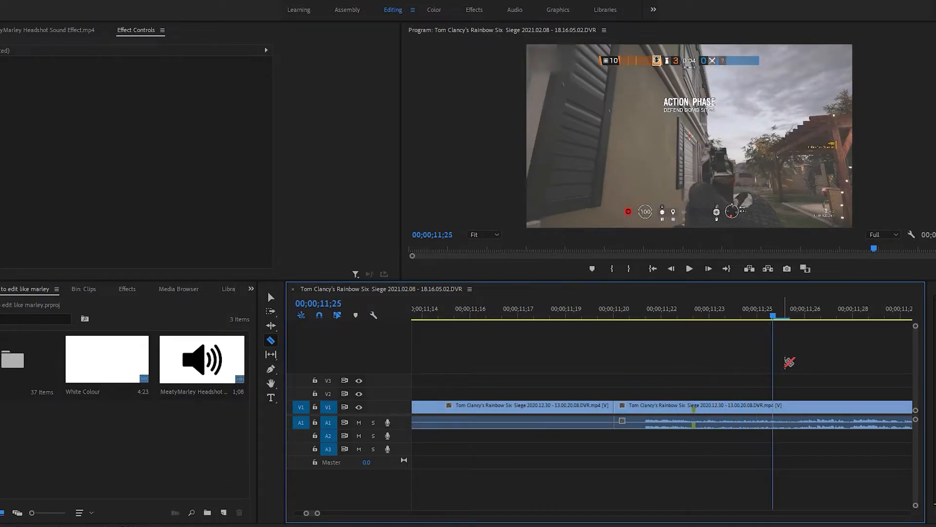
{"action": "left_click", "coordinate": [776, 406]}
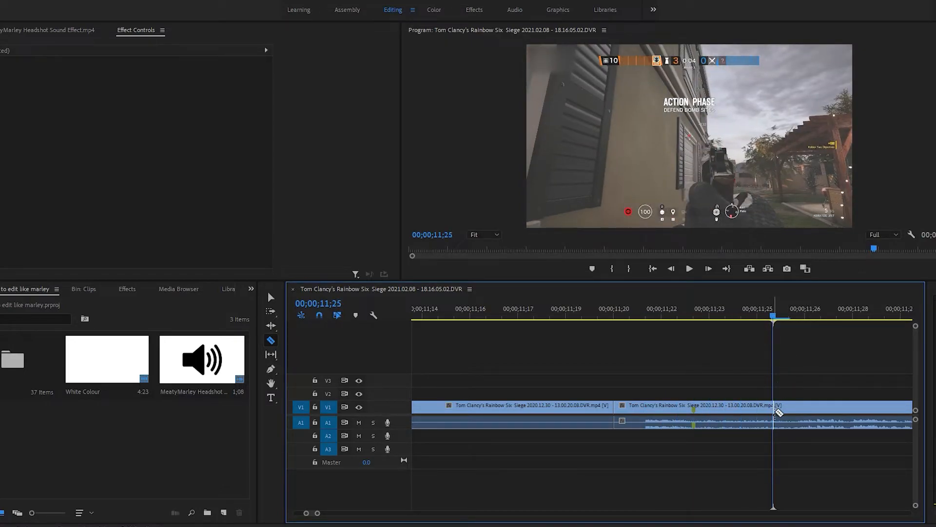
Search the effects for "HLS" and apply Color Balance (HLS) to the short isolated piece on V1
{"action": "left_click", "coordinate": [741, 328]}
{"action": "left_click_drag", "start_coordinate": [739, 325], "coordinate": [712, 337]}
{"action": "key", "text": "v"}
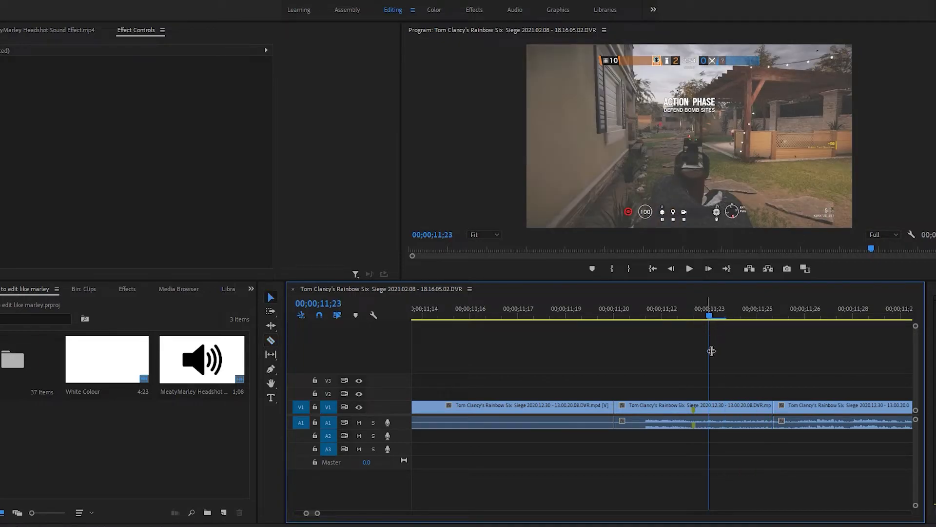
{"action": "left_click", "coordinate": [505, 22]}
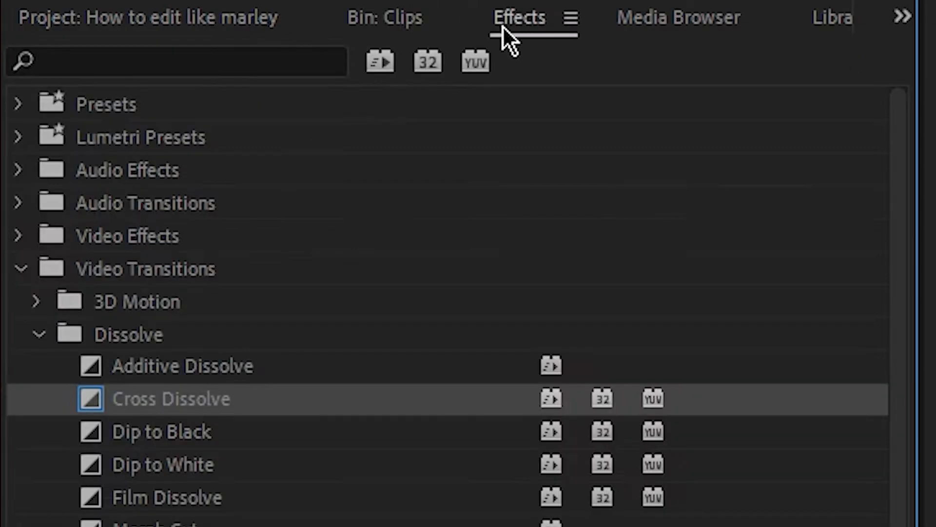
{"action": "left_click", "coordinate": [204, 72]}
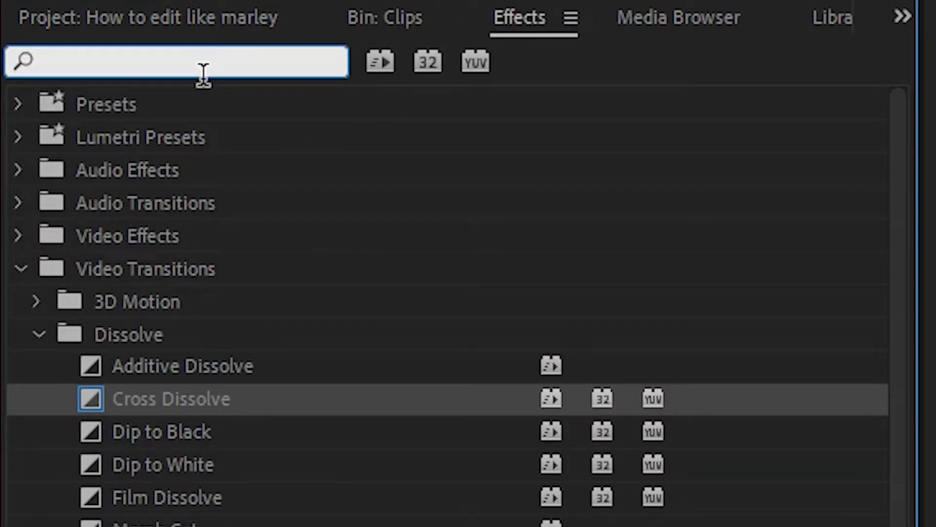
{"action": "type", "text": "HLS"}
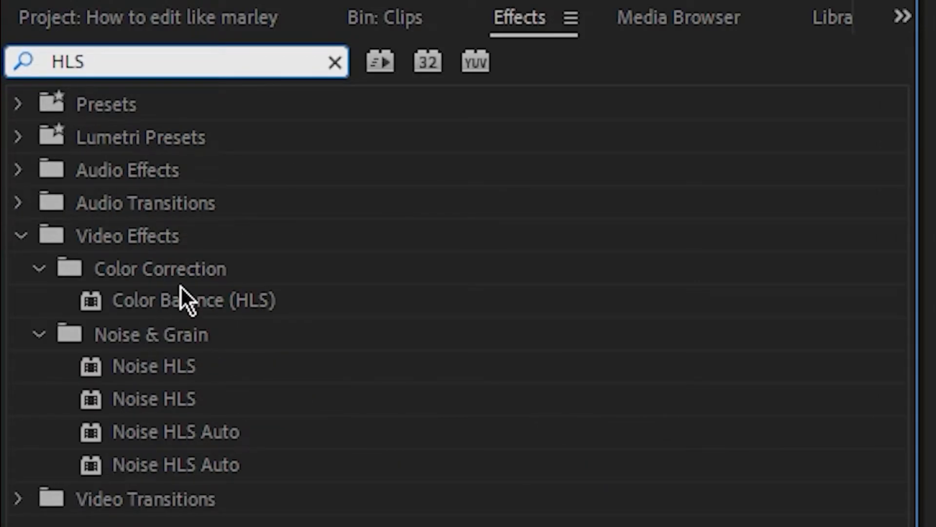
{"action": "left_click_drag", "start_coordinate": [182, 292], "coordinate": [745, 405]}
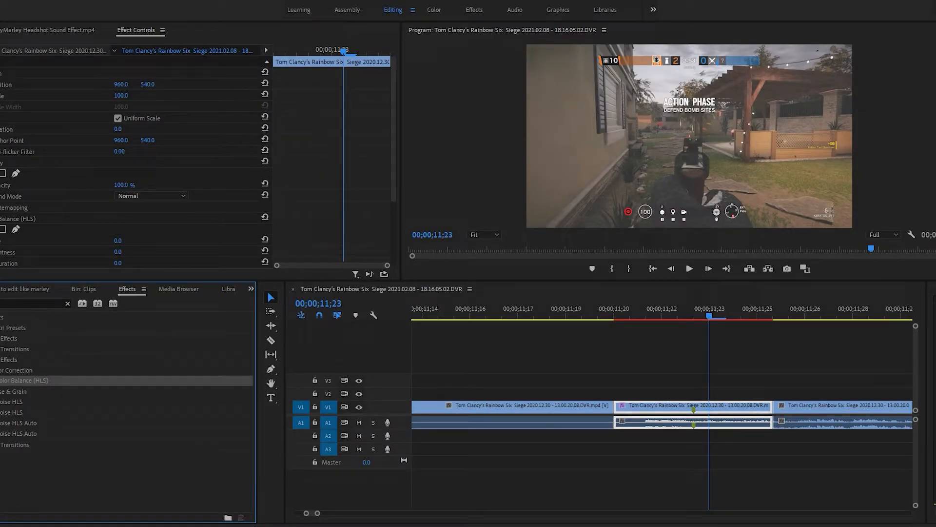
Keyframe the Color Balance Hue from 0.0 at the piece's first frame to about 15x123.0 at its very end
{"action": "scroll", "coordinate": [62, 245], "scroll_direction": "down", "scroll_amount": 3}
{"action": "left_click_drag", "start_coordinate": [351, 54], "coordinate": [274, 52]}
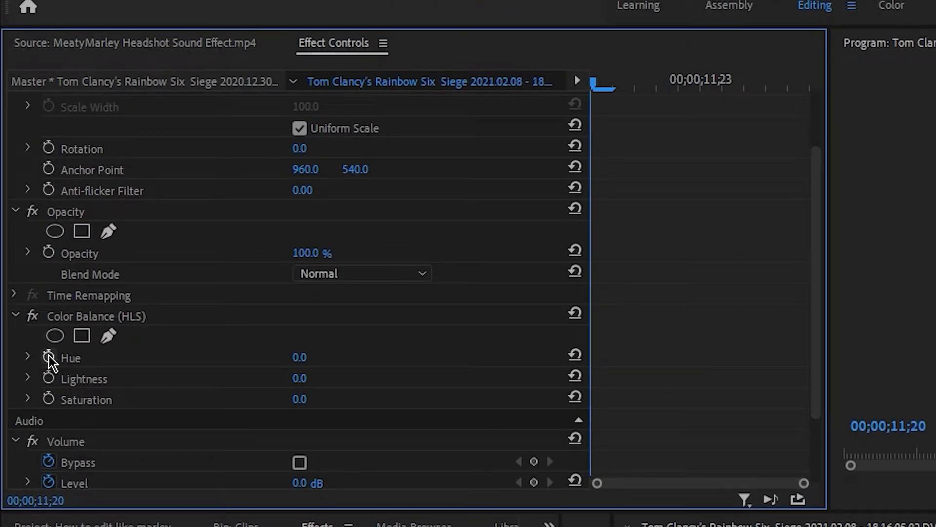
{"action": "left_click", "coordinate": [49, 357]}
{"action": "left_click_drag", "start_coordinate": [584, 78], "coordinate": [815, 104]}
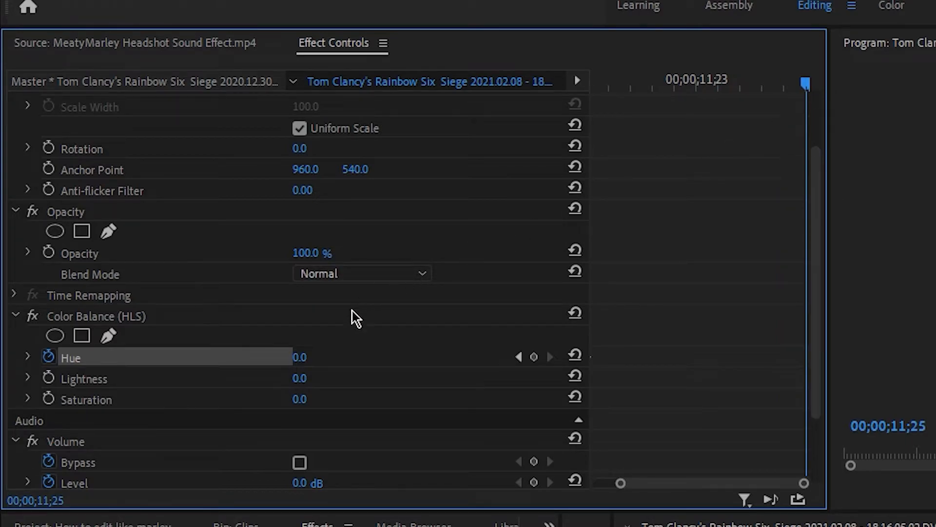
{"action": "left_click_drag", "start_coordinate": [323, 367], "coordinate": [439, 367]}
{"action": "left_click_drag", "start_coordinate": [805, 358], "coordinate": [850, 358]}
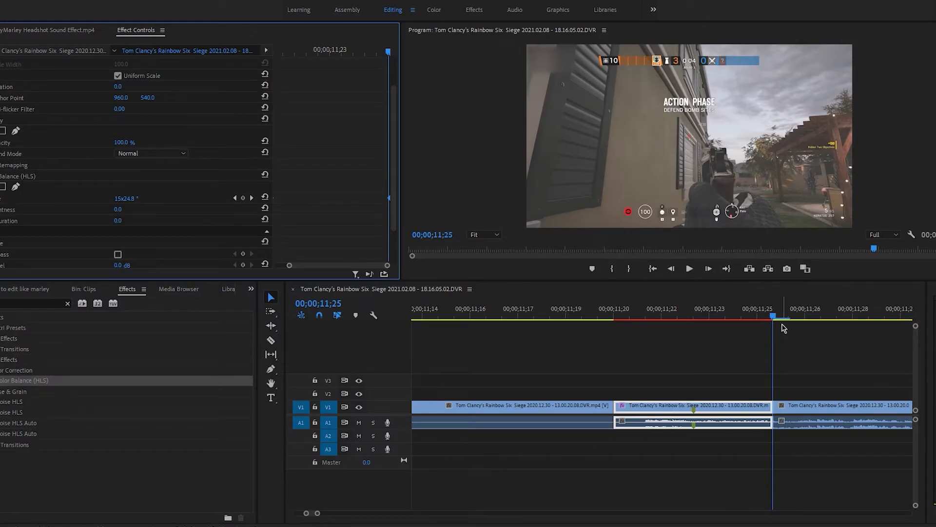
Play back the hue flash from 00;00;11;19 and inspect its colours at 00;00;11;23
{"action": "left_click_drag", "start_coordinate": [782, 319], "coordinate": [588, 330]}
{"action": "key", "text": "minus"}
{"action": "key", "text": "minus"}
{"action": "key", "text": "minus"}
{"action": "key", "text": "minus"}
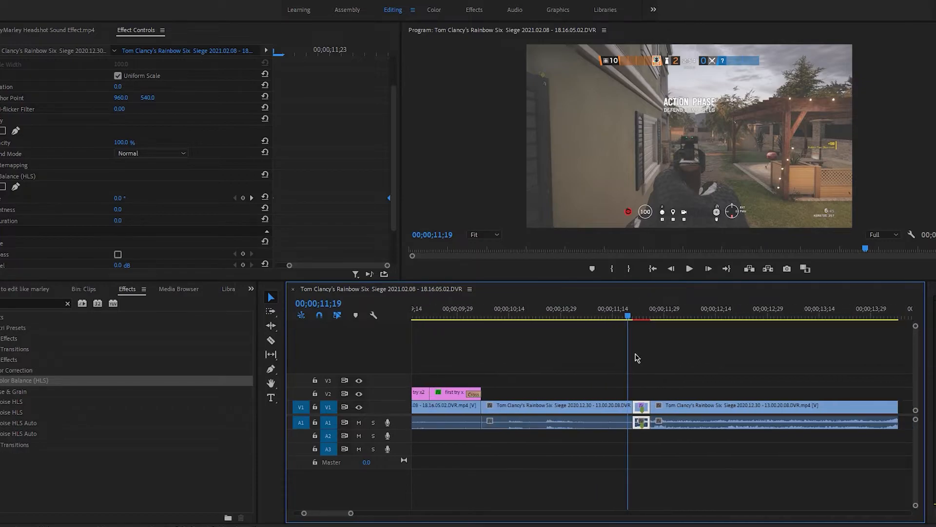
{"action": "key", "text": "space"}
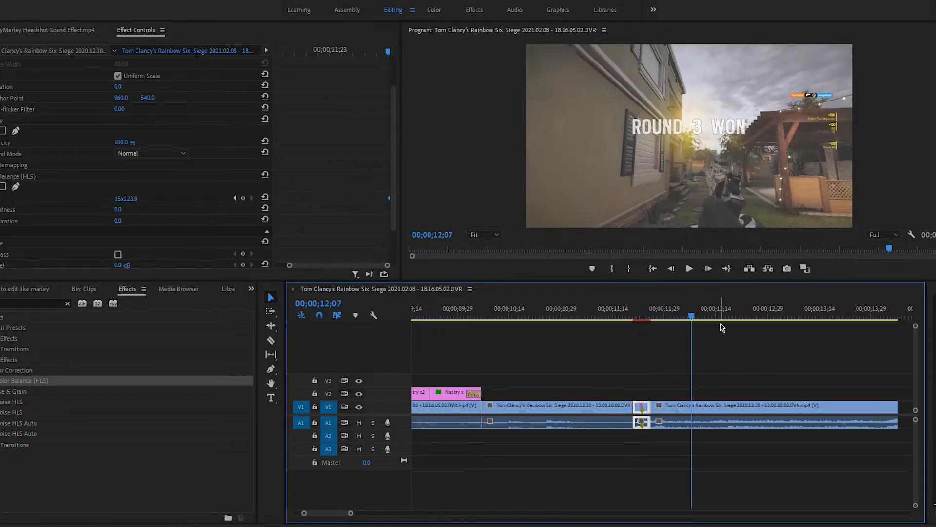
{"action": "left_click_drag", "start_coordinate": [698, 315], "coordinate": [642, 332]}
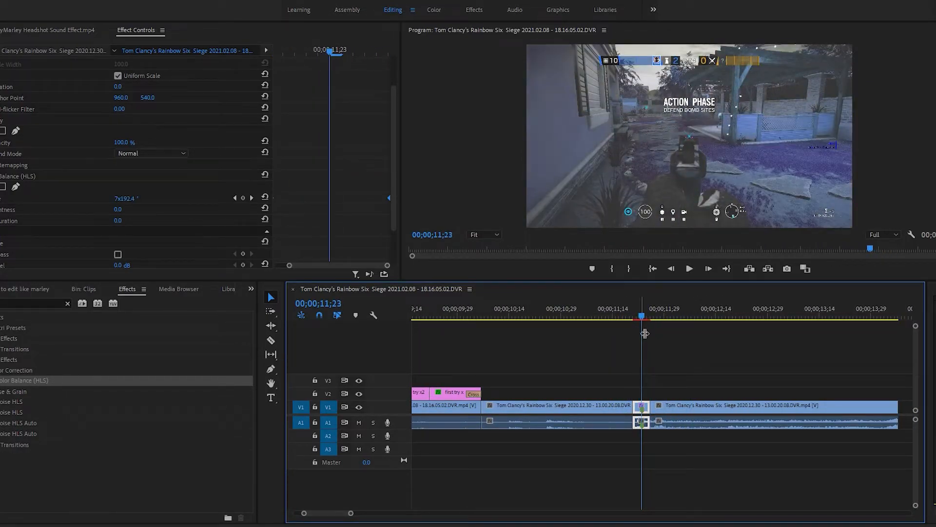
Cut the V1 clip just before the hue flash piece at about 00;00;11;19, leaving a short piece beside the flash
{"action": "key", "text": "equal"}
{"action": "key", "text": "equal"}
{"action": "key", "text": "equal"}
{"action": "key", "text": "equal"}
{"action": "key", "text": "equal"}
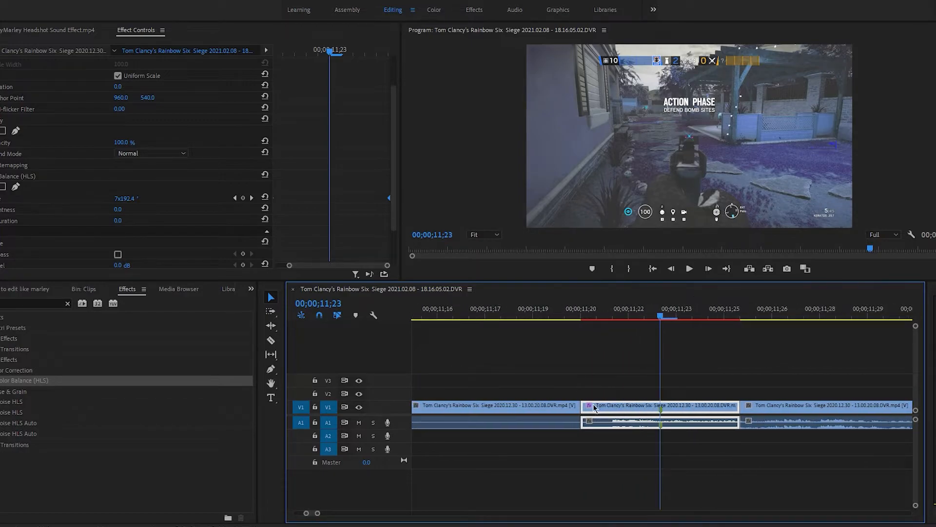
{"action": "left_click_drag", "start_coordinate": [585, 410], "coordinate": [570, 411]}
{"action": "key", "text": "c"}
{"action": "key", "text": "ctrl+s"}
{"action": "left_click", "coordinate": [535, 413]}
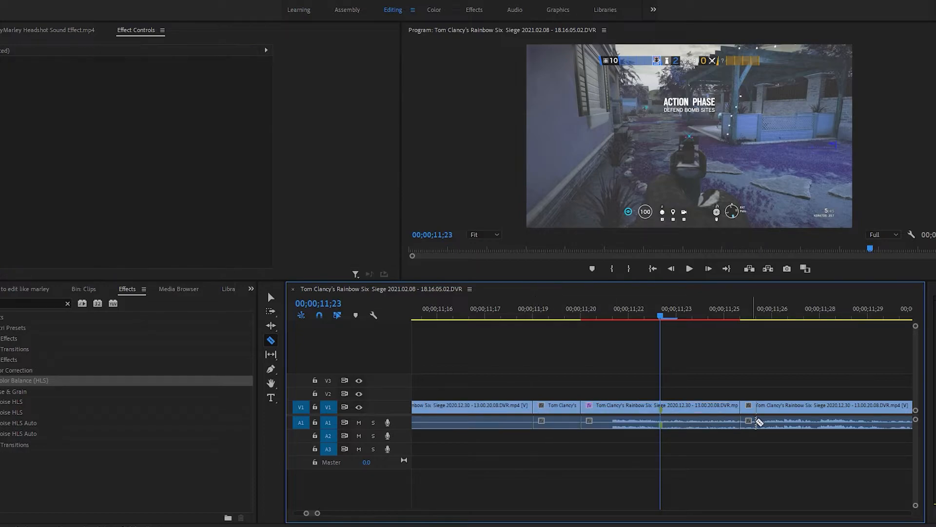
Cut the V1 clip just after the hue flash at about 00;00;11;27 and delete the short pieces on both sides of the flash
{"action": "left_click", "coordinate": [793, 414]}
{"action": "key", "text": "v"}
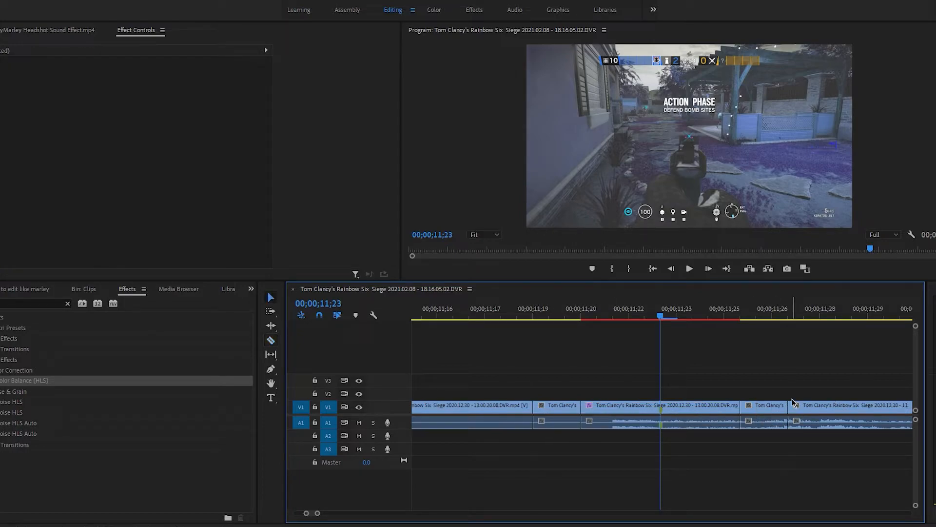
{"action": "left_click", "coordinate": [571, 408]}
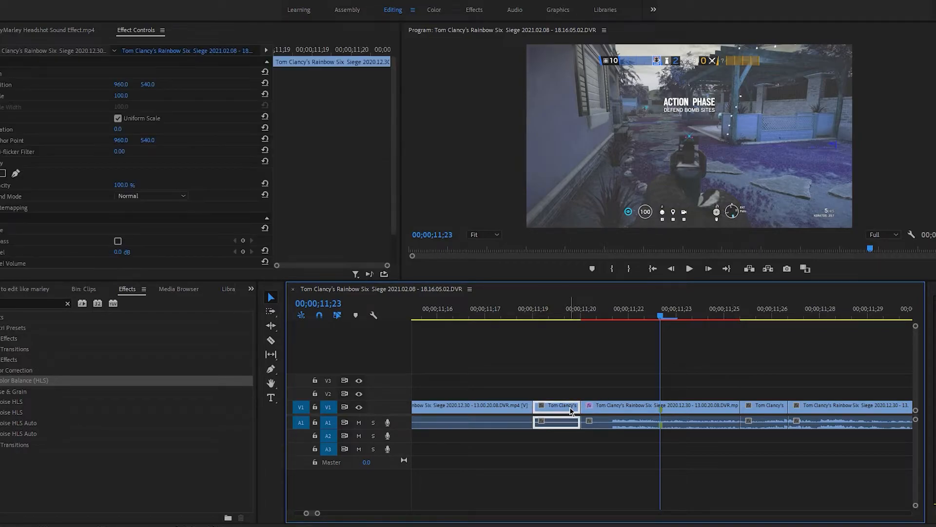
{"action": "key", "text": "Delete"}
{"action": "left_click", "coordinate": [758, 409]}
{"action": "key", "text": "Delete"}
Extend the hue flash piece to fill both gaps on V1 and move its Hue keyframes to the new start and end
{"action": "left_click_drag", "start_coordinate": [590, 409], "coordinate": [533, 409]}
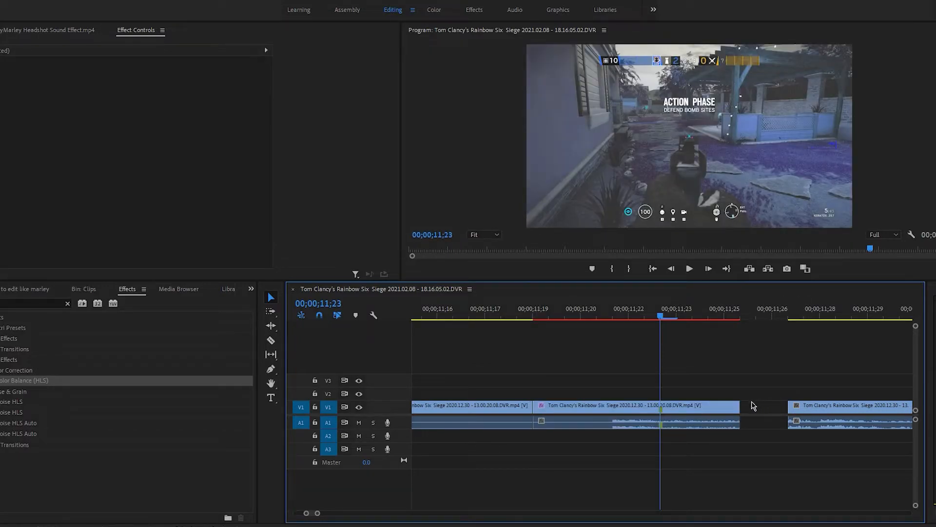
{"action": "left_click_drag", "start_coordinate": [742, 407], "coordinate": [787, 407]}
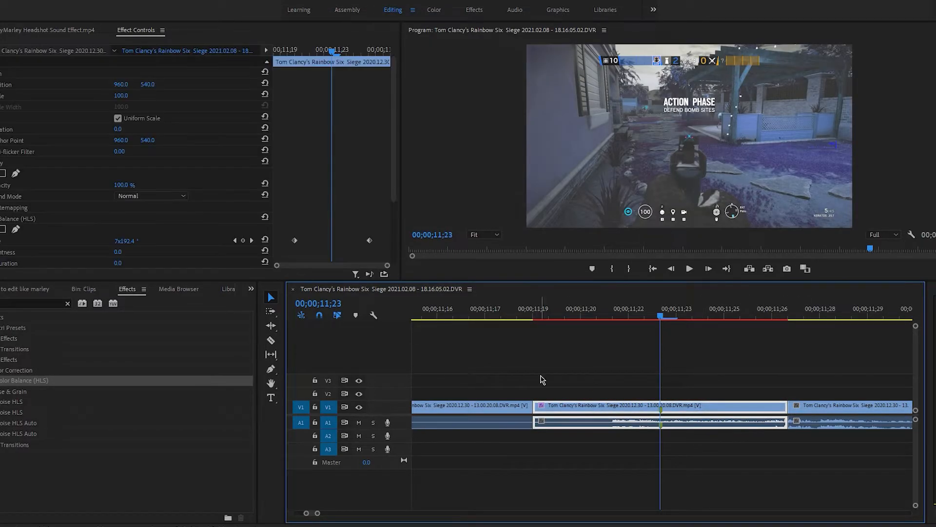
{"action": "left_click_drag", "start_coordinate": [294, 241], "coordinate": [249, 242]}
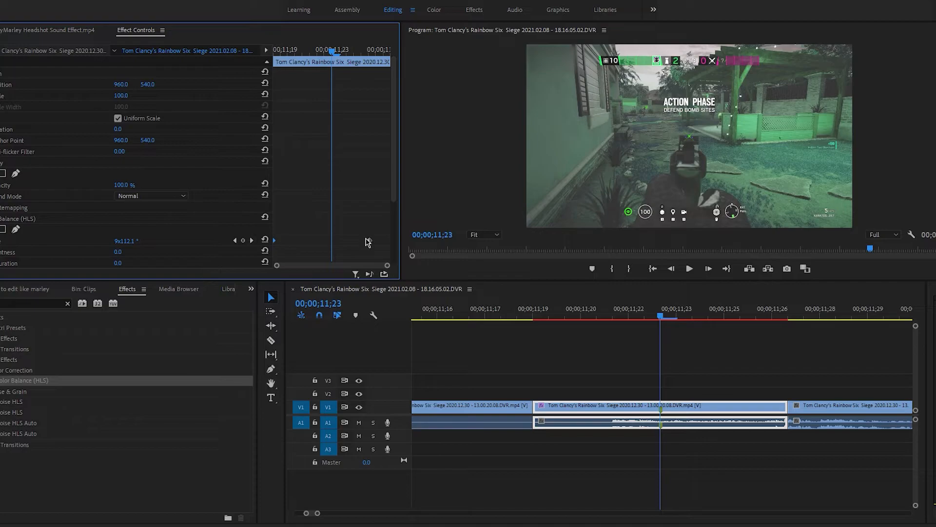
{"action": "left_click_drag", "start_coordinate": [369, 241], "coordinate": [418, 243]}
Play back the extended hue flash from 00;00;11;17 and again from slightly earlier to check its timing
{"action": "left_click", "coordinate": [485, 309]}
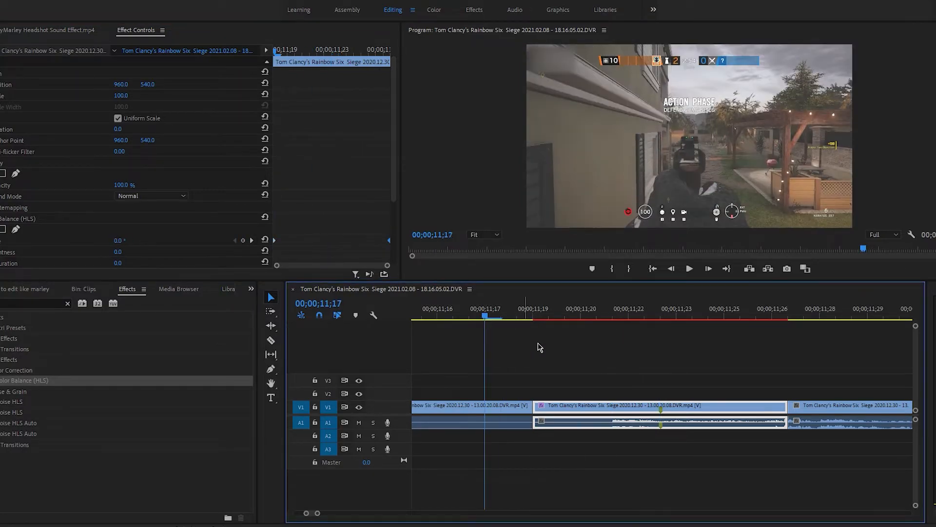
{"action": "scroll", "coordinate": [641, 380], "scroll_direction": "down", "scroll_amount": 4}
{"action": "key", "text": "space"}
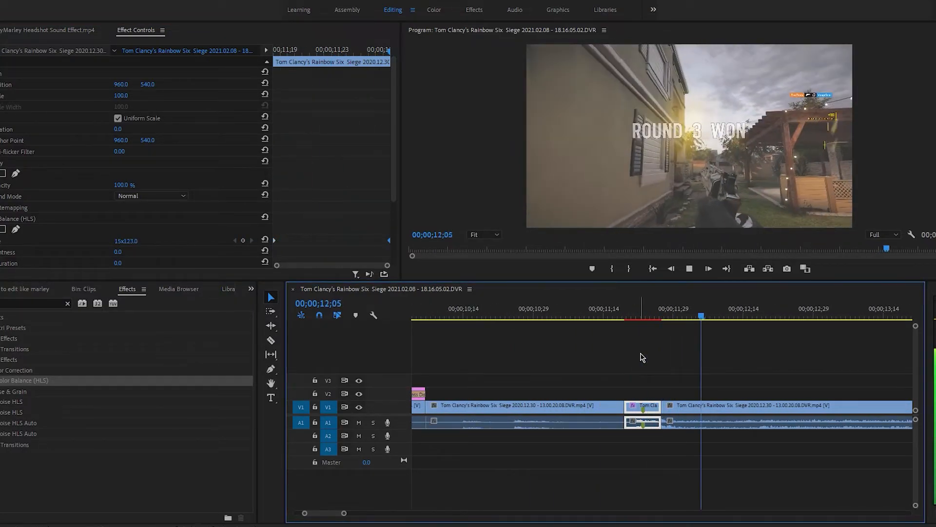
{"action": "scroll", "coordinate": [695, 338], "scroll_direction": "down", "scroll_amount": 2}
{"action": "scroll", "coordinate": [695, 338], "scroll_direction": "down", "scroll_amount": 4}
{"action": "left_click_drag", "start_coordinate": [678, 316], "coordinate": [659, 322]}
{"action": "key", "text": "space"}
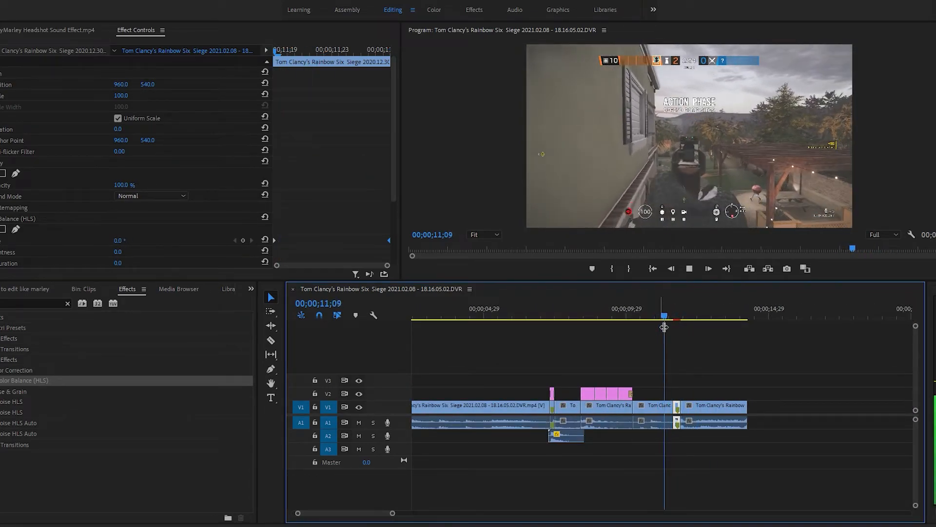
{"action": "left_click", "coordinate": [696, 309]}
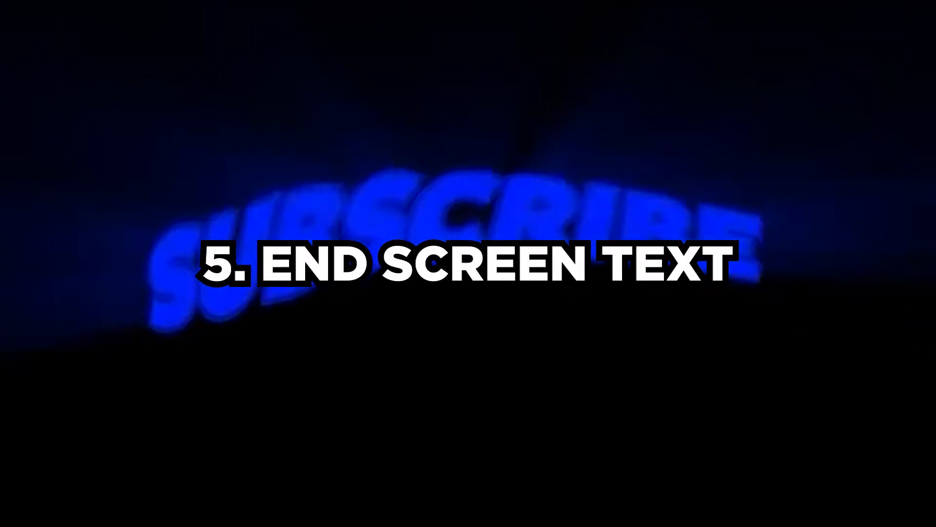
Start a center-aligned text graphic in the middle of the frame at 00;00;15;06 and set its font to Biggi Ol
{"action": "left_click", "coordinate": [673, 134]}
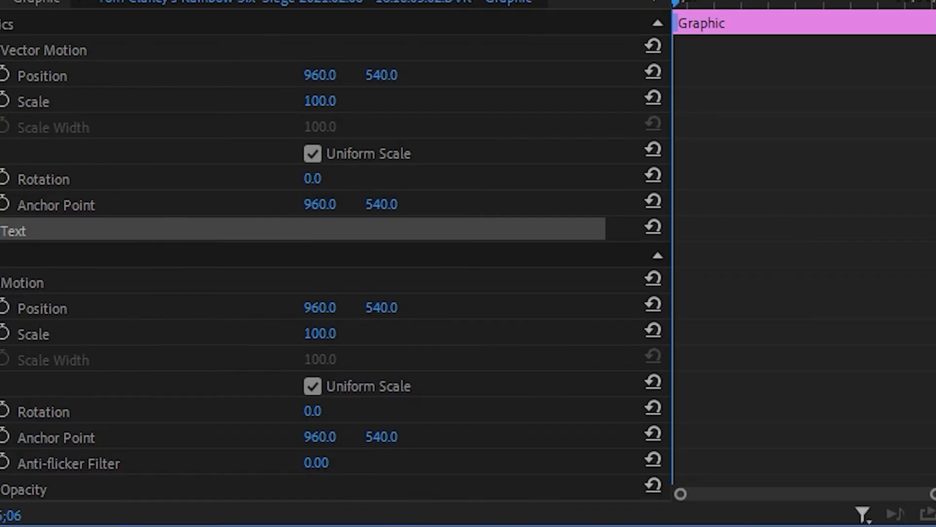
{"action": "left_click", "coordinate": [1, 150]}
{"action": "left_click", "coordinate": [64, 383]}
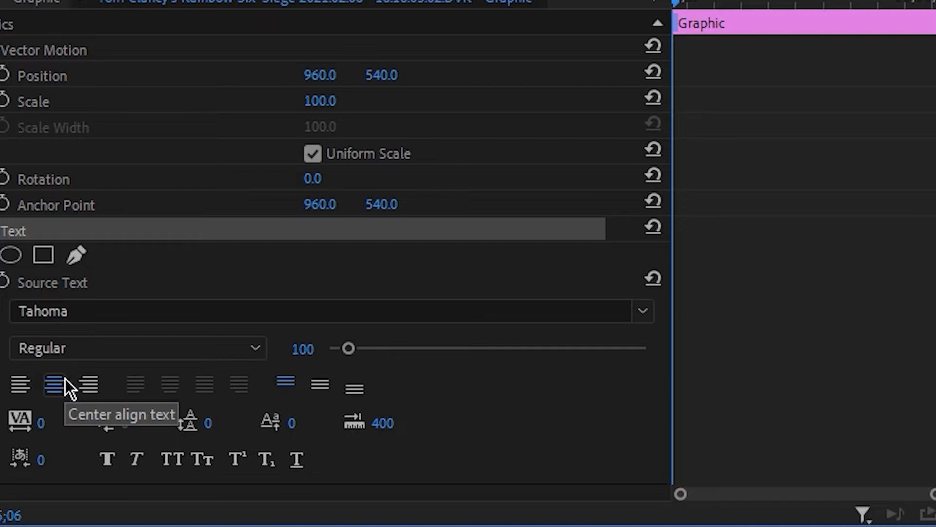
{"action": "left_click", "coordinate": [105, 321]}
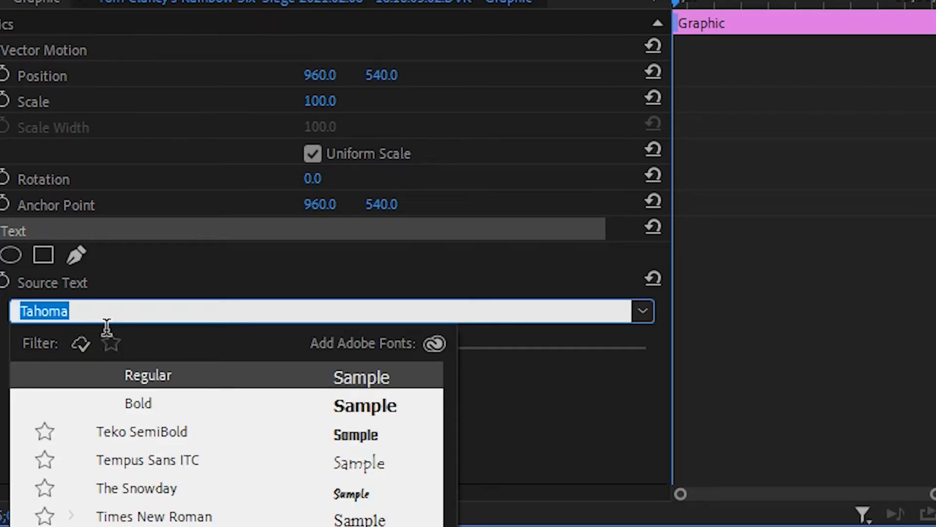
{"action": "type", "text": "bigg"}
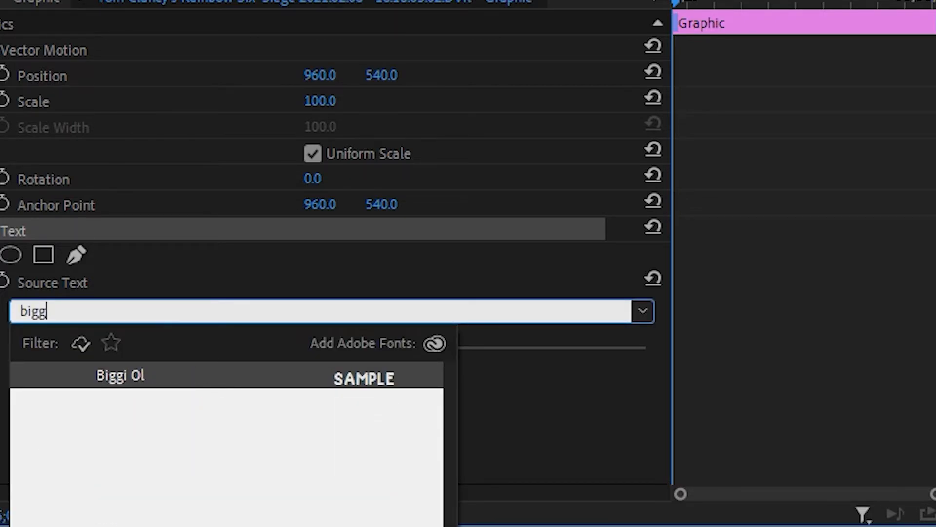
{"action": "left_click", "coordinate": [108, 377]}
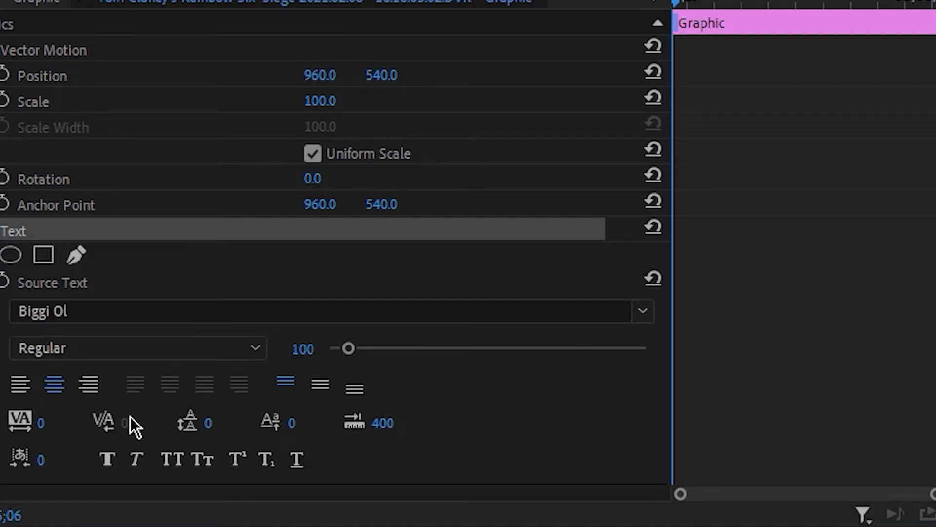
Set the text graphic's Fill color to red FF0000
{"action": "scroll", "coordinate": [525, 390], "scroll_direction": "down", "scroll_amount": 5}
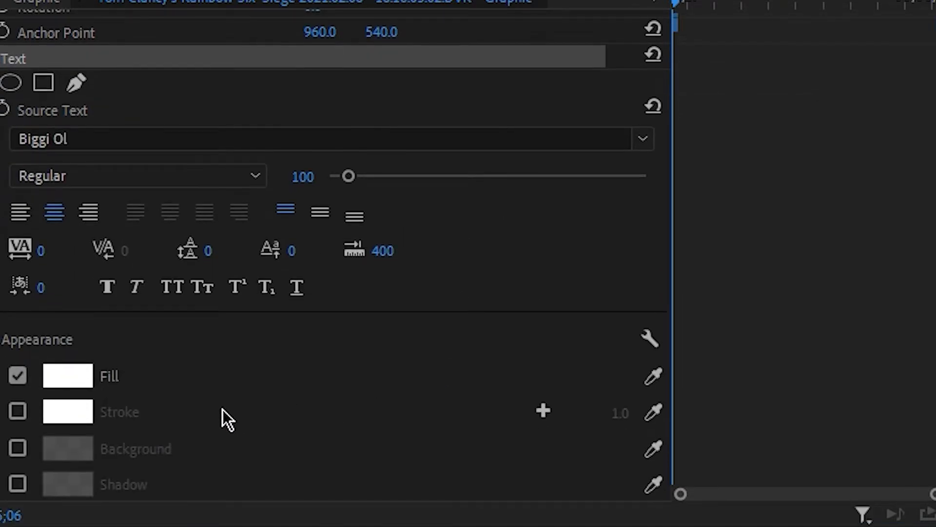
{"action": "left_click", "coordinate": [66, 377]}
{"action": "left_click_drag", "start_coordinate": [234, 344], "coordinate": [532, 526]}
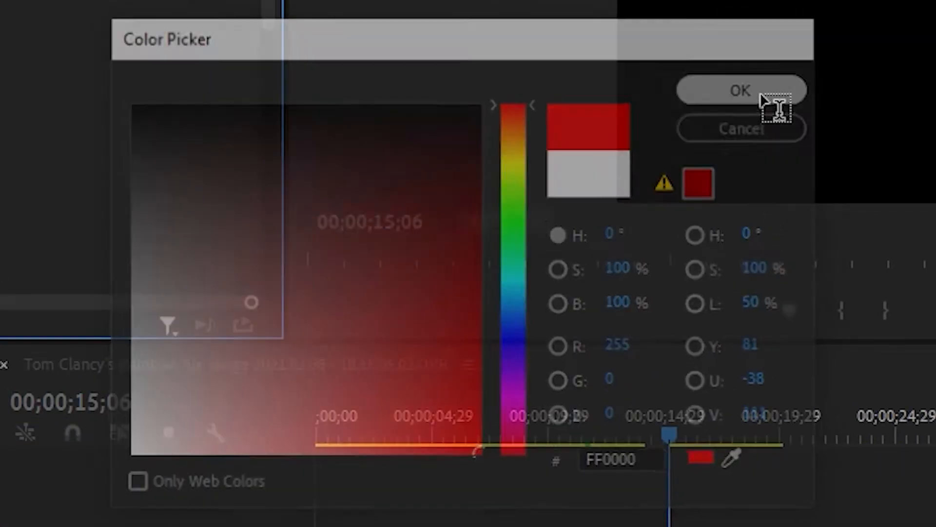
{"action": "left_click", "coordinate": [761, 93]}
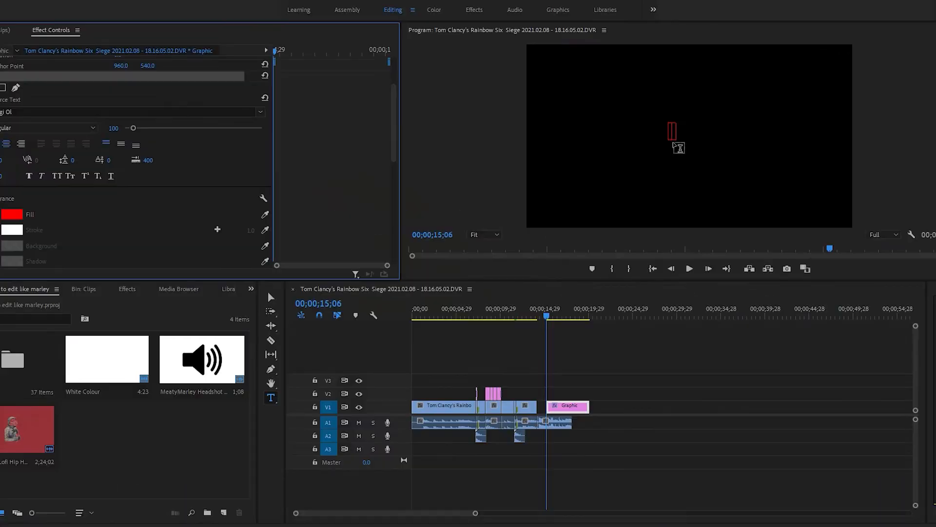
Enter "SUBSCRIBE" in the text graphic and move it to the center of the frame
{"action": "left_click", "coordinate": [676, 137]}
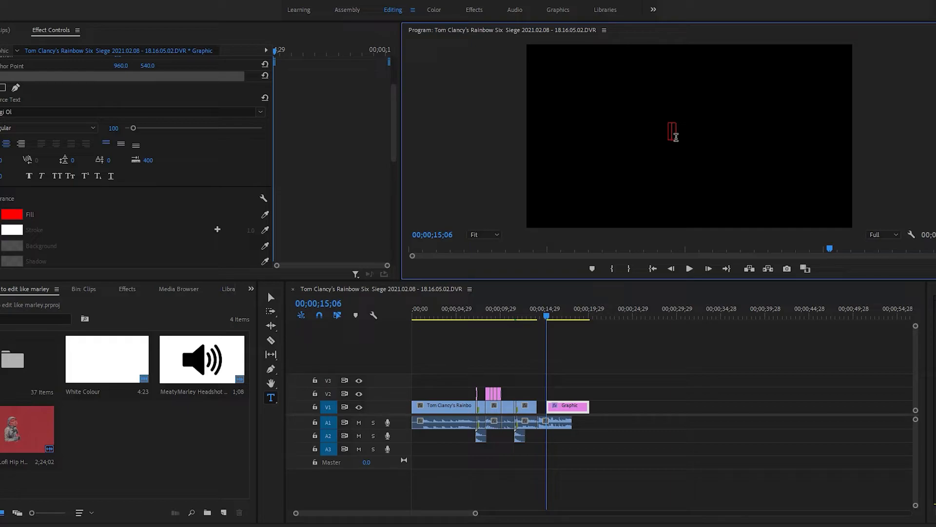
{"action": "type", "text": "SUBS"}
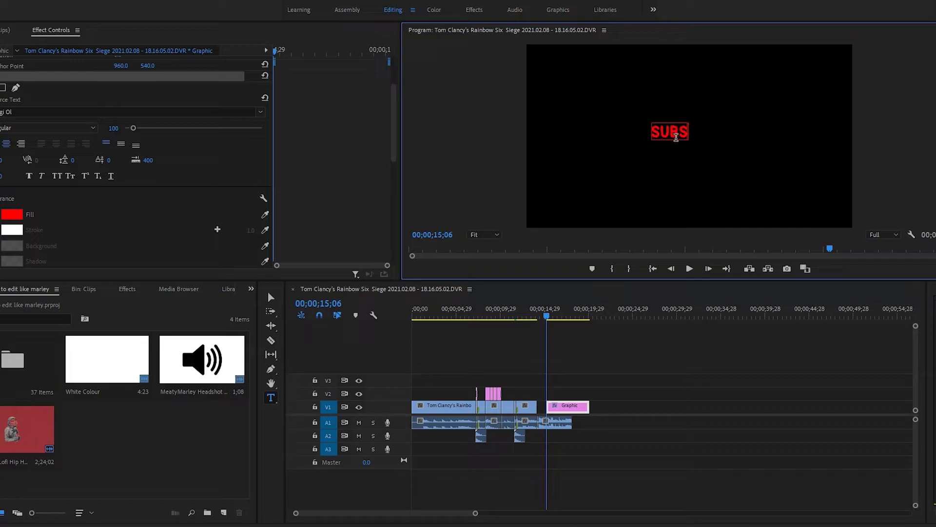
{"action": "type", "text": "CRIBE"}
{"action": "left_click", "coordinate": [271, 297]}
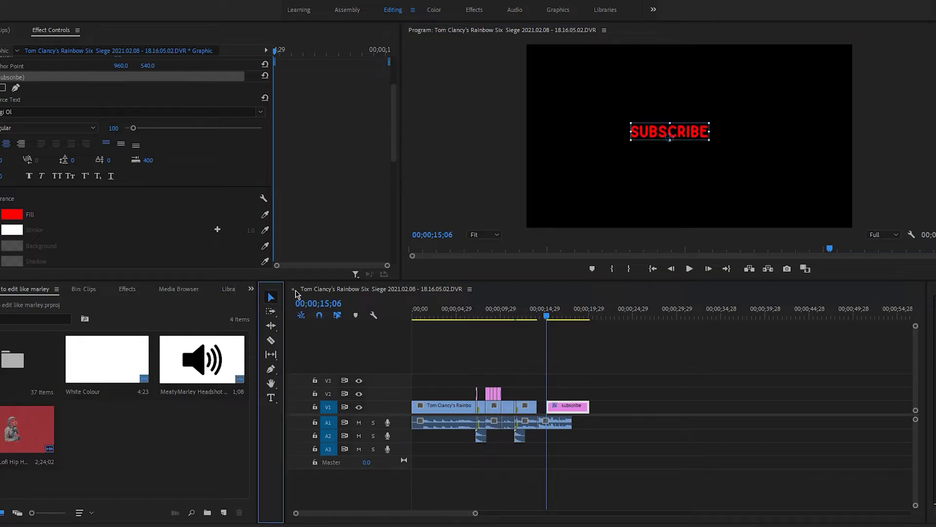
{"action": "mouse_move", "coordinate": [684, 136]}
{"action": "left_mouse_down"}
{"action": "mouse_move", "coordinate": [695, 124]}
{"action": "mouse_move", "coordinate": [701, 147]}
{"action": "mouse_move", "coordinate": [692, 131]}
{"action": "left_mouse_up"}
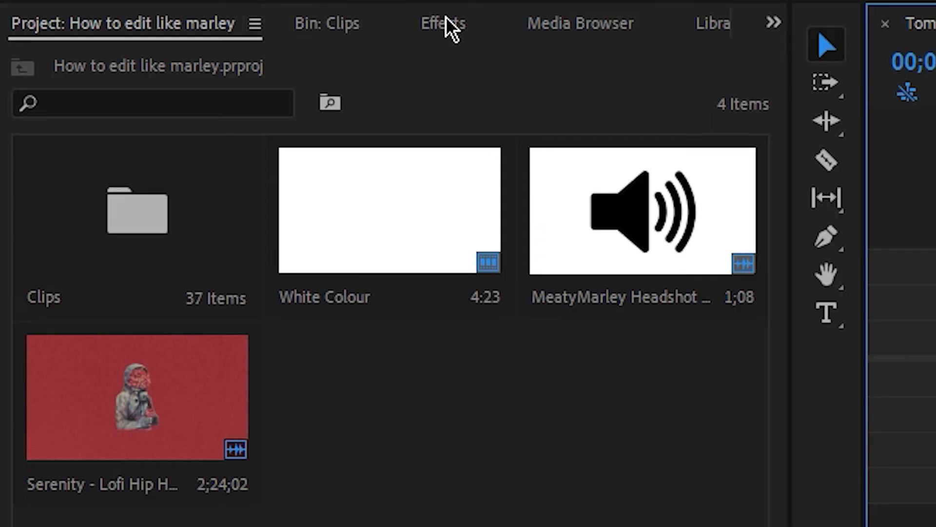
Search the effects for "turbu" and apply Turbulent Displace to the subscribe graphic on V1
{"action": "left_click", "coordinate": [127, 287]}
{"action": "left_click", "coordinate": [26, 307]}
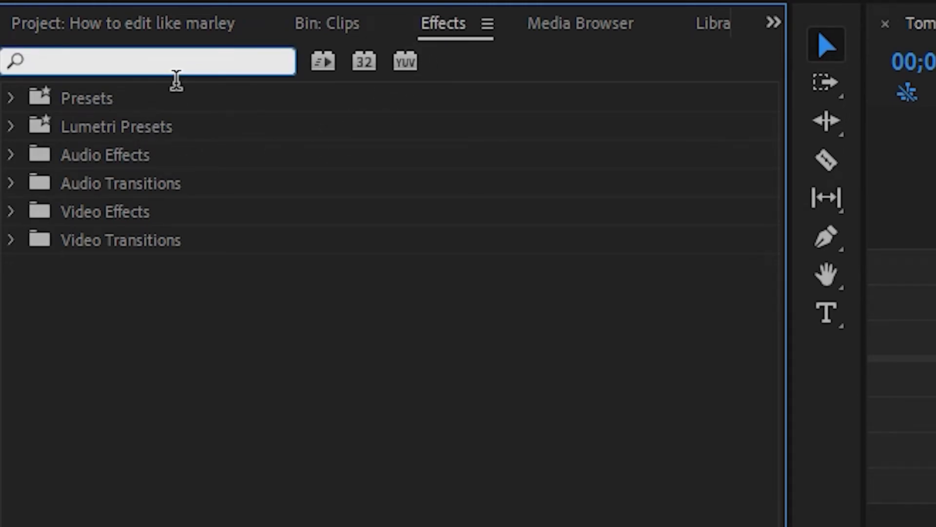
{"action": "type", "text": "turbu"}
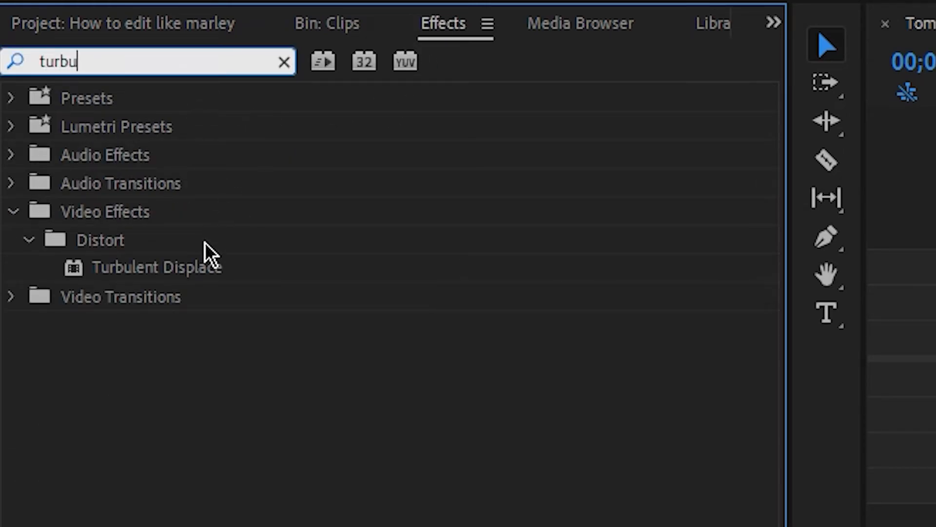
{"action": "left_click_drag", "start_coordinate": [209, 273], "coordinate": [935, 341]}
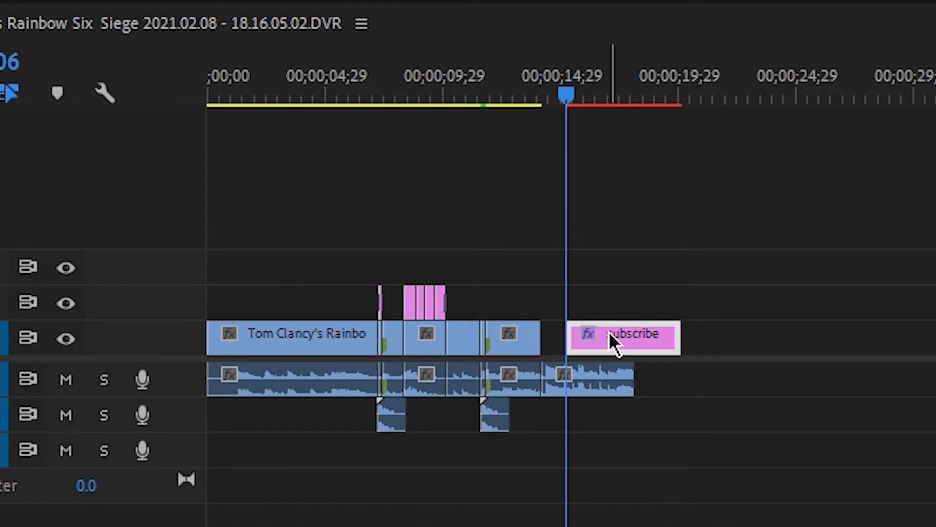
{"action": "left_click_drag", "start_coordinate": [609, 332], "coordinate": [616, 332]}
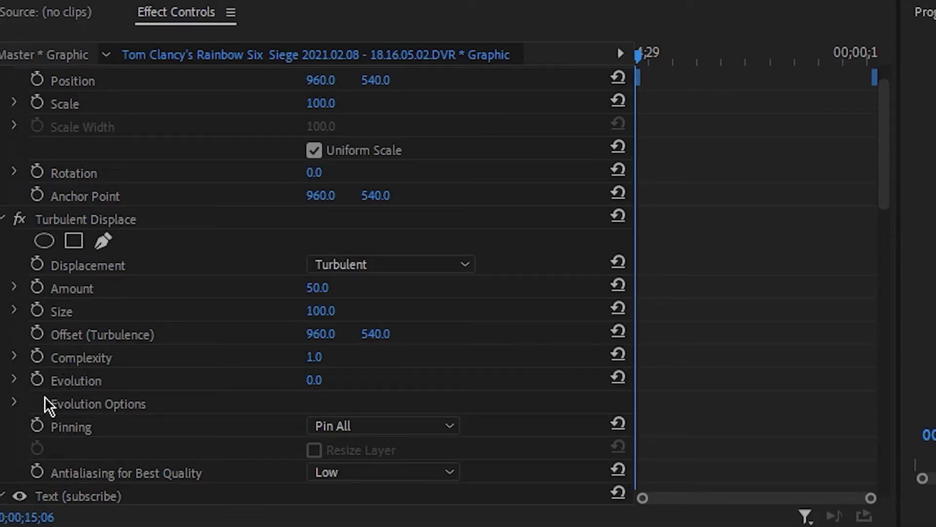
Keyframe the Turbulent Displace Evolution from 0.0 at the subscribe graphic's start to about 299.0° at its very end
{"action": "left_click", "coordinate": [40, 379]}
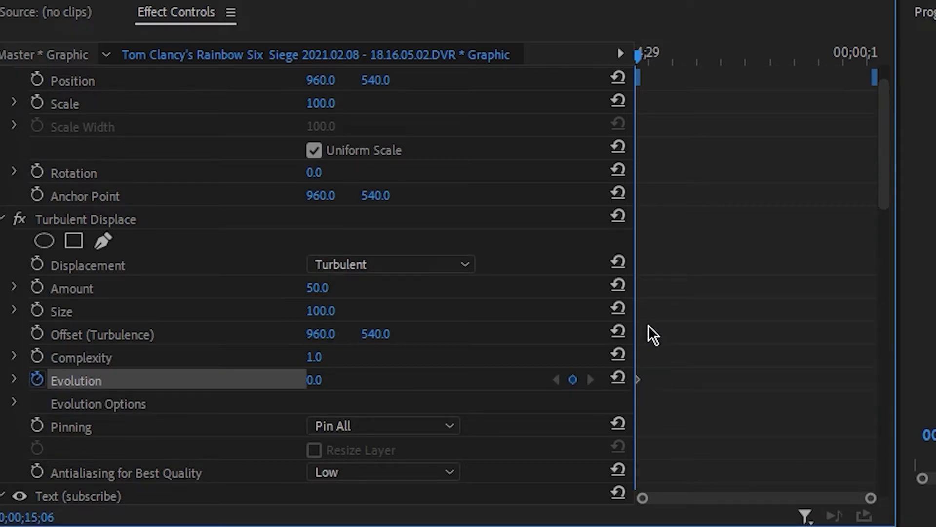
{"action": "left_click_drag", "start_coordinate": [648, 54], "coordinate": [777, 63]}
{"action": "left_click_drag", "start_coordinate": [315, 380], "coordinate": [376, 380]}
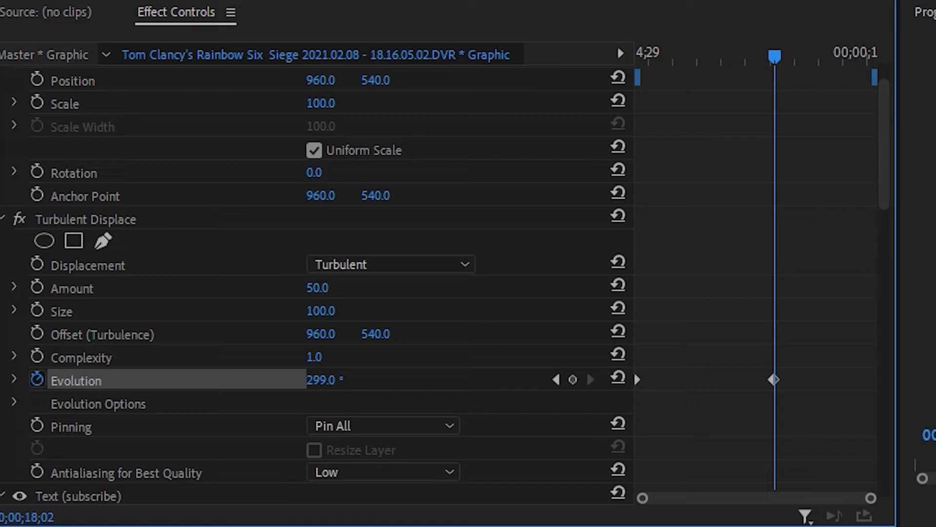
{"action": "left_click_drag", "start_coordinate": [423, 382], "coordinate": [422, 382]}
{"action": "left_click_drag", "start_coordinate": [777, 381], "coordinate": [899, 386]}
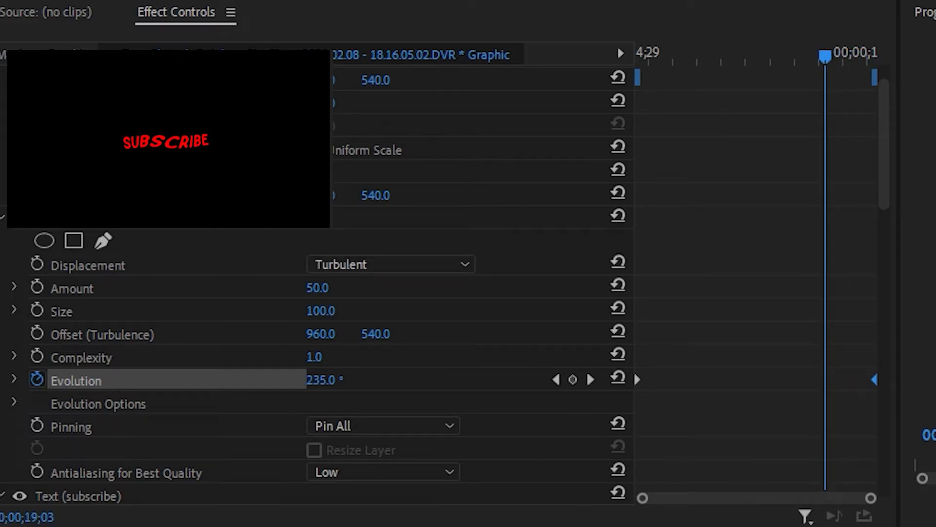
Enable a white Stroke on the SUBSCRIBE text and increase its width
{"action": "scroll", "coordinate": [176, 233], "scroll_direction": "up", "scroll_amount": 2}
{"action": "scroll", "coordinate": [176, 233], "scroll_direction": "down", "scroll_amount": 5}
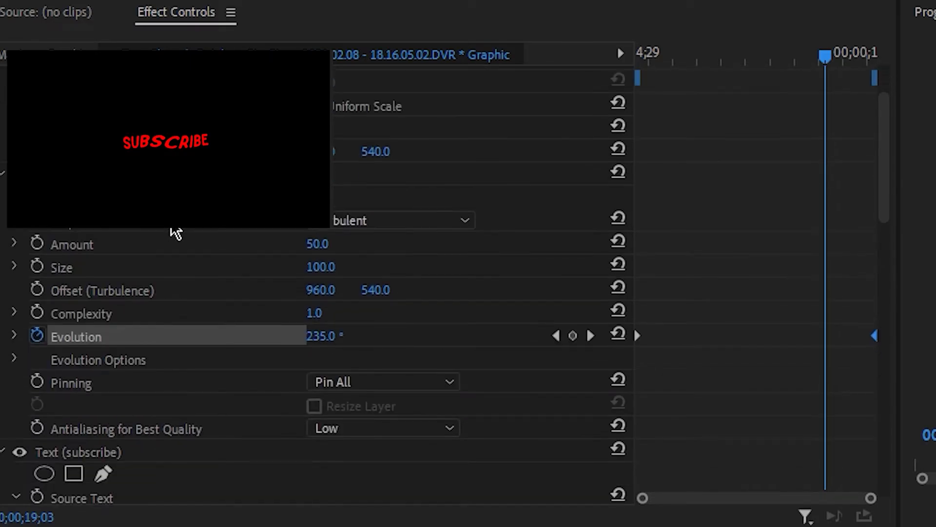
{"action": "scroll", "coordinate": [183, 448], "scroll_direction": "down", "scroll_amount": 6}
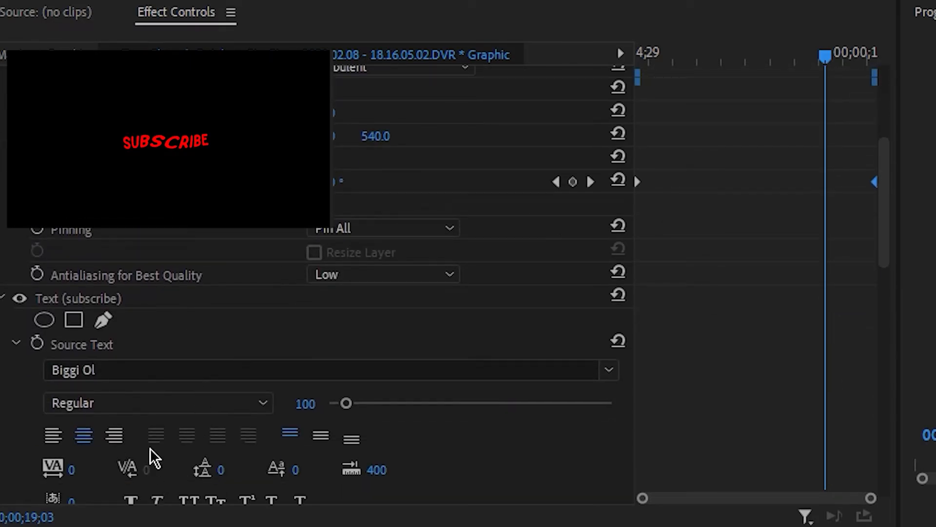
{"action": "scroll", "coordinate": [353, 423], "scroll_direction": "down", "scroll_amount": 9}
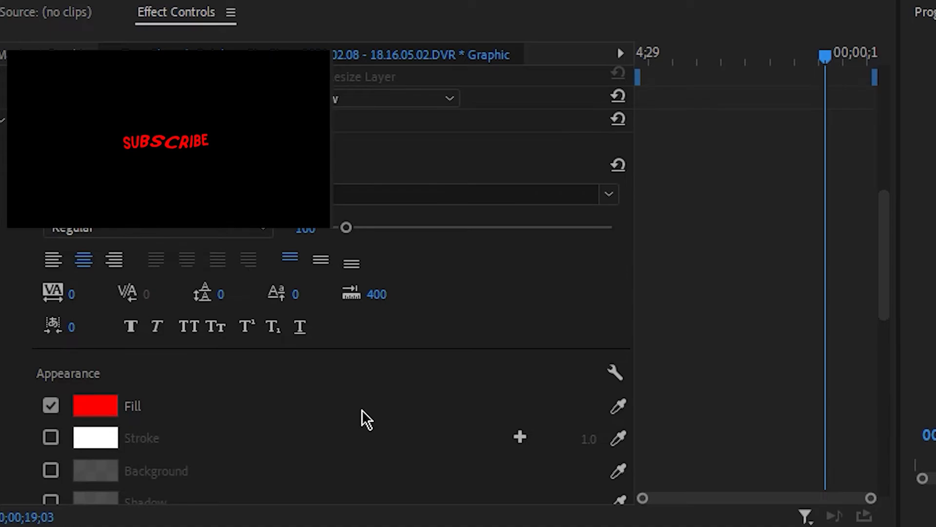
{"action": "scroll", "coordinate": [233, 444], "scroll_direction": "down", "scroll_amount": 1}
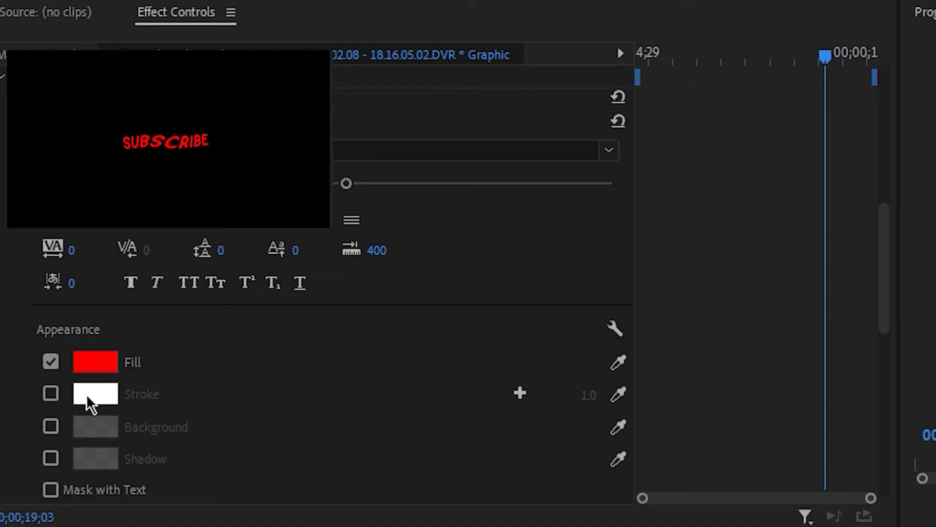
{"action": "left_click", "coordinate": [52, 394]}
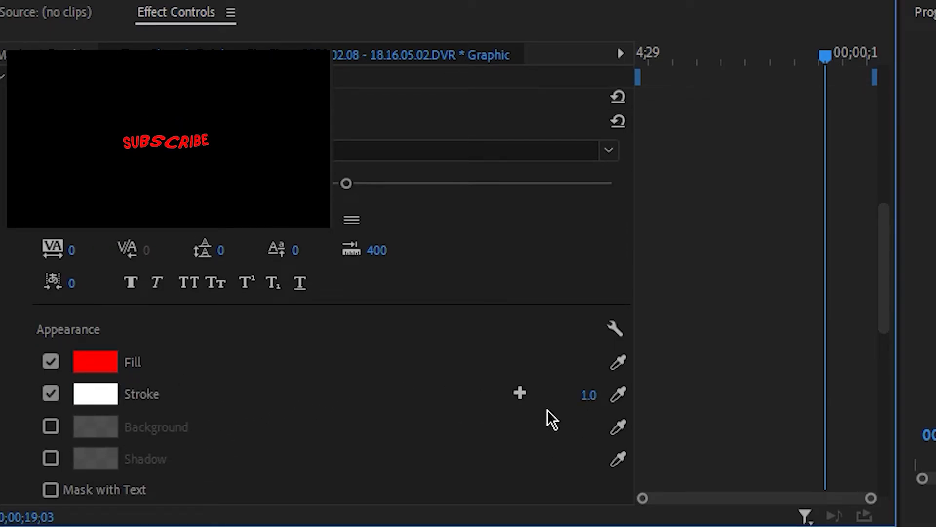
{"action": "mouse_move", "coordinate": [601, 405]}
{"action": "left_mouse_down"}
{"action": "mouse_move", "coordinate": [619, 405]}
{"action": "mouse_move", "coordinate": [610, 405]}
{"action": "left_mouse_up"}
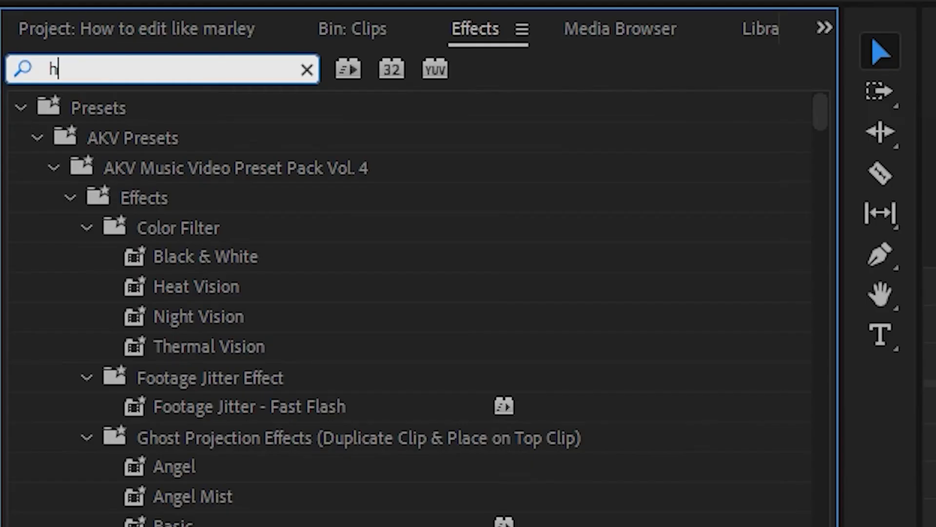
Apply Color Balance (HLS) to the subscribe graphic and keyframe Hue from 0.0 at its start to about 1x123.0° at its end
{"action": "type", "text": "ls"}
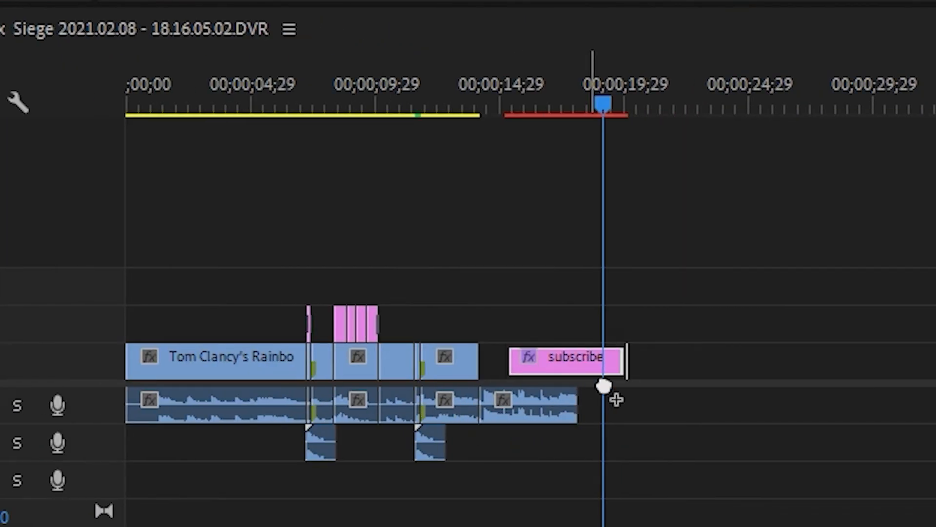
{"action": "left_click_drag", "start_coordinate": [616, 399], "coordinate": [590, 370]}
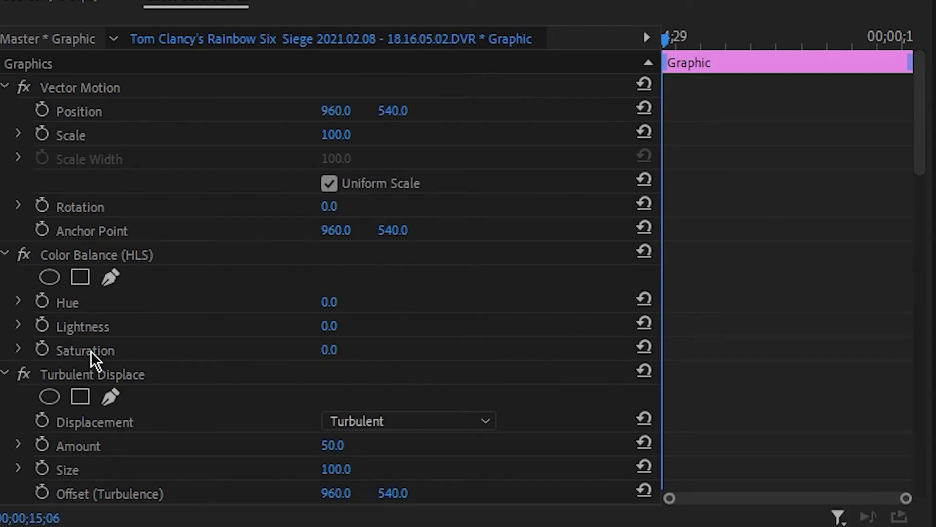
{"action": "left_click", "coordinate": [39, 305]}
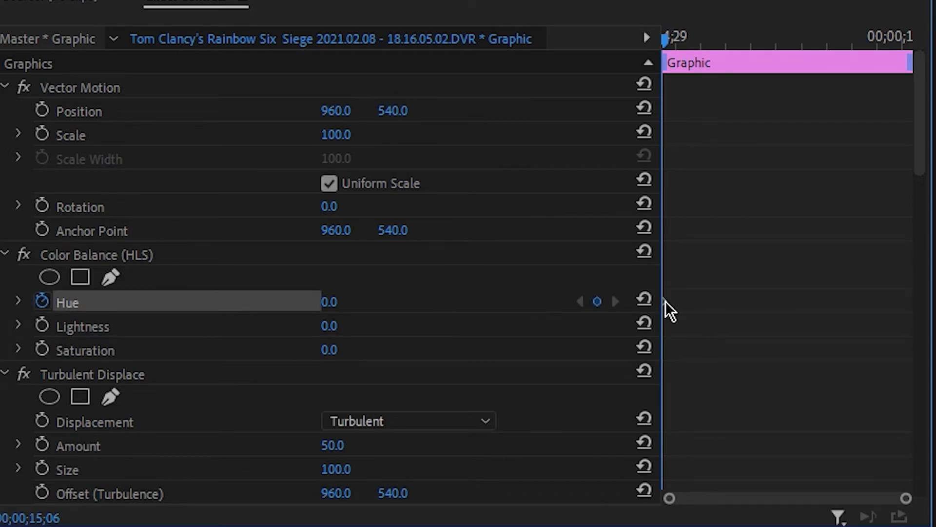
{"action": "left_click_drag", "start_coordinate": [674, 38], "coordinate": [799, 62]}
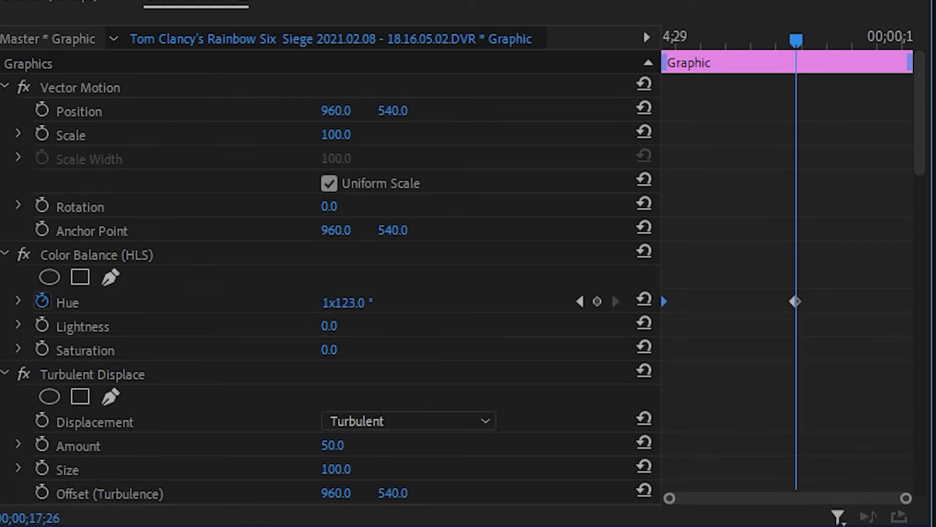
{"action": "left_click_drag", "start_coordinate": [355, 302], "coordinate": [355, 302]}
{"action": "left_click_drag", "start_coordinate": [800, 302], "coordinate": [917, 302]}
Move the subscribe graphic against the end of the last gameplay clip on V1 and render the sequence previews
{"action": "left_click", "coordinate": [608, 370]}
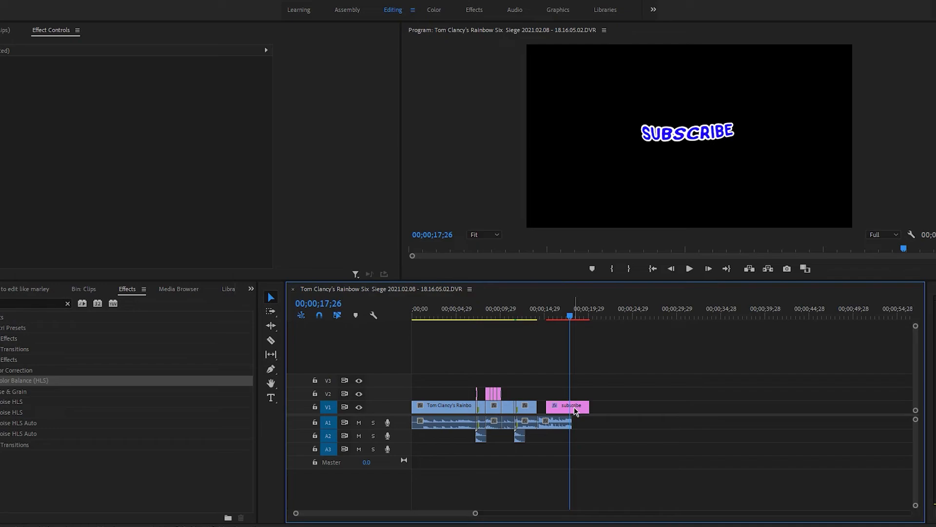
{"action": "left_click_drag", "start_coordinate": [575, 407], "coordinate": [571, 414]}
{"action": "left_click_drag", "start_coordinate": [574, 317], "coordinate": [534, 320]}
{"action": "key", "text": "Return"}
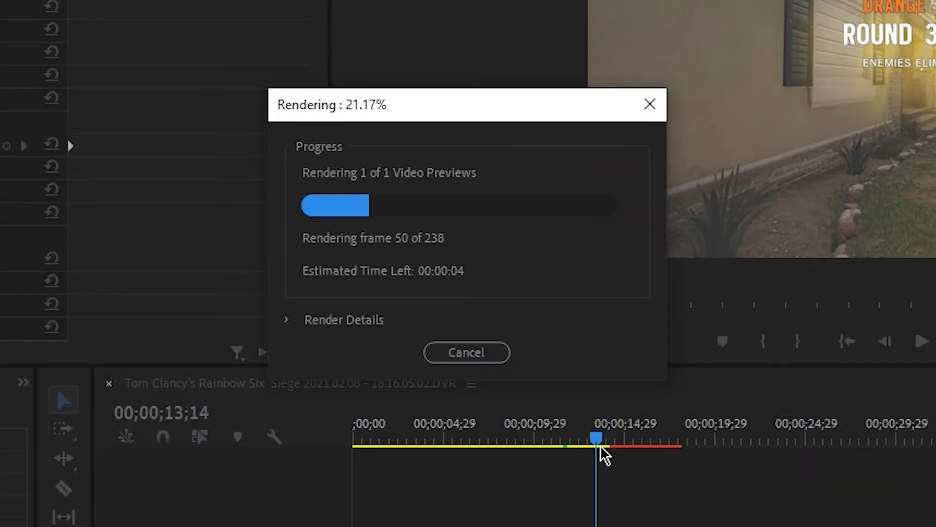